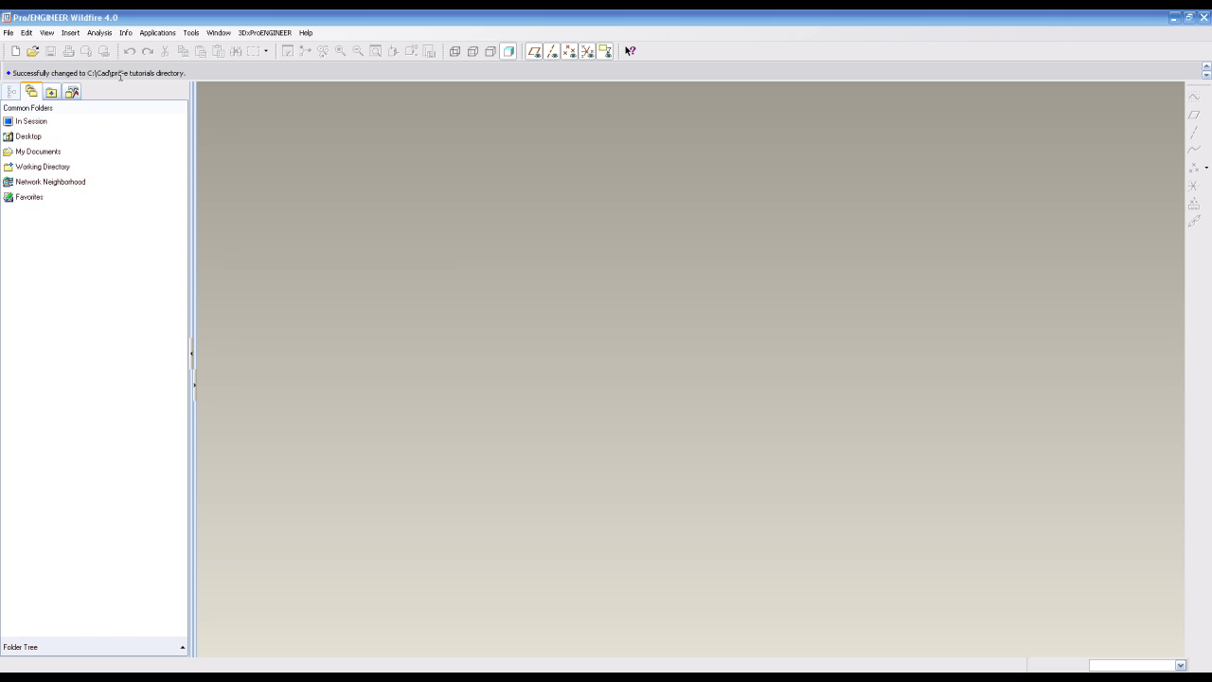
Create a new solid part named fastener from the mmns_part_solid template instead of the default template.
{"action": "left_click", "coordinate": [15, 51]}
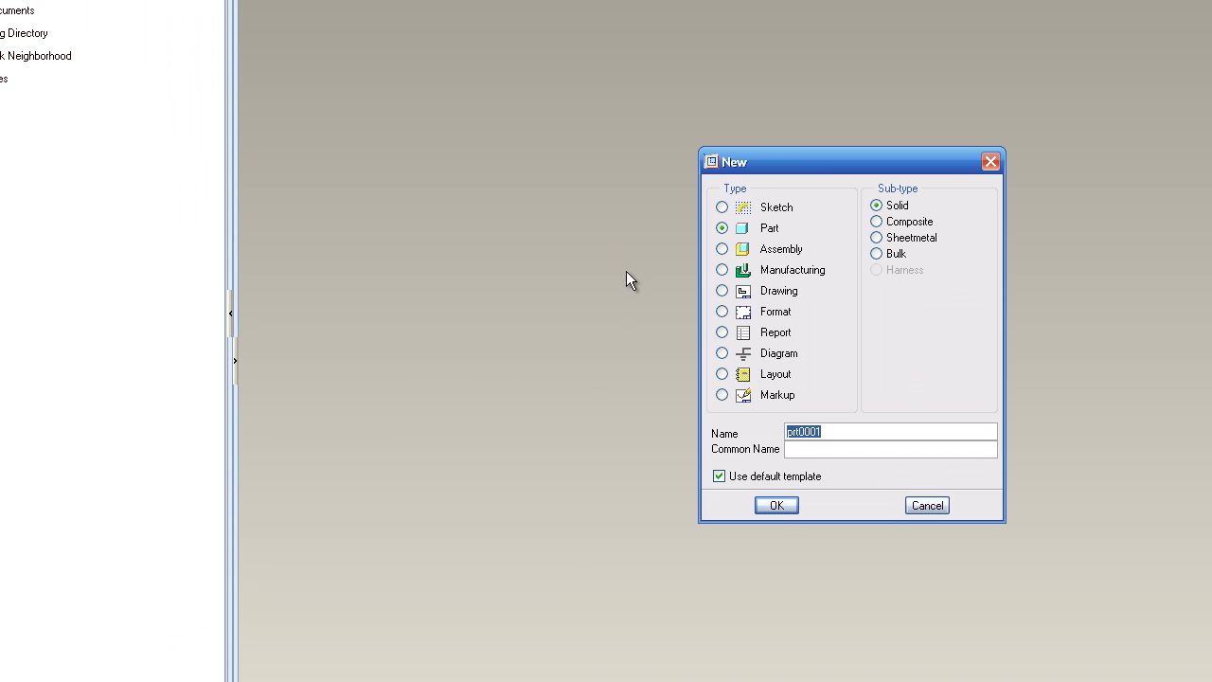
{"action": "type", "text": "fastener"}
{"action": "left_click", "coordinate": [718, 475]}
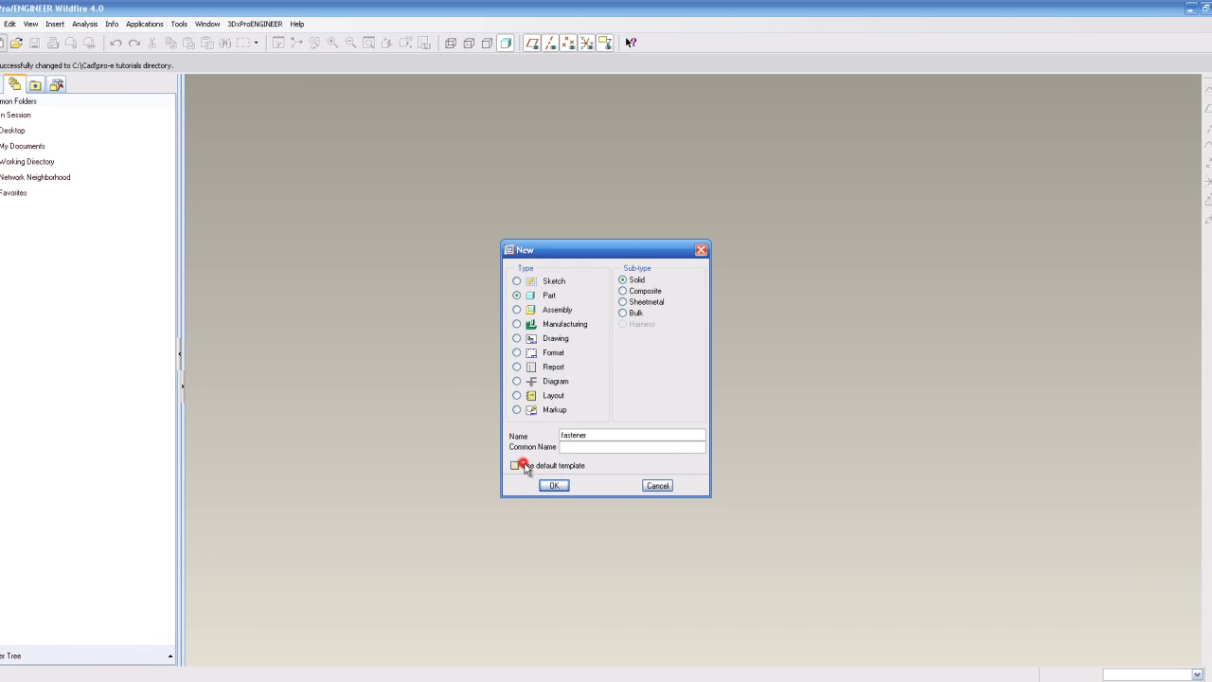
{"action": "left_click", "coordinate": [554, 485]}
{"action": "left_click", "coordinate": [531, 297]}
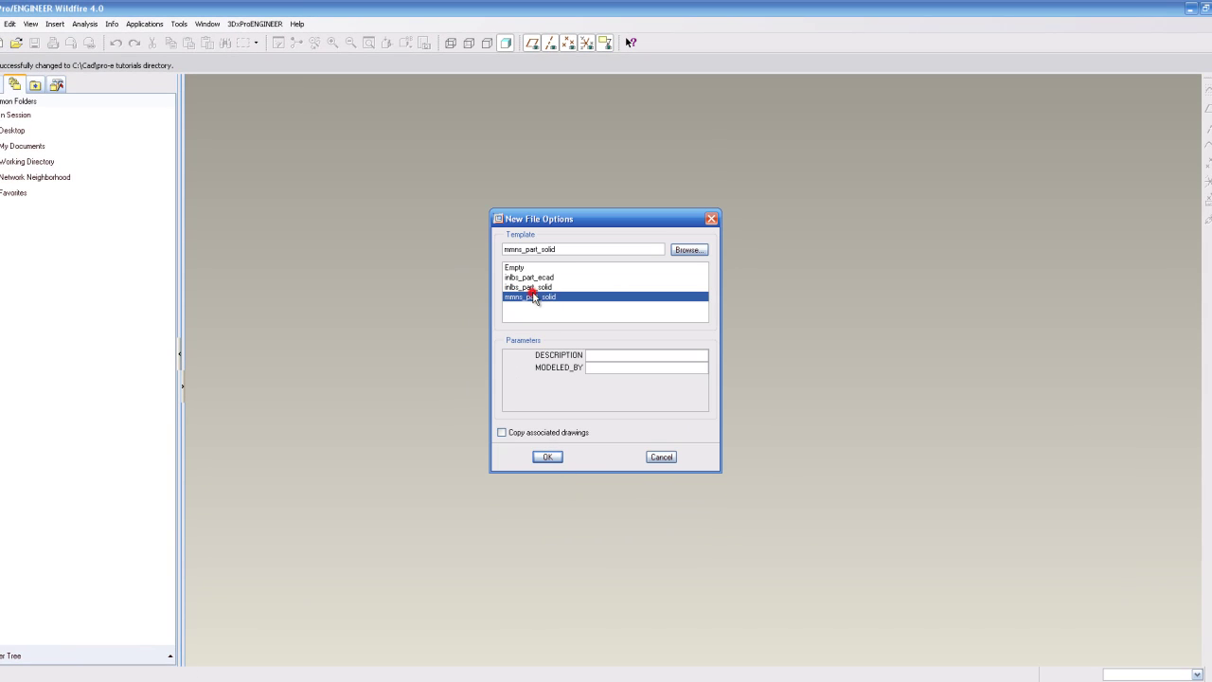
{"action": "left_click", "coordinate": [549, 458]}
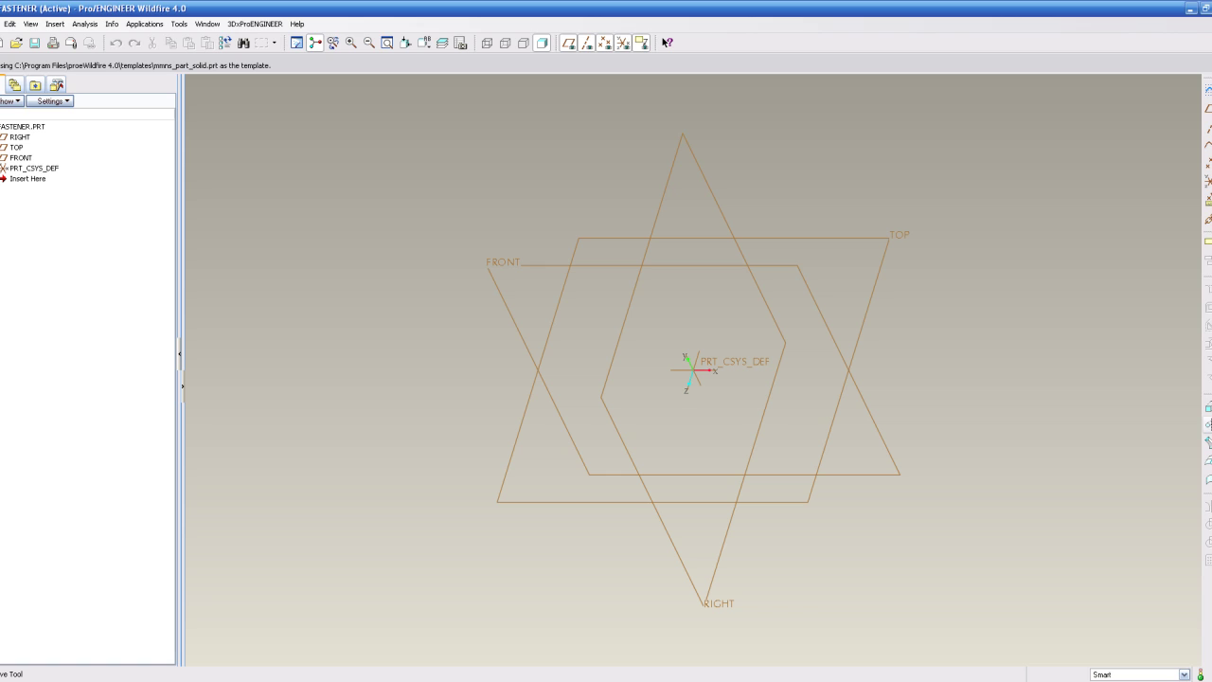
Begin a Revolve feature with an internal sketch on the FRONT plane, using RIGHT as the right-facing orientation reference.
{"action": "left_click", "coordinate": [1208, 424]}
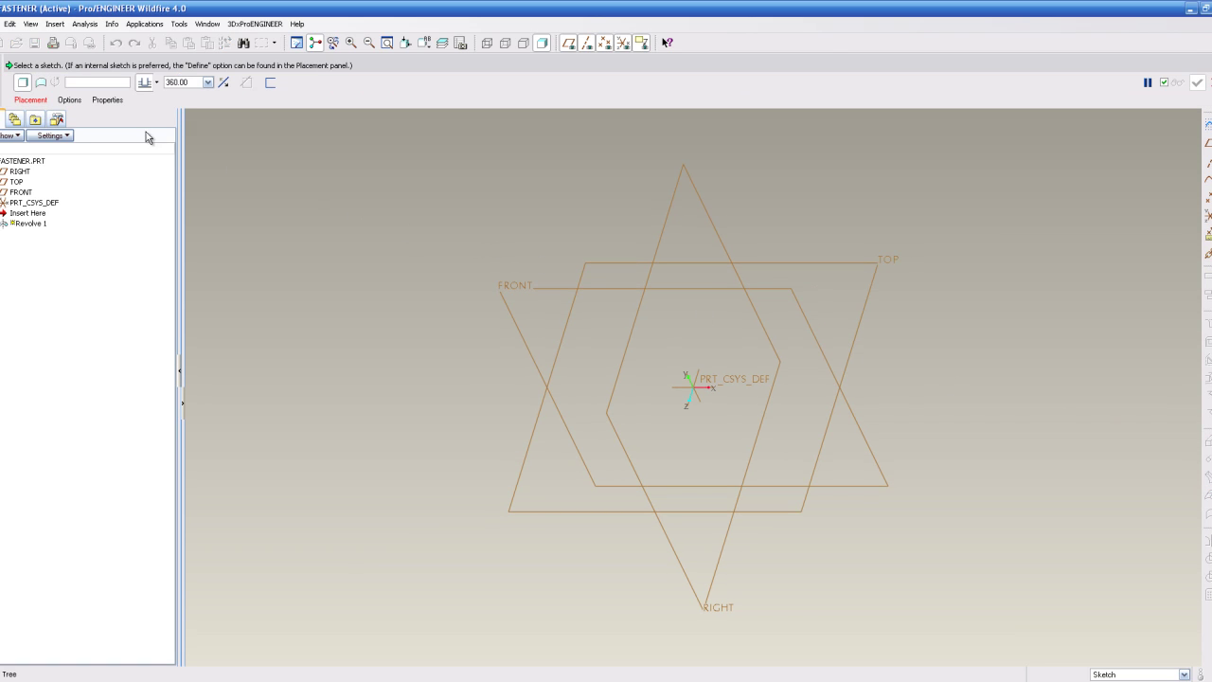
{"action": "left_click", "coordinate": [27, 102]}
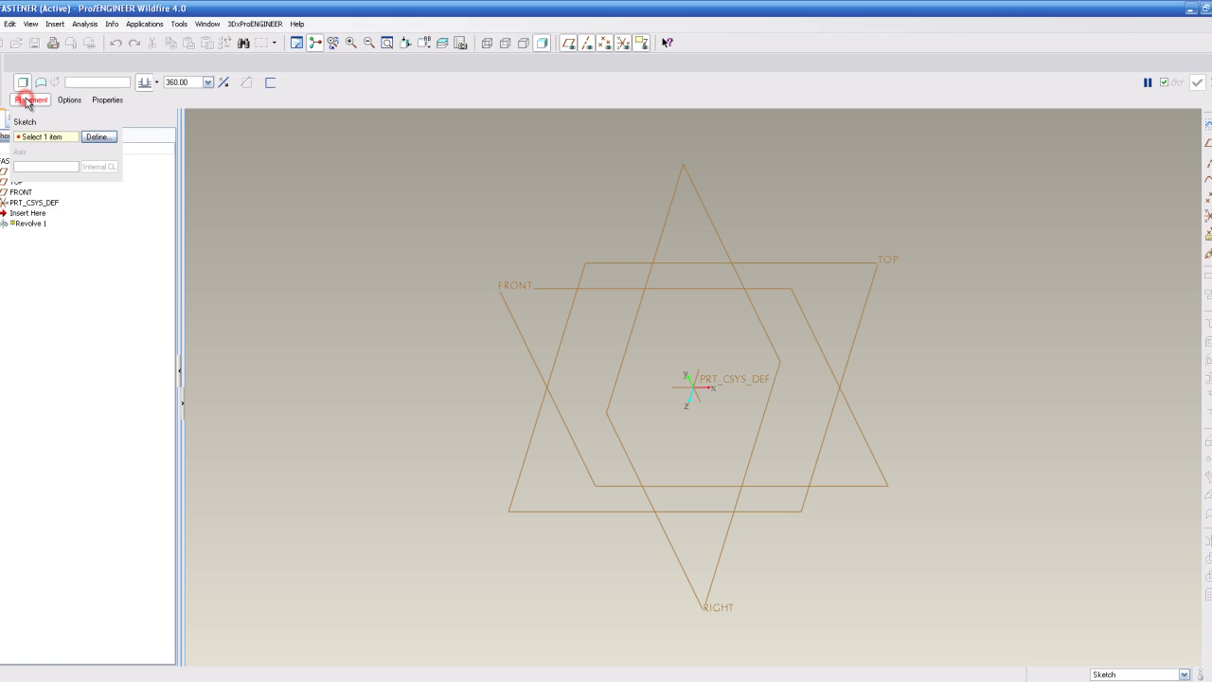
{"action": "left_click", "coordinate": [104, 137]}
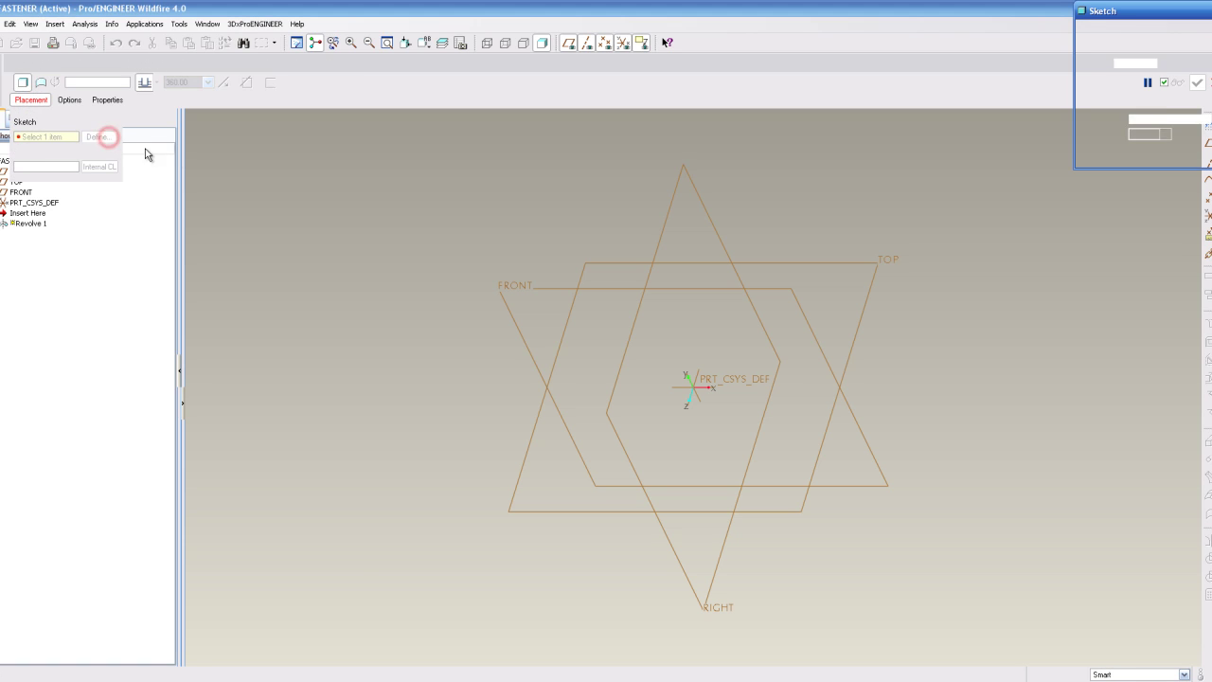
{"action": "left_click", "coordinate": [512, 288]}
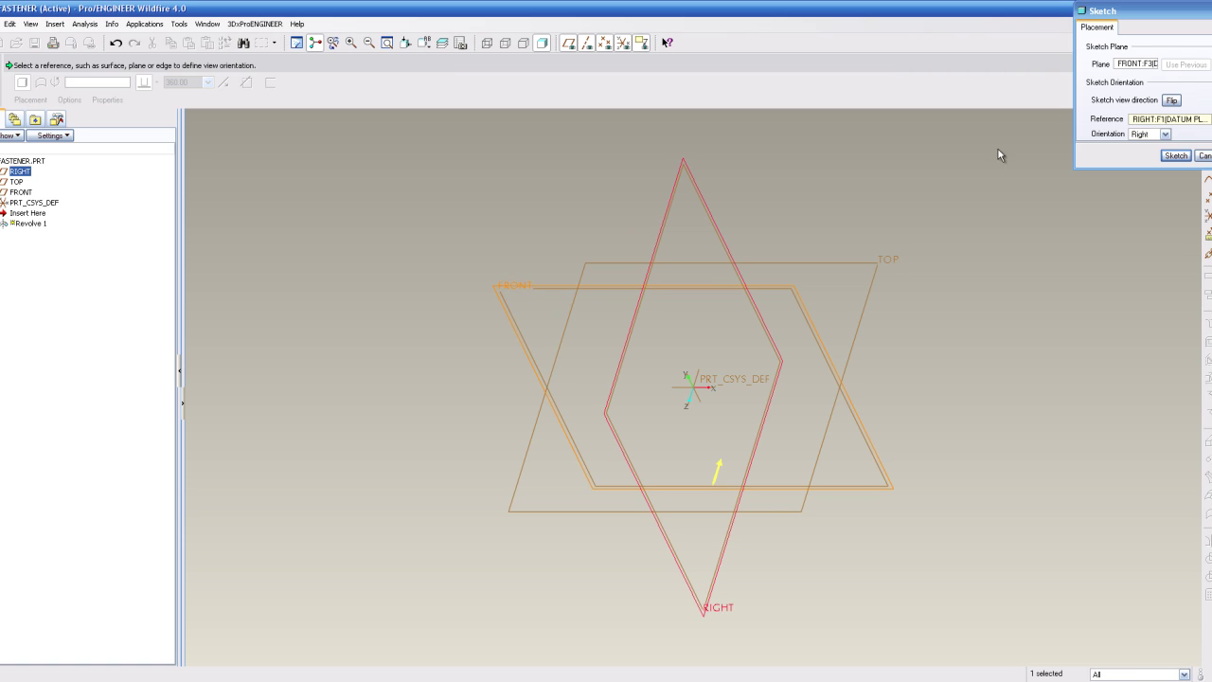
{"action": "left_click", "coordinate": [1175, 156]}
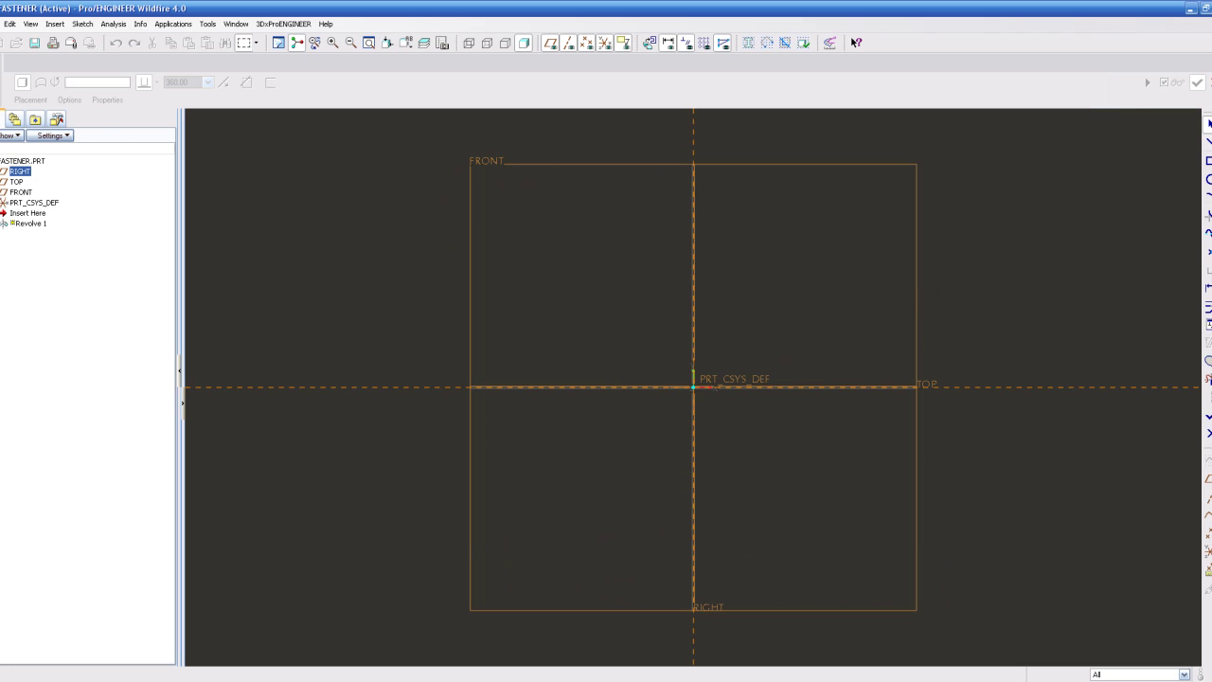
Draw a horizontal centerline along the TOP reference as the axis of revolution.
{"action": "left_click", "coordinate": [1210, 142]}
{"action": "left_click", "coordinate": [1192, 144]}
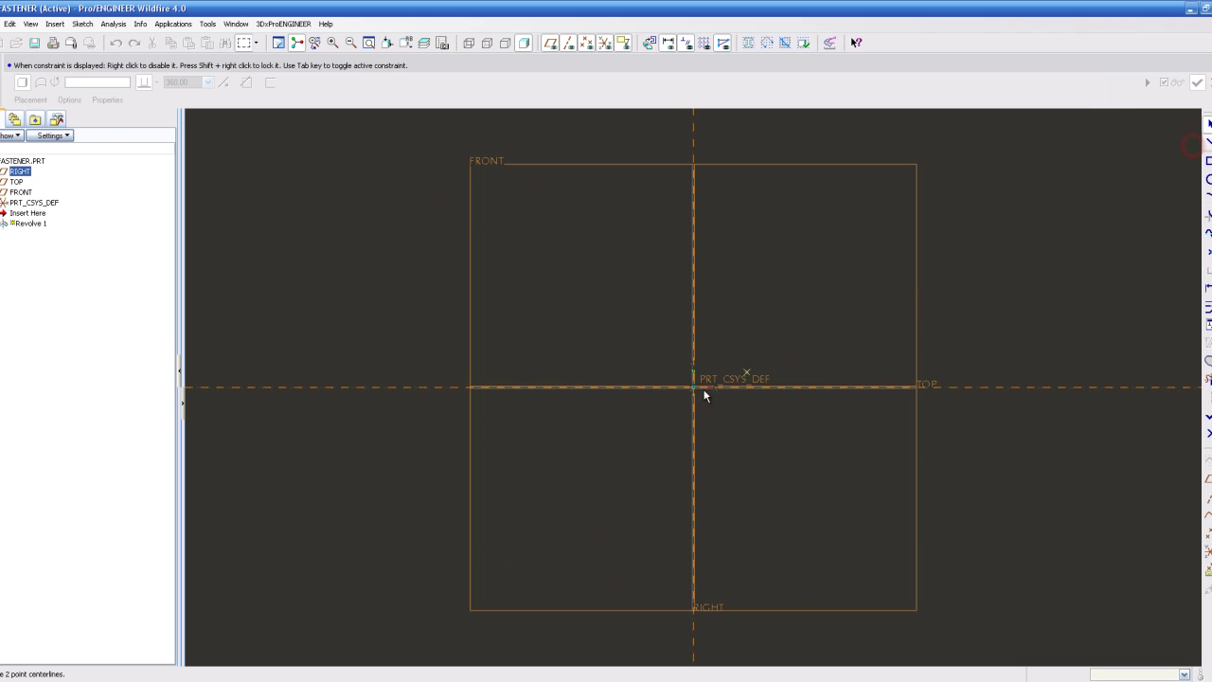
{"action": "left_click", "coordinate": [593, 387]}
{"action": "left_click", "coordinate": [855, 388]}
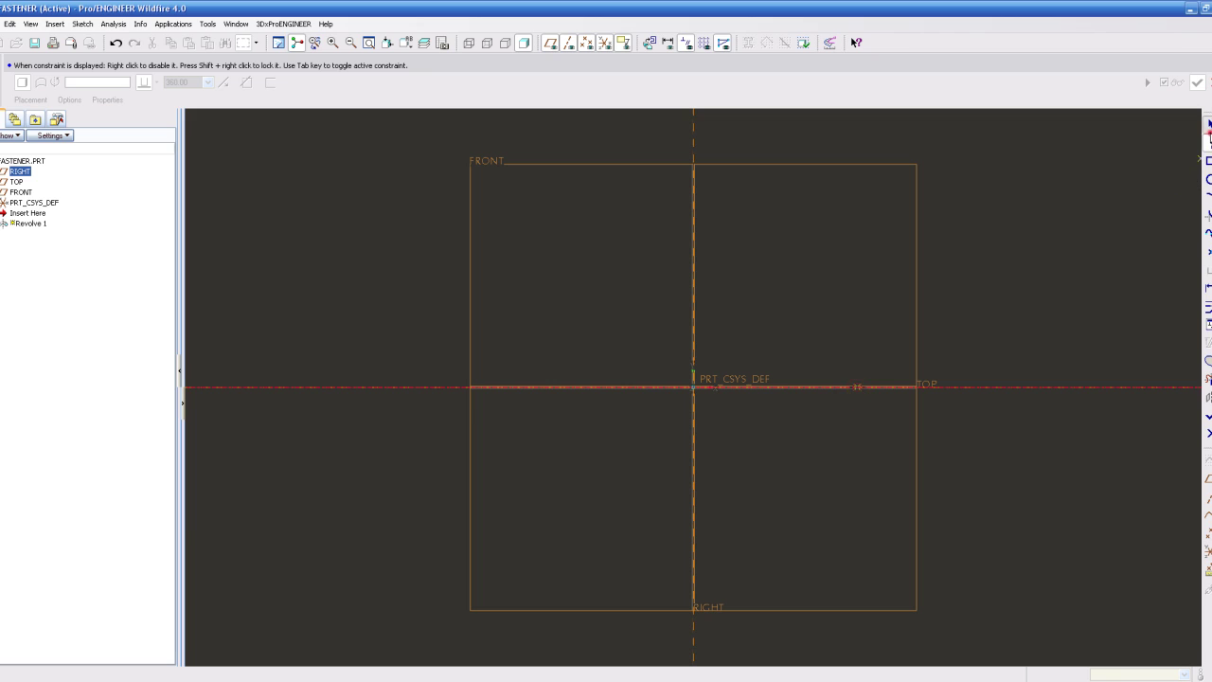
{"action": "middle_click", "coordinate": [1061, 338]}
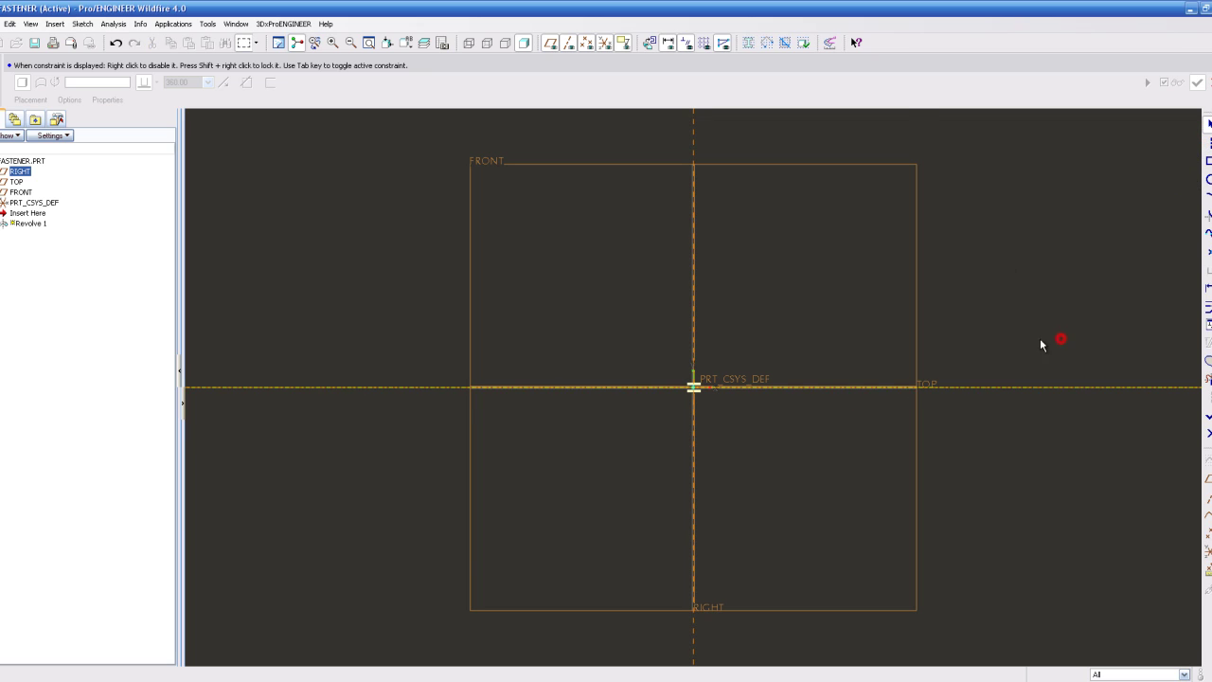
Sketch a closed profile on the centerline from the vertical reference, about 36 mm tall, with a 176 mm upper edge and a chamfered far corner.
{"action": "scroll", "coordinate": [935, 341], "scroll_direction": "down", "scroll_amount": 1}
{"action": "scroll", "coordinate": [912, 329], "scroll_direction": "down", "scroll_amount": 1}
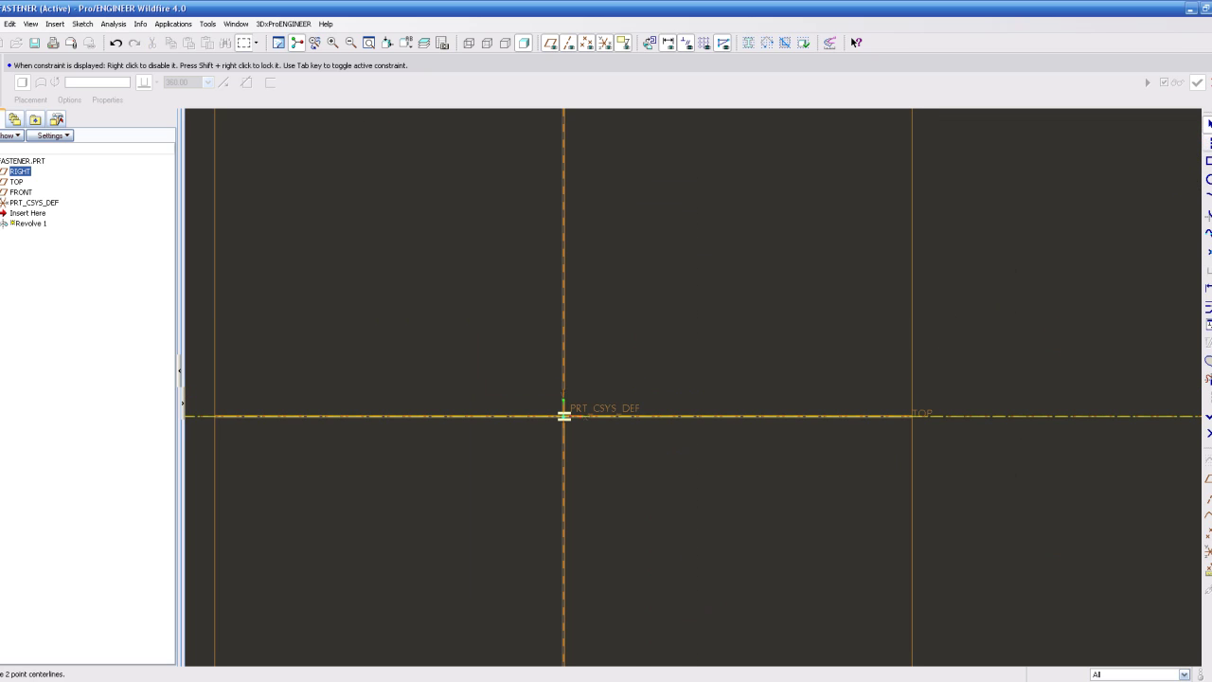
{"action": "left_click", "coordinate": [1209, 143]}
{"action": "left_click", "coordinate": [1158, 139]}
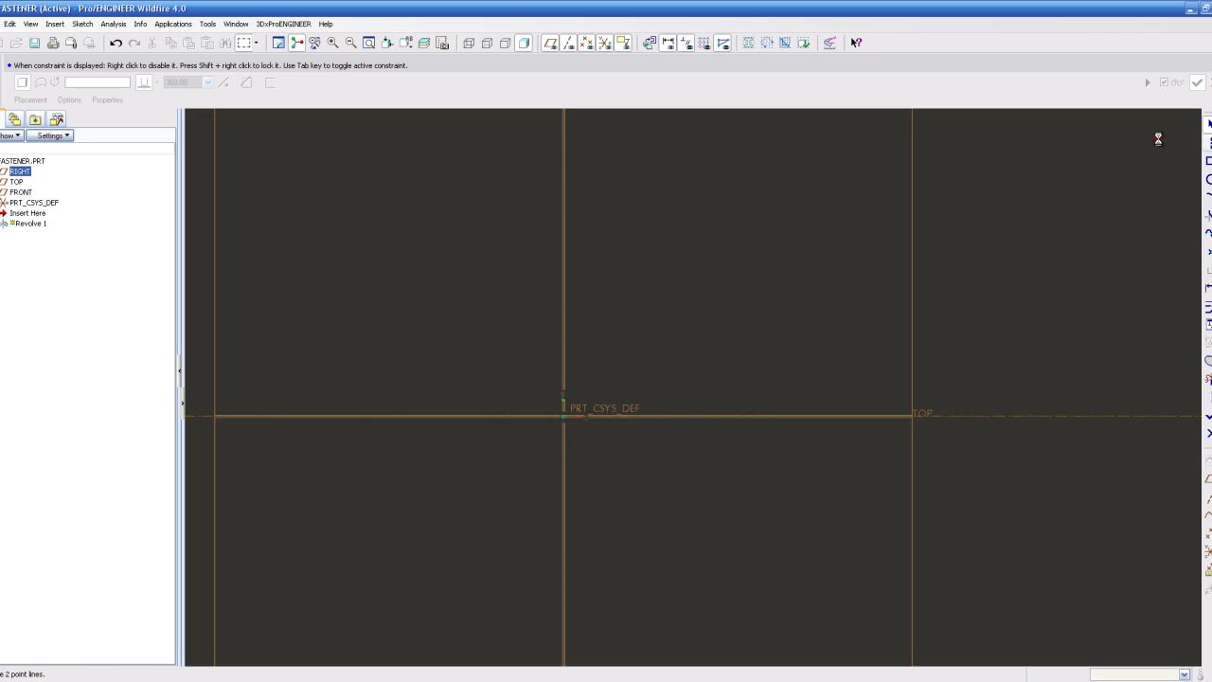
{"action": "left_click", "coordinate": [564, 368]}
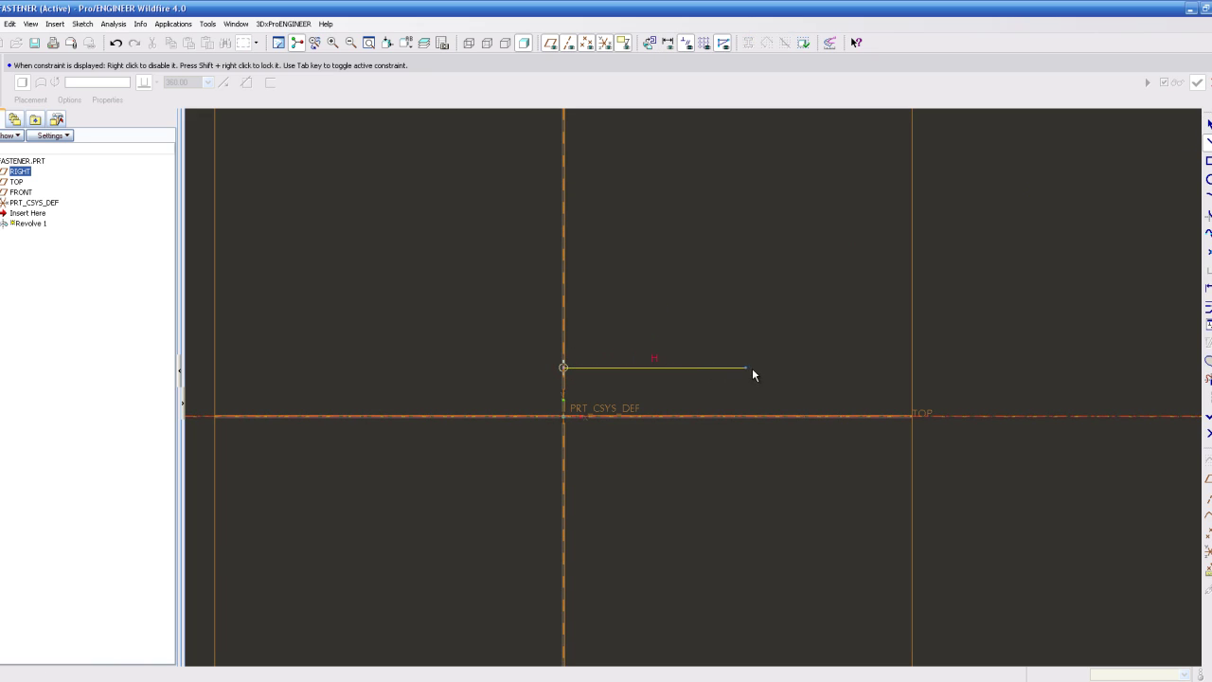
{"action": "left_click", "coordinate": [803, 367]}
{"action": "left_click", "coordinate": [821, 376]}
{"action": "left_click", "coordinate": [821, 416]}
{"action": "left_click", "coordinate": [565, 415]}
{"action": "left_click", "coordinate": [563, 368]}
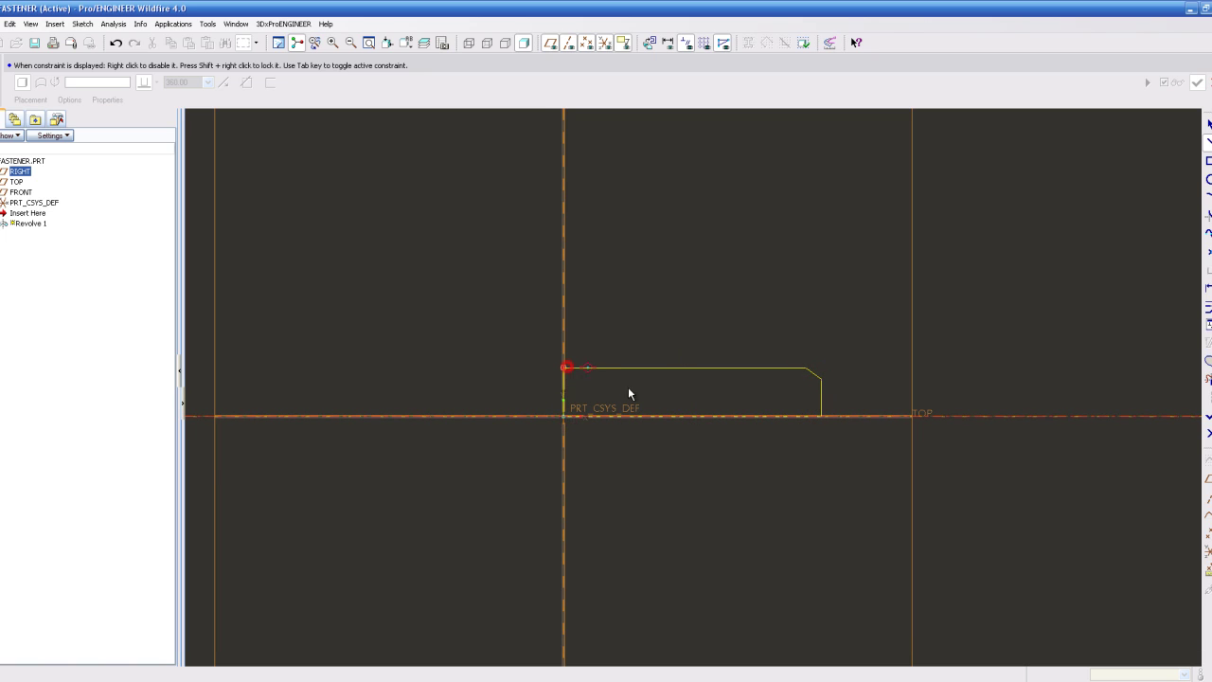
{"action": "middle_click", "coordinate": [688, 375]}
{"action": "scroll", "coordinate": [688, 375], "scroll_direction": "up", "scroll_amount": 3}
{"action": "scroll", "coordinate": [977, 310], "scroll_direction": "up", "scroll_amount": 1}
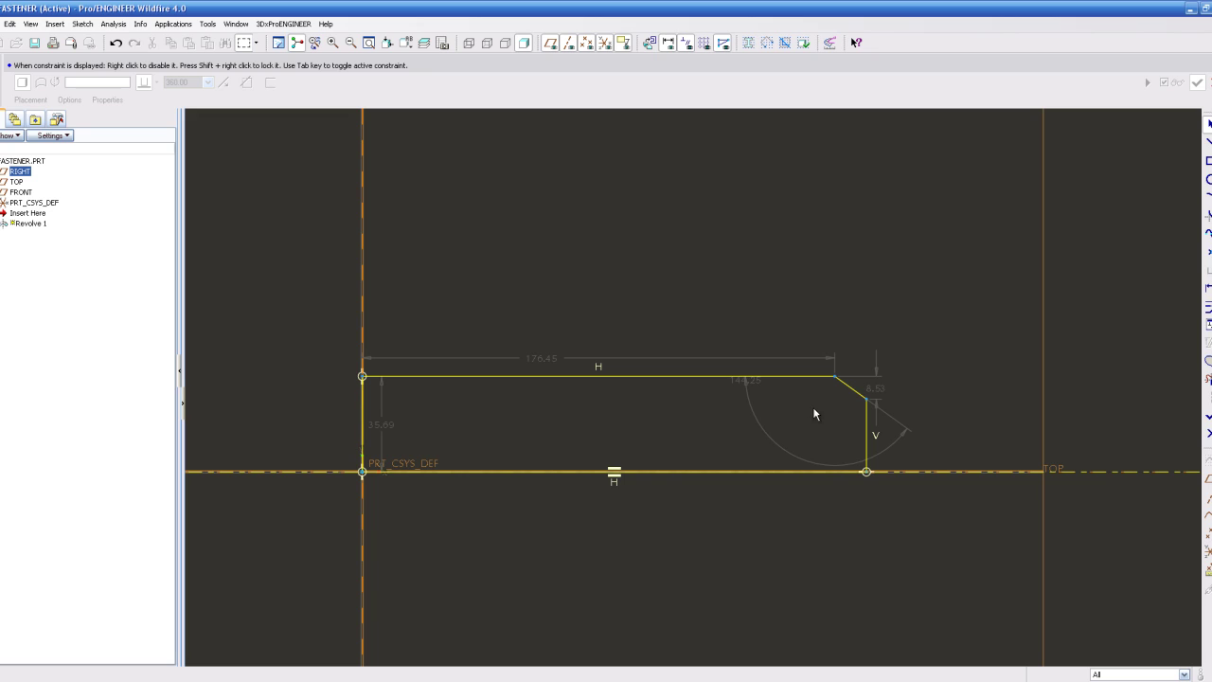
Make the upper edge's length dimension strong, place it above the profile, and shift the chamfer's height dimension outward.
{"action": "left_click", "coordinate": [535, 376]}
{"action": "mouse_move", "coordinate": [869, 431]}
{"action": "left_mouse_down"}
{"action": "mouse_move", "coordinate": [811, 426]}
{"action": "mouse_move", "coordinate": [872, 414]}
{"action": "mouse_move", "coordinate": [866, 428]}
{"action": "left_mouse_up"}
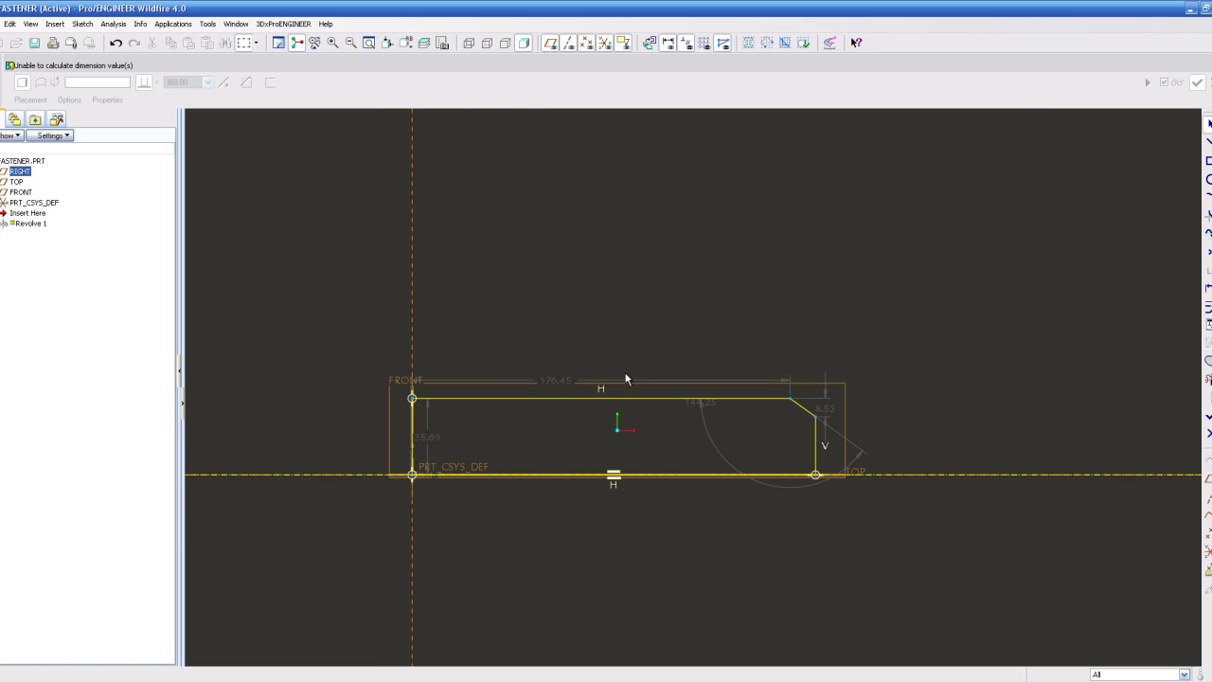
{"action": "scroll", "coordinate": [654, 421], "scroll_direction": "down", "scroll_amount": 1}
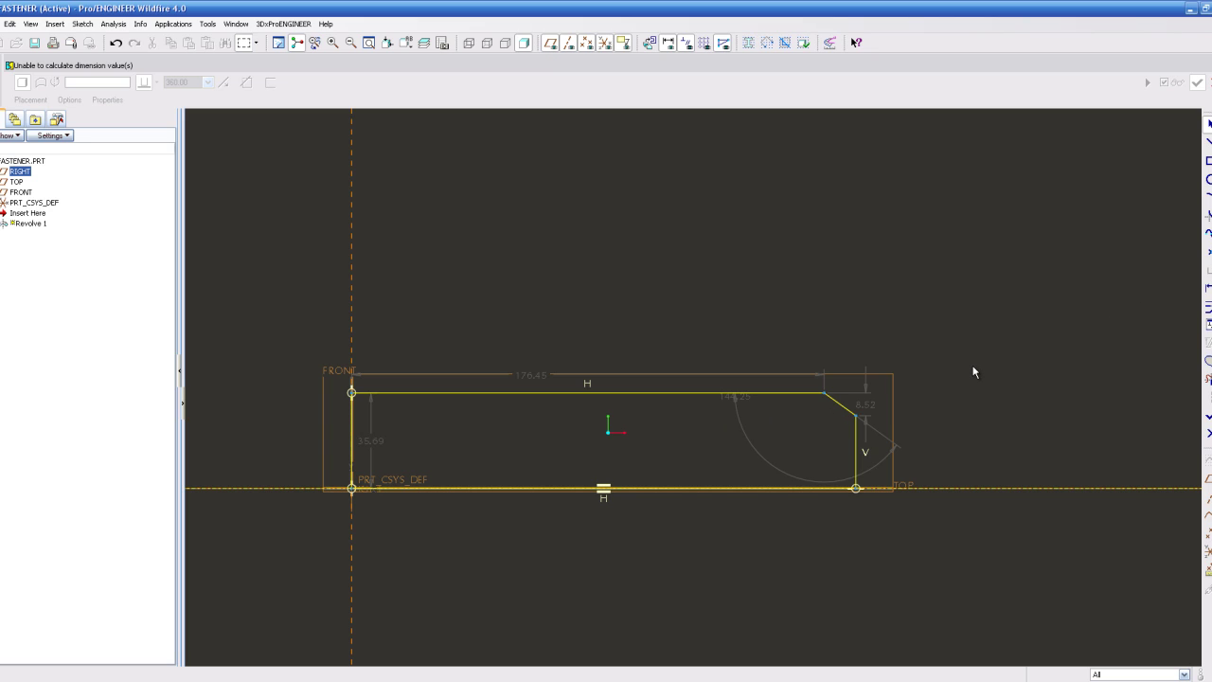
{"action": "left_click", "coordinate": [533, 377]}
{"action": "right_click", "coordinate": [533, 376]}
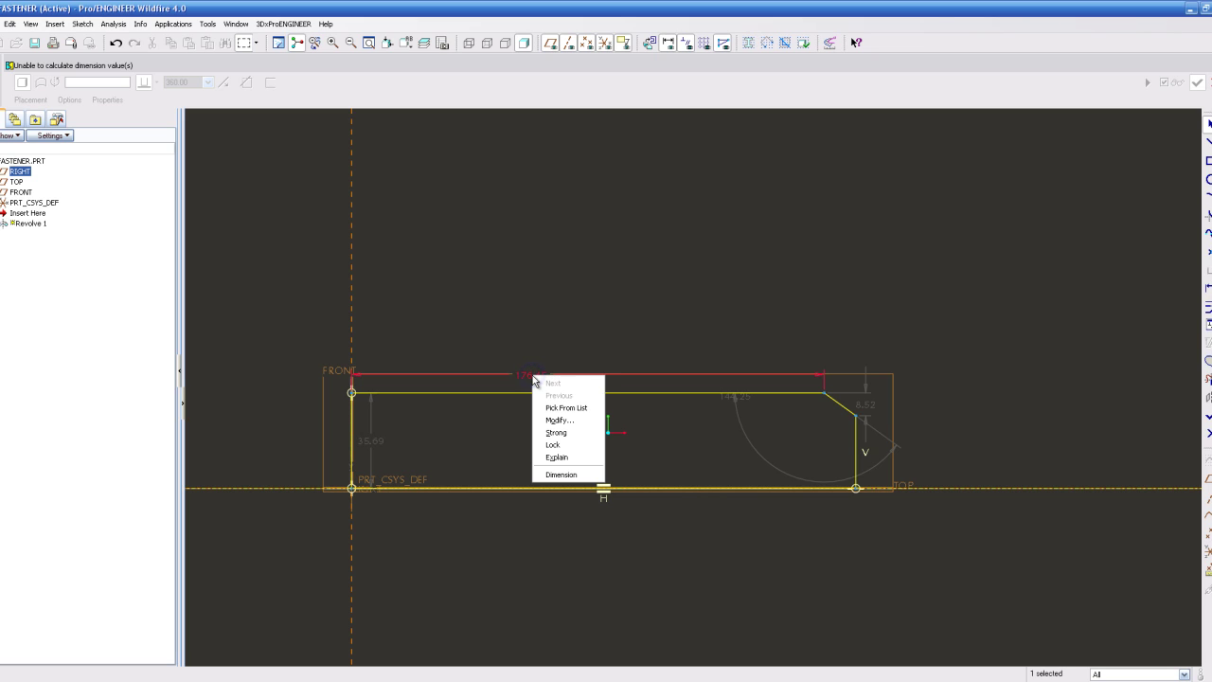
{"action": "left_click", "coordinate": [569, 436]}
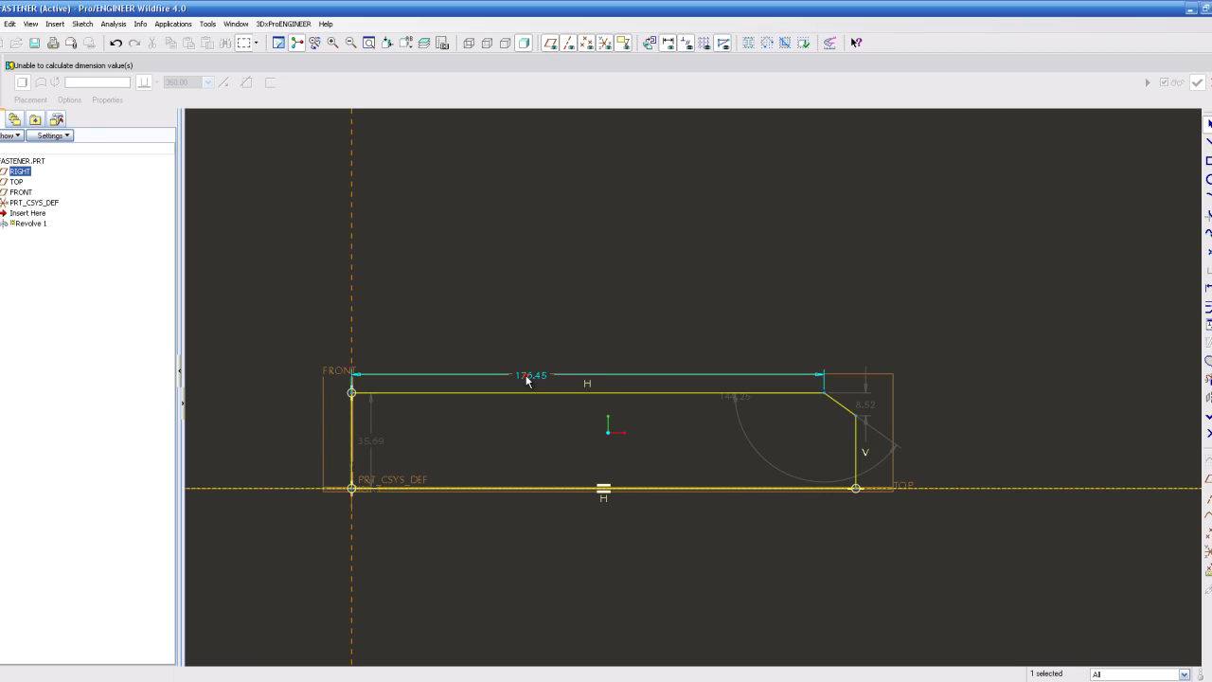
{"action": "left_click_drag", "start_coordinate": [527, 376], "coordinate": [554, 308]}
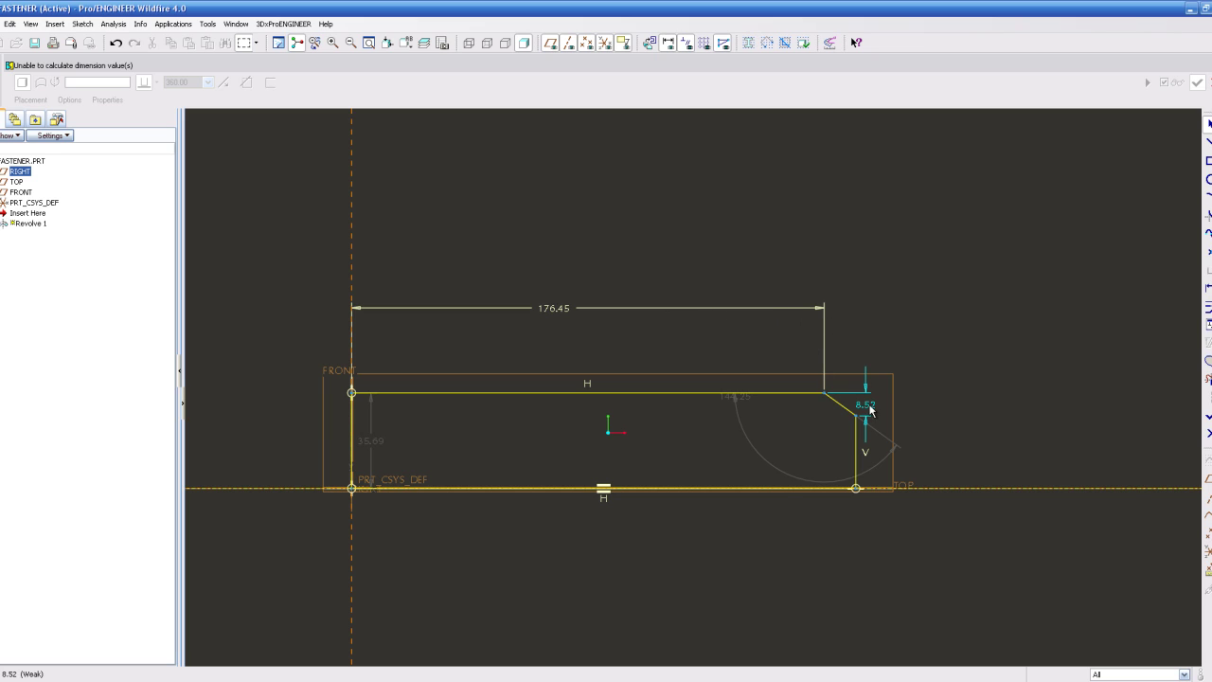
{"action": "left_click_drag", "start_coordinate": [865, 407], "coordinate": [893, 411]}
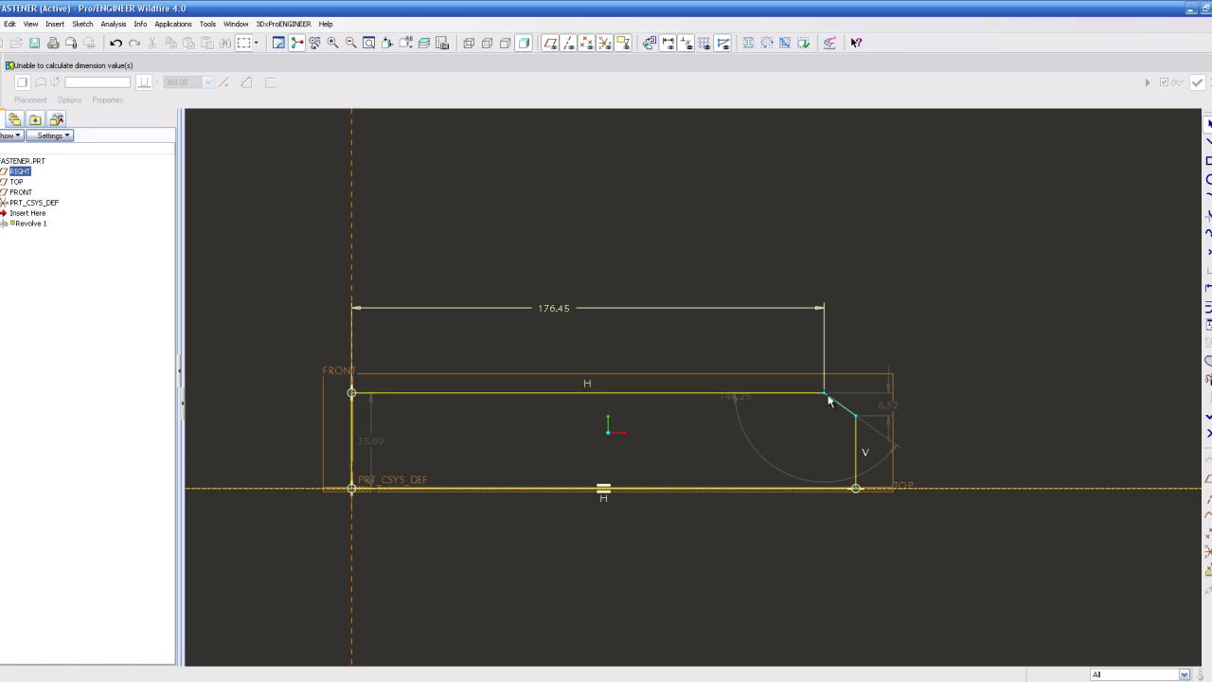
Shift the chamfer's upper vertex slightly and set the upper edge's length to 170 mm.
{"action": "mouse_move", "coordinate": [825, 392]}
{"action": "left_mouse_down"}
{"action": "mouse_move", "coordinate": [846, 394]}
{"action": "mouse_move", "coordinate": [805, 398]}
{"action": "mouse_move", "coordinate": [835, 394]}
{"action": "mouse_move", "coordinate": [815, 389]}
{"action": "left_mouse_up"}
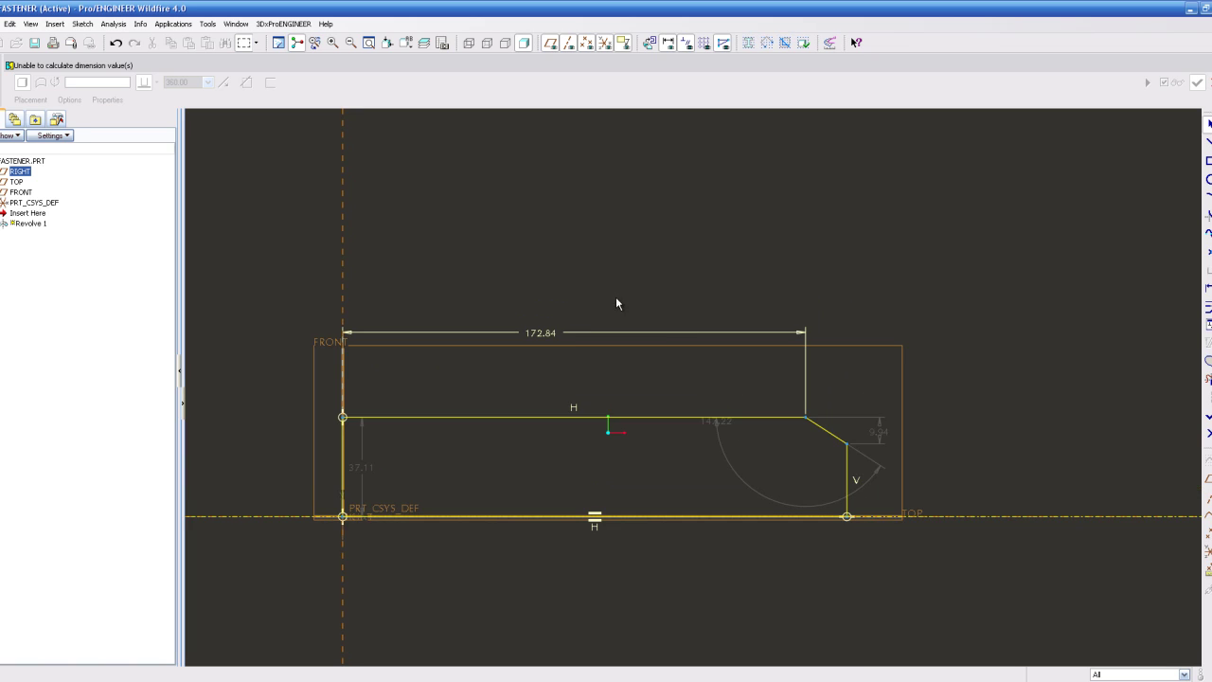
{"action": "double_click", "coordinate": [548, 333]}
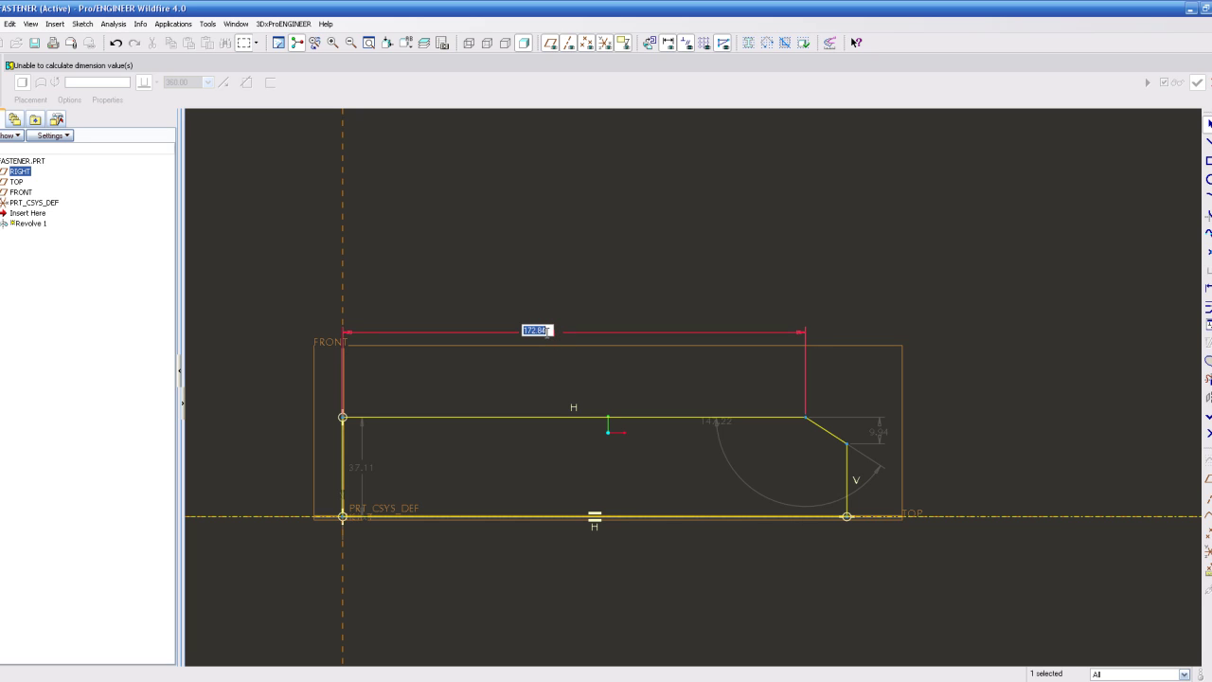
{"action": "type", "text": "170"}
{"action": "key", "text": "Return"}
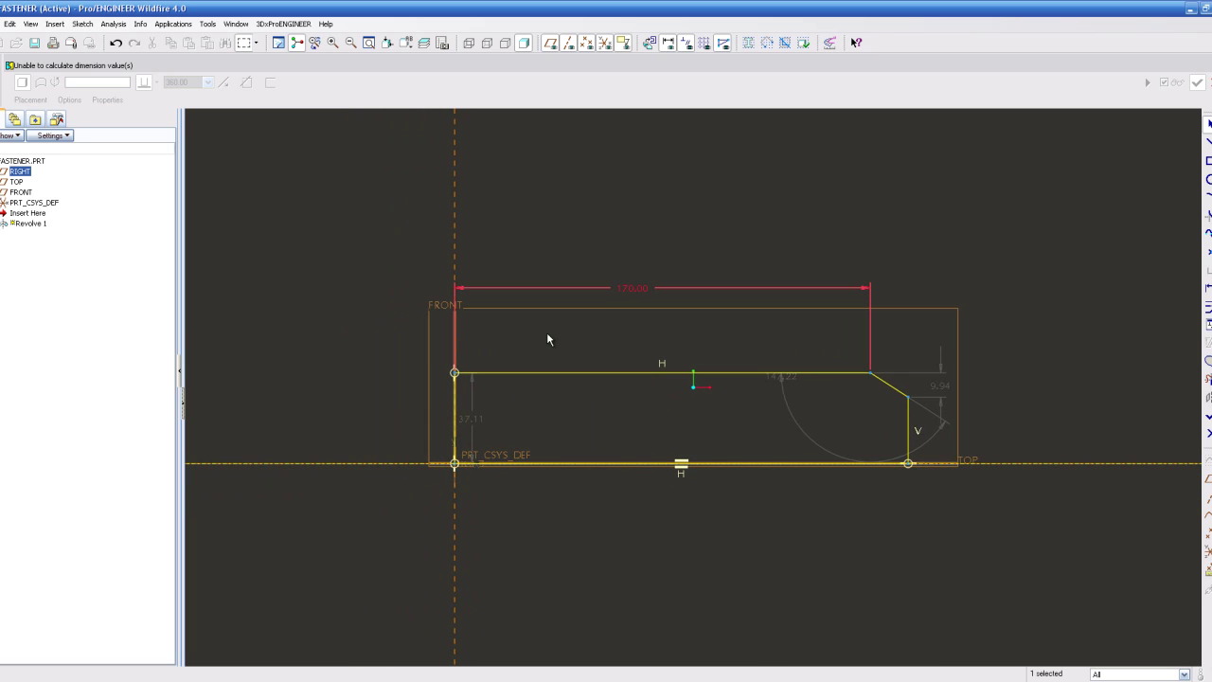
{"action": "left_click", "coordinate": [692, 224]}
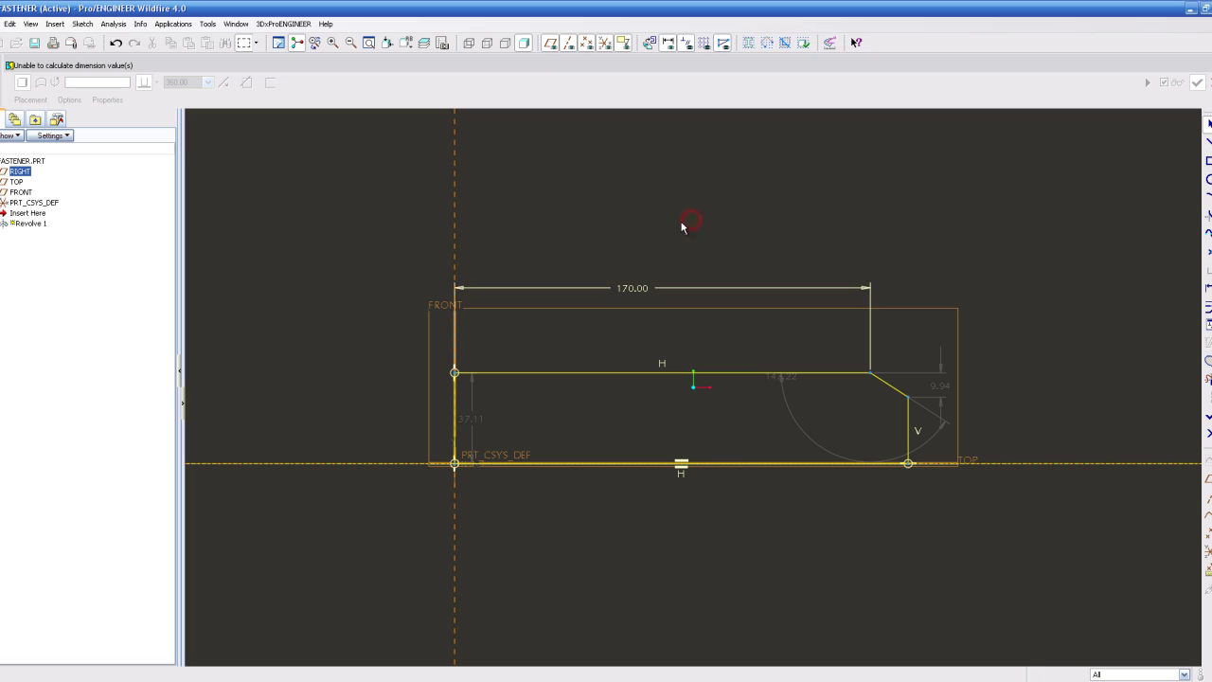
Lock the upper edge's length dimension.
{"action": "left_click", "coordinate": [646, 292]}
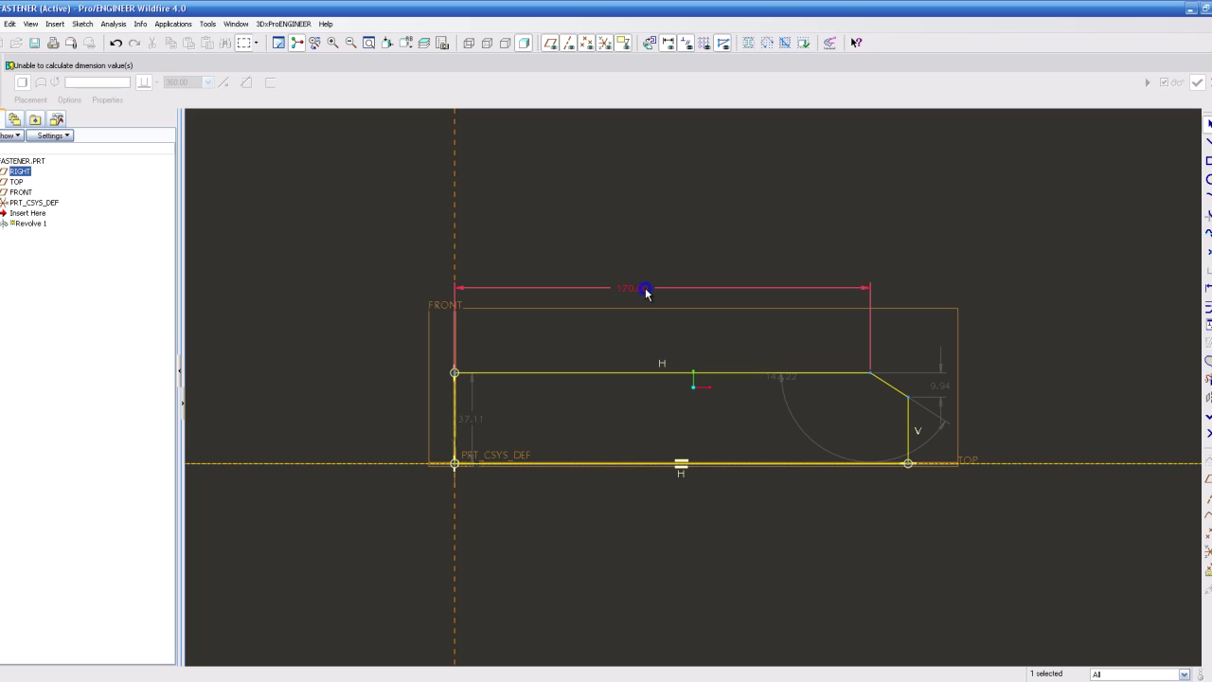
{"action": "right_click", "coordinate": [646, 293]}
{"action": "left_click", "coordinate": [685, 371]}
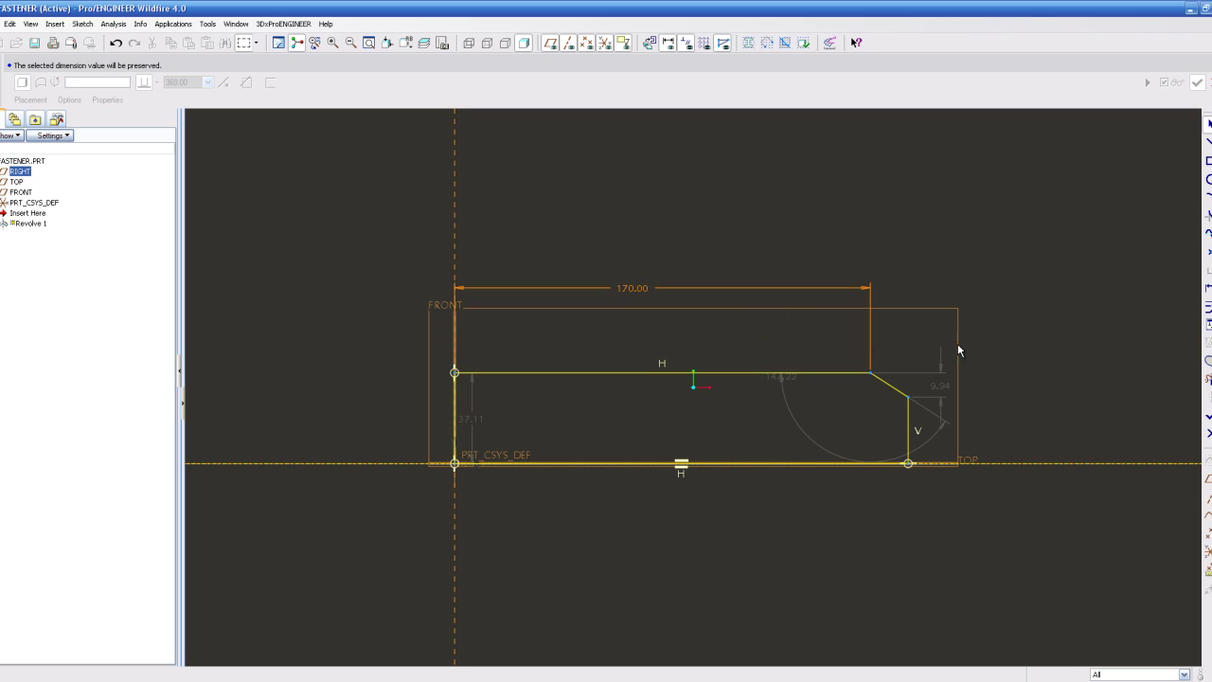
Raise the chamfer's upper vertex so the profile is about 41 mm tall and the chamfer about 13 mm high.
{"action": "scroll", "coordinate": [1010, 369], "scroll_direction": "up", "scroll_amount": 1}
{"action": "scroll", "coordinate": [1010, 365], "scroll_direction": "down", "scroll_amount": 1}
{"action": "scroll", "coordinate": [931, 362], "scroll_direction": "up", "scroll_amount": 1}
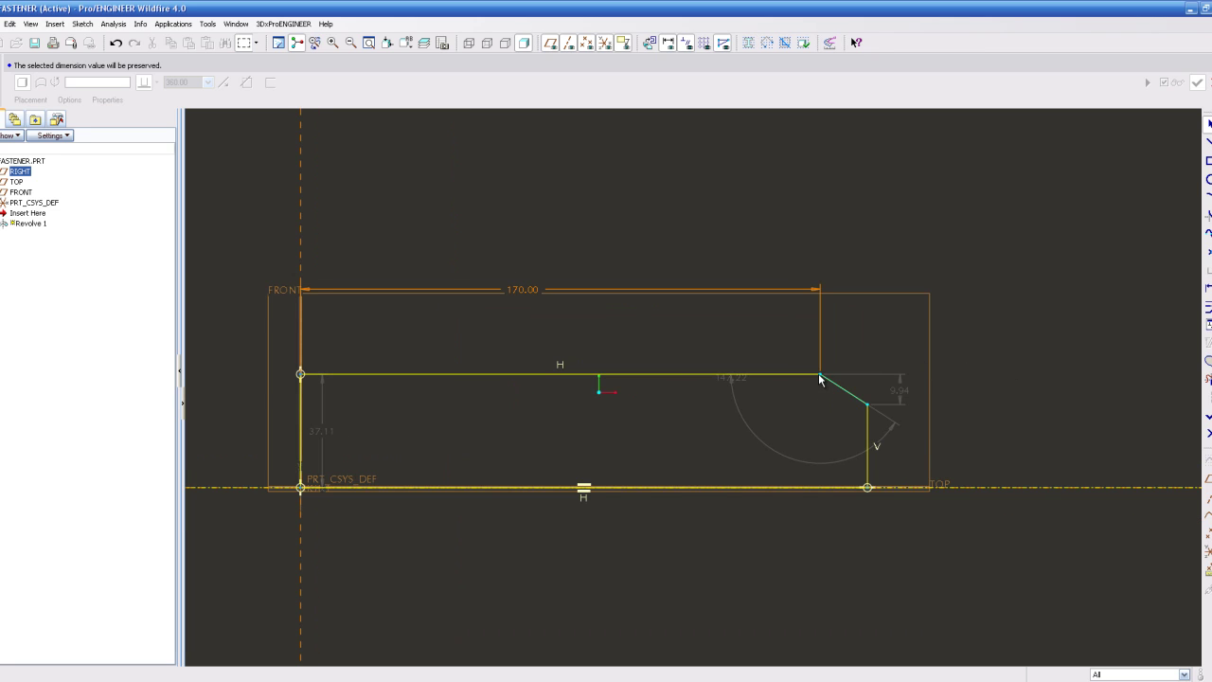
{"action": "left_click_drag", "start_coordinate": [820, 374], "coordinate": [876, 335]}
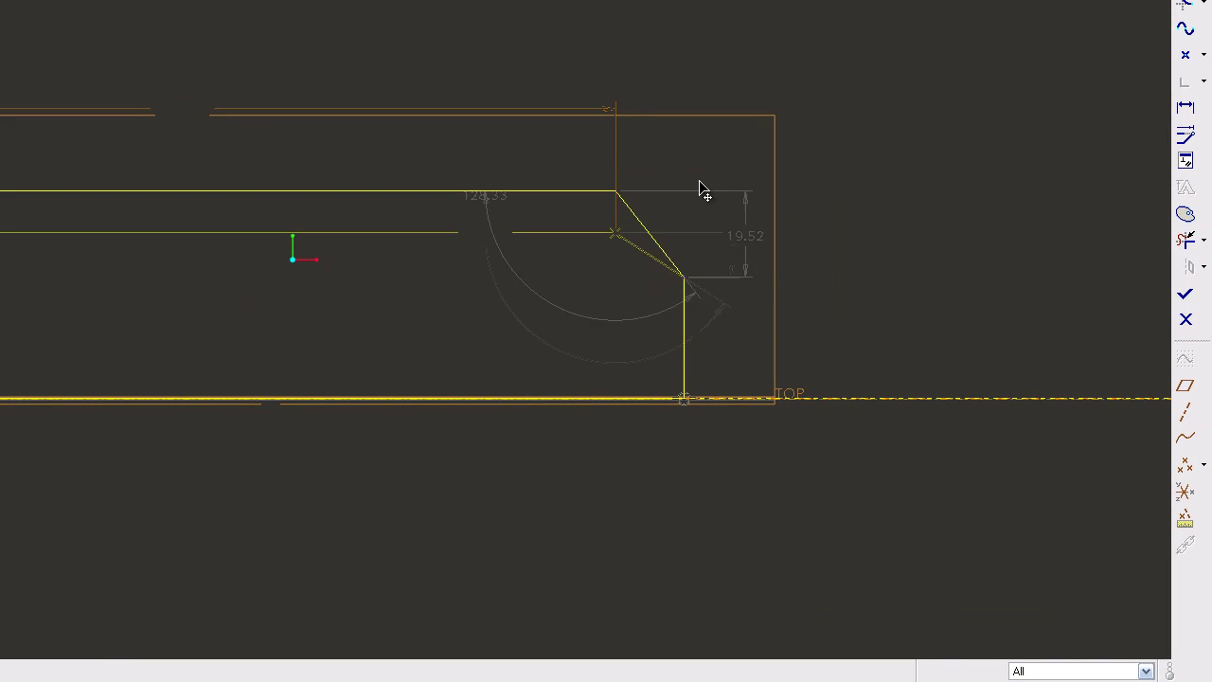
{"action": "mouse_move", "coordinate": [700, 182]}
{"action": "left_mouse_down"}
{"action": "mouse_move", "coordinate": [709, 300]}
{"action": "mouse_move", "coordinate": [712, 217]}
{"action": "left_mouse_up"}
{"action": "left_click", "coordinate": [822, 203]}
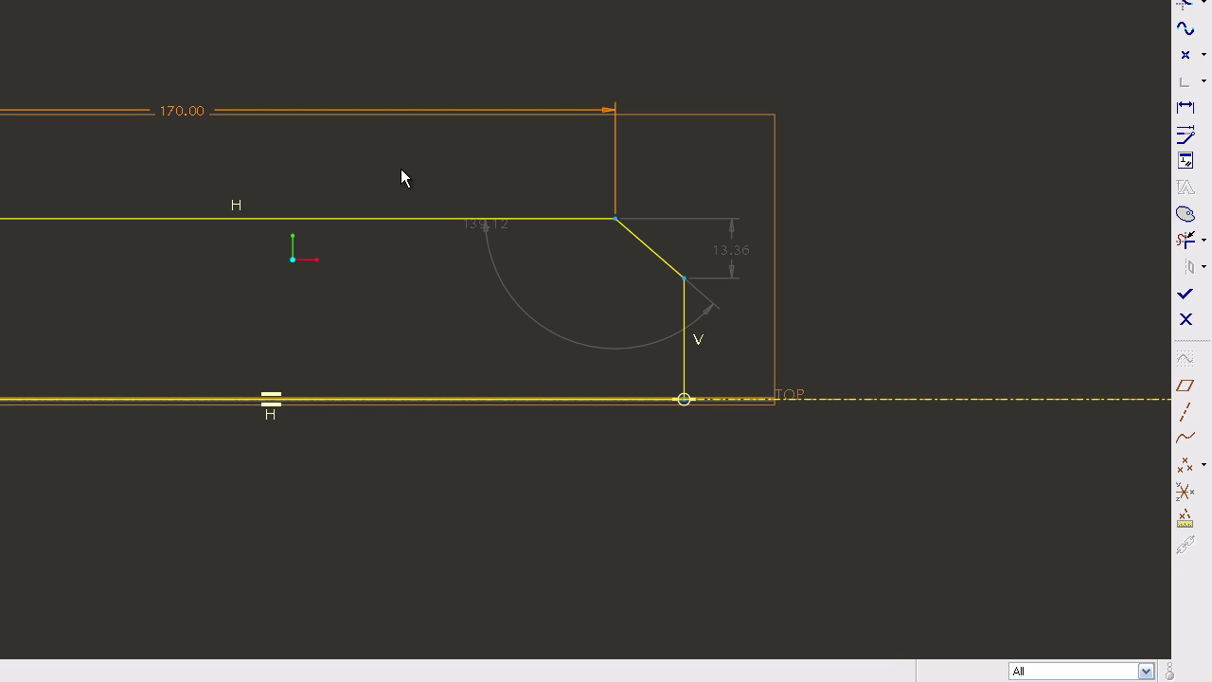
{"action": "scroll", "coordinate": [843, 173], "scroll_direction": "up", "scroll_amount": 1}
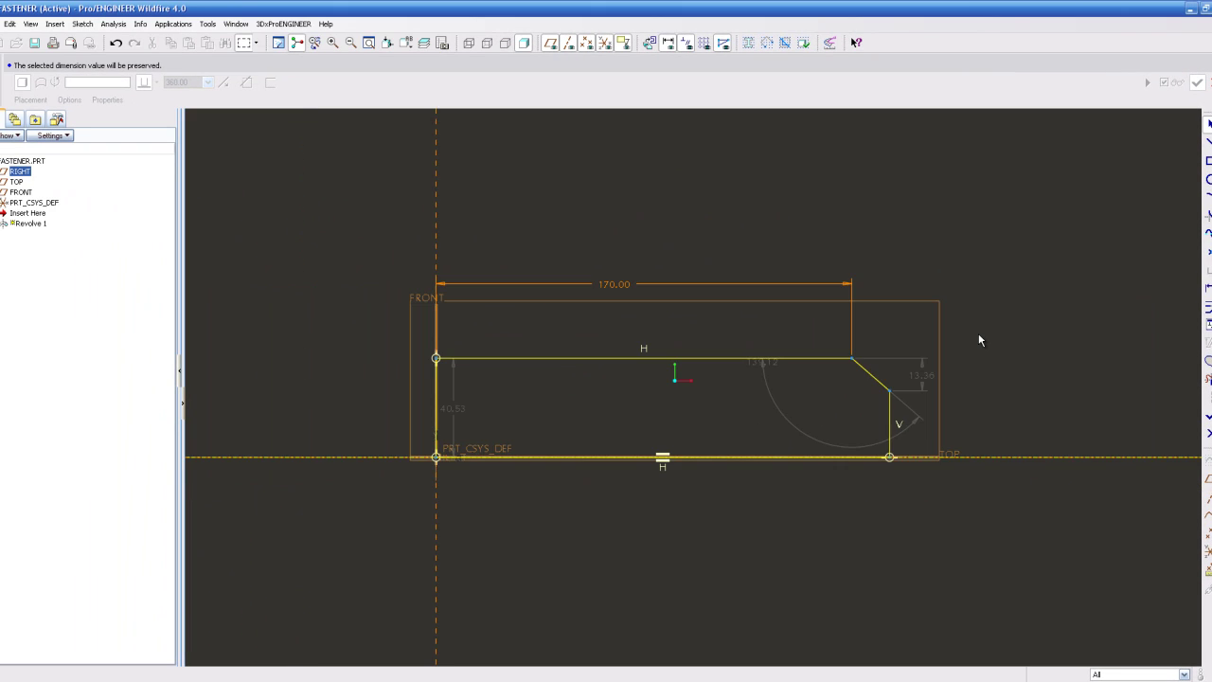
{"action": "scroll", "coordinate": [978, 332], "scroll_direction": "up", "scroll_amount": 1}
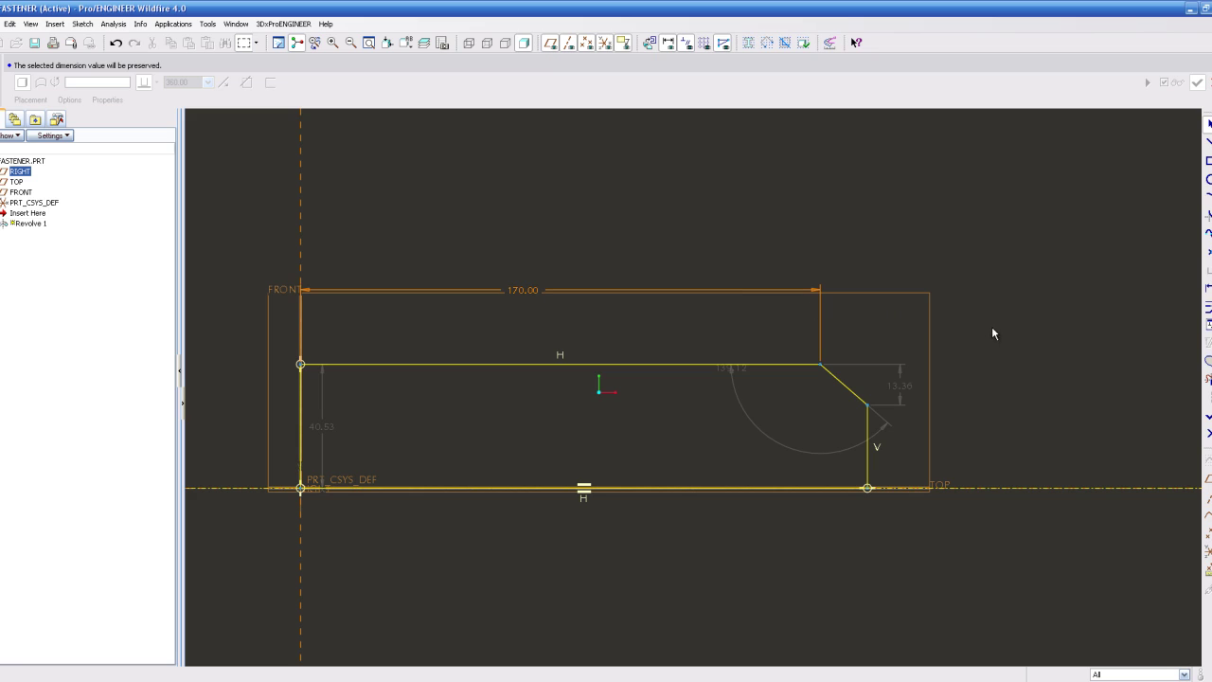
Set the upper edge's length to 50 mm and move the chamfer's angle dimension text inside the profile.
{"action": "double_click", "coordinate": [527, 289]}
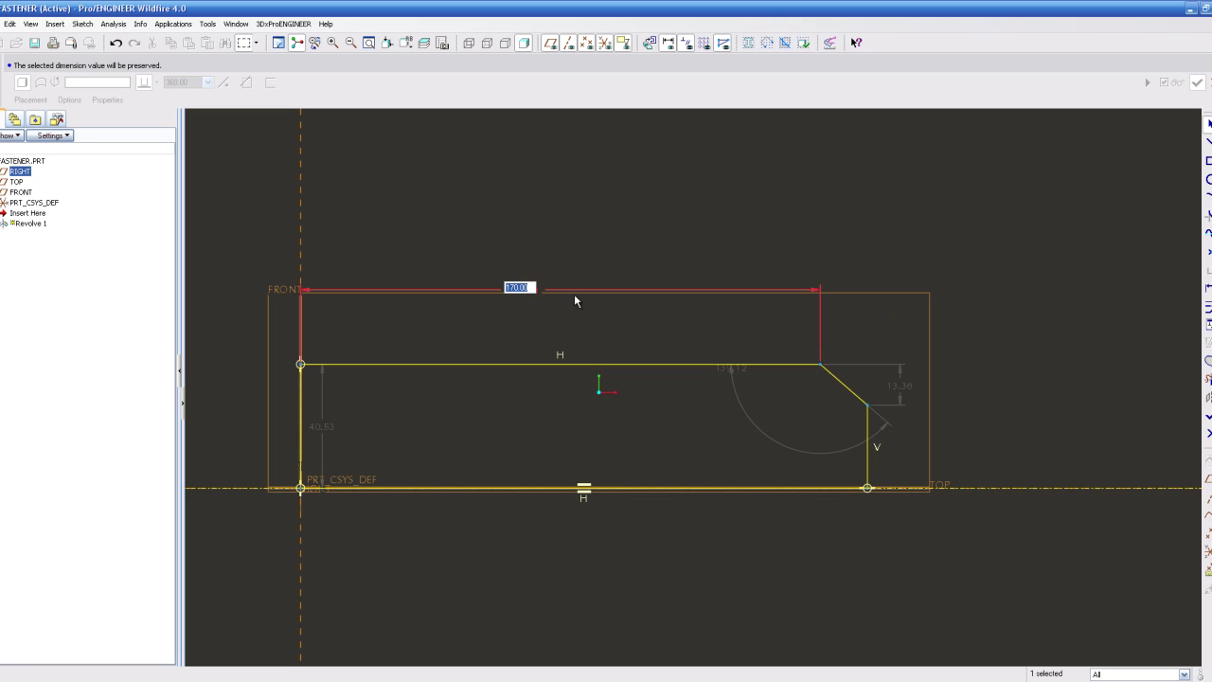
{"action": "type", "text": "50"}
{"action": "key", "text": "Return"}
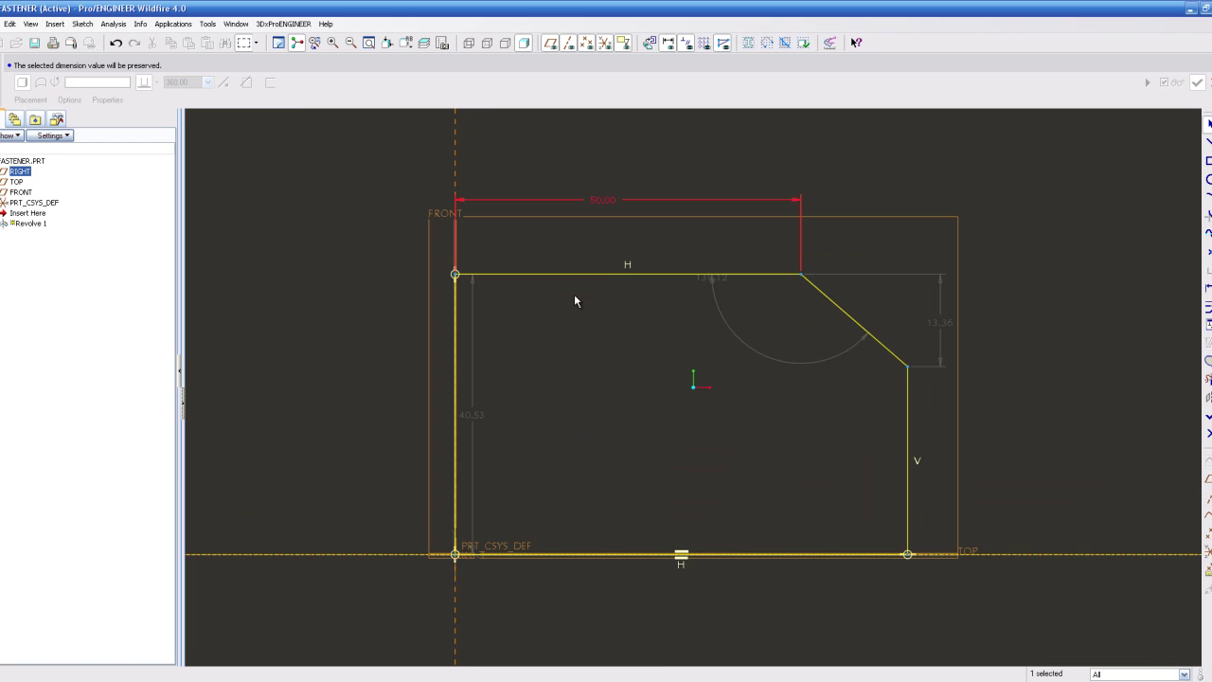
{"action": "scroll", "coordinate": [575, 293], "scroll_direction": "down", "scroll_amount": 3}
{"action": "scroll", "coordinate": [954, 367], "scroll_direction": "up", "scroll_amount": 1}
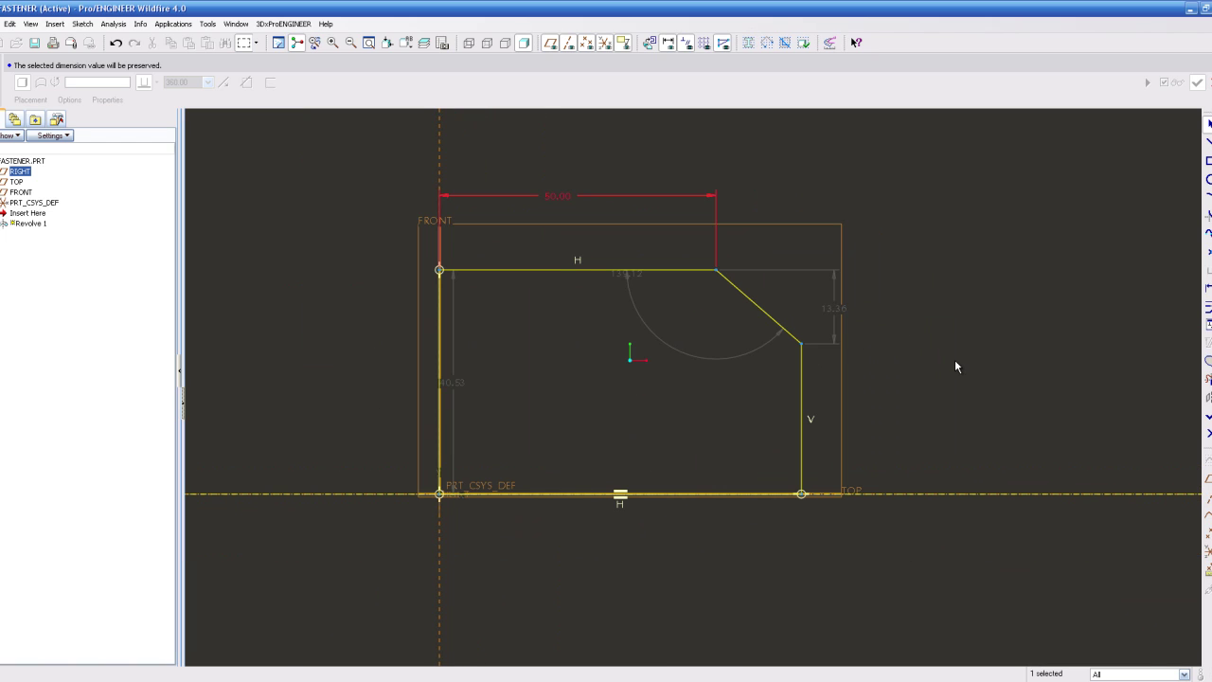
{"action": "left_click_drag", "start_coordinate": [627, 274], "coordinate": [704, 350]}
Dimension the angle between the lower edge and the chamfer and set it to 30 degrees.
{"action": "left_click", "coordinate": [1208, 288]}
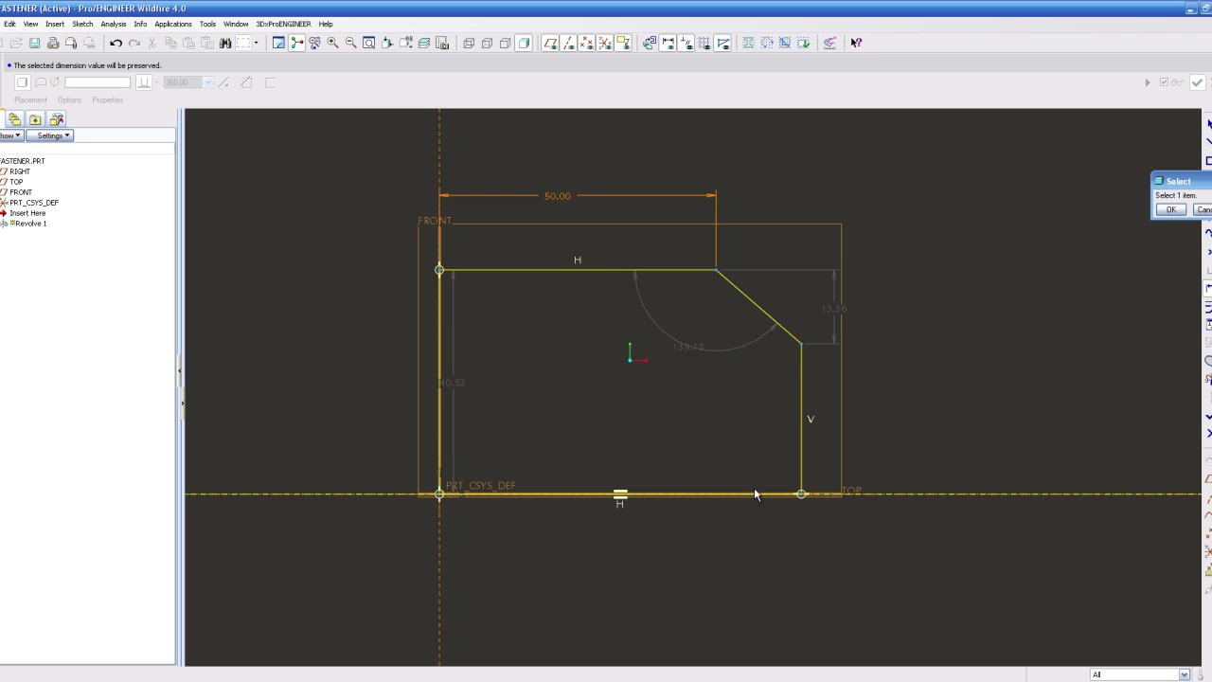
{"action": "left_click", "coordinate": [714, 494]}
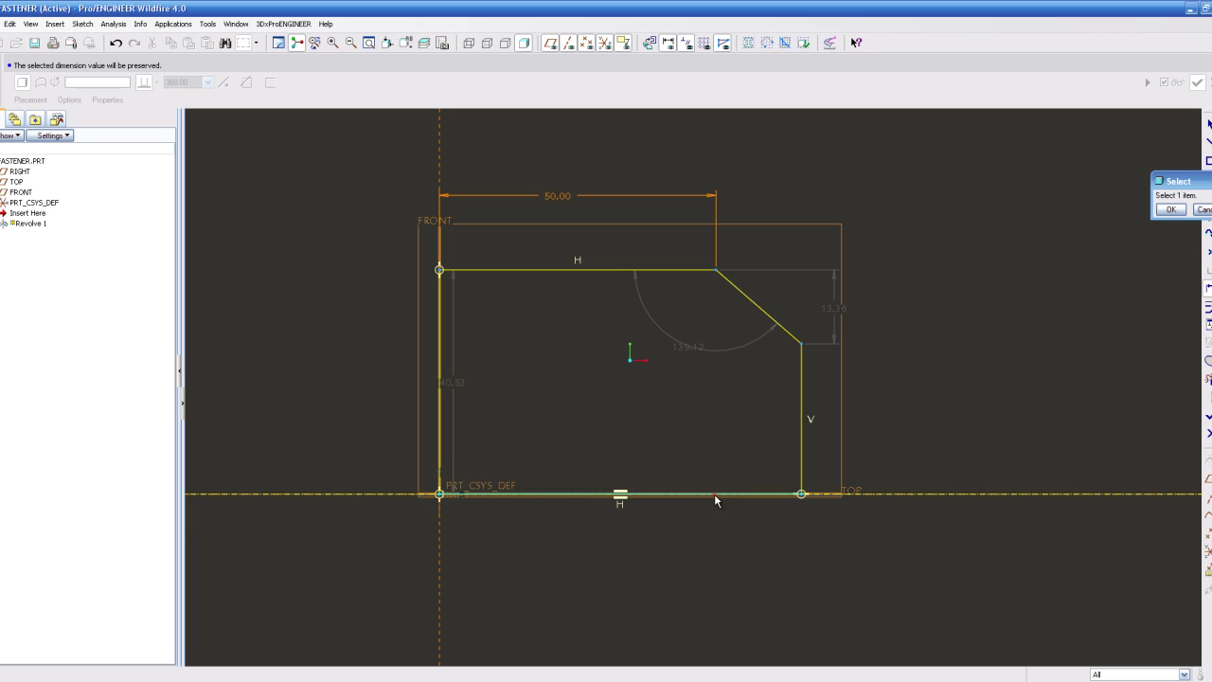
{"action": "middle_click", "coordinate": [667, 367]}
{"action": "left_click", "coordinate": [1169, 208]}
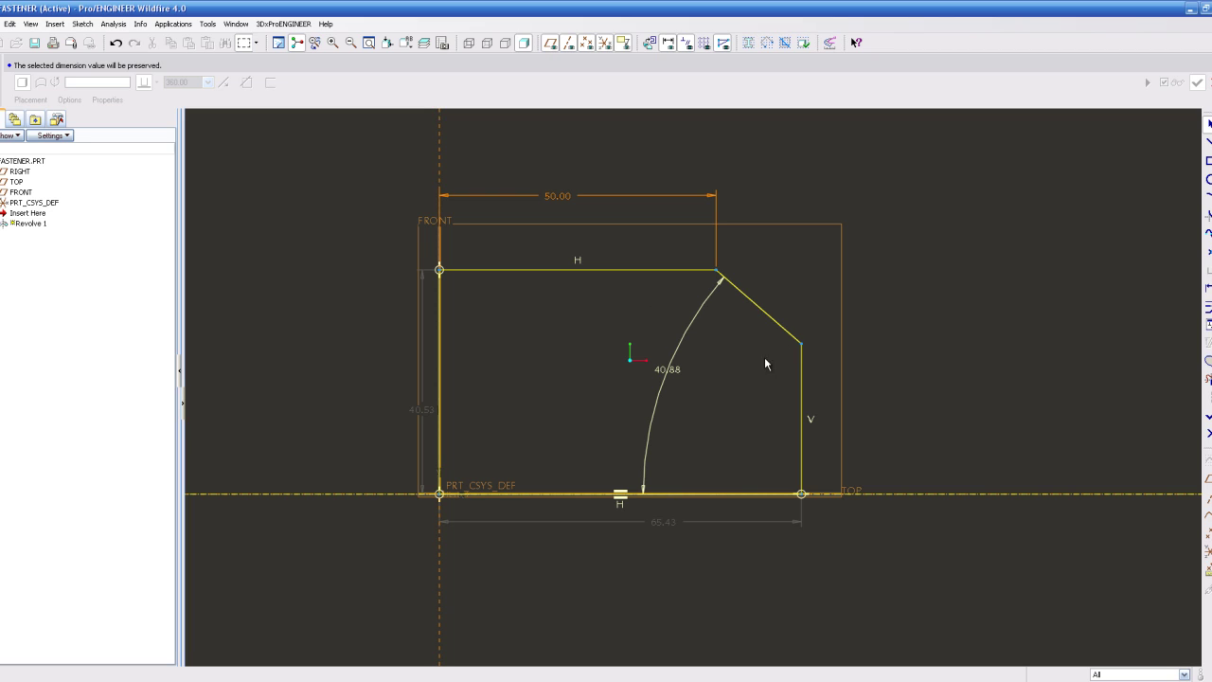
{"action": "double_click", "coordinate": [672, 367]}
{"action": "type", "text": "30"}
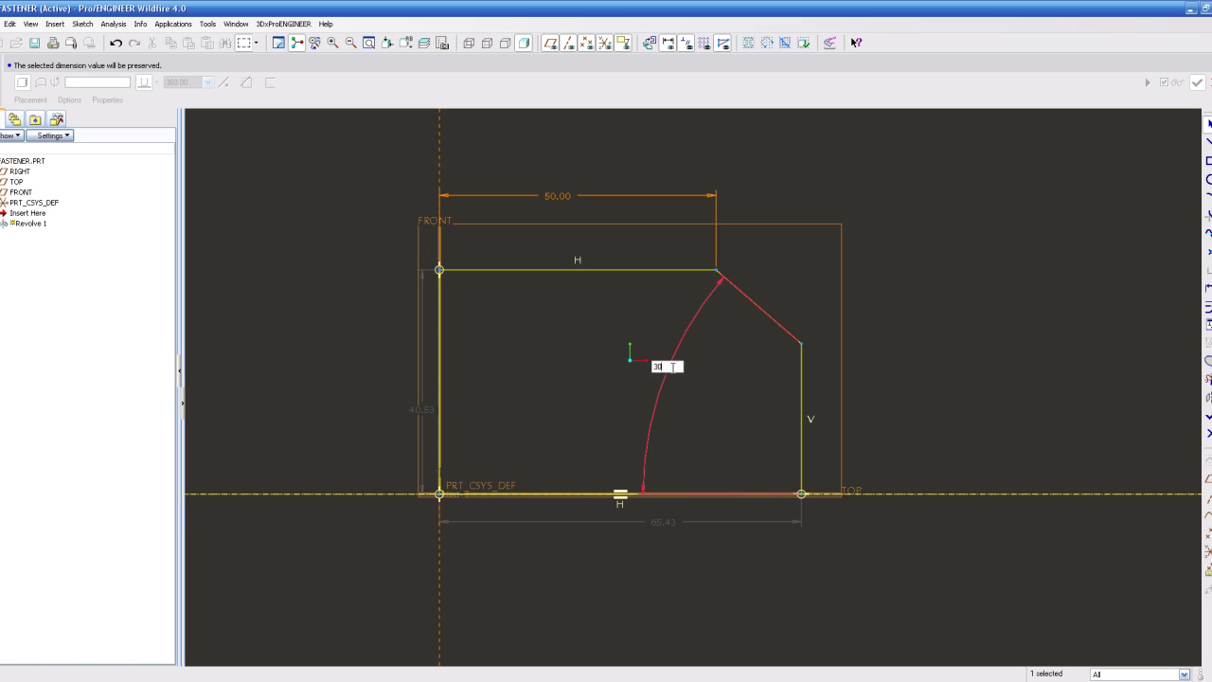
{"action": "key", "text": "Return"}
{"action": "left_click", "coordinate": [1082, 269]}
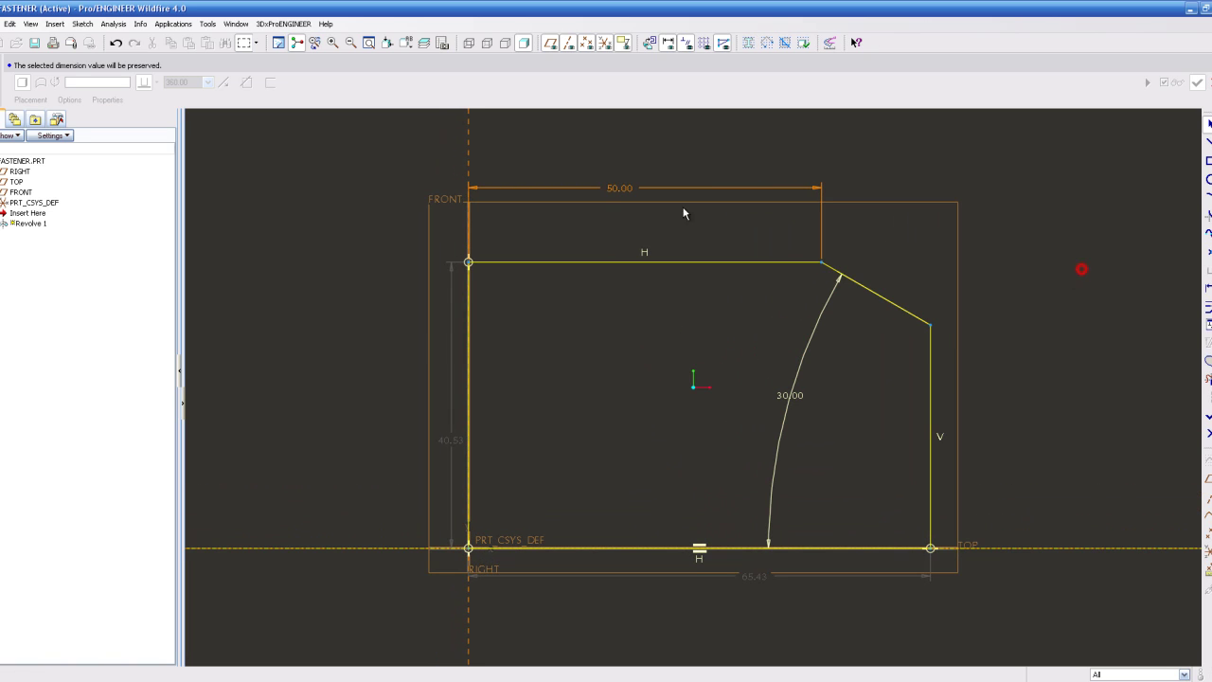
Replace the upper edge's length dimension with an overall length dimension from the vertical reference to the chamfered end, placed above the profile.
{"action": "left_click", "coordinate": [622, 188]}
{"action": "key", "text": "Delete"}
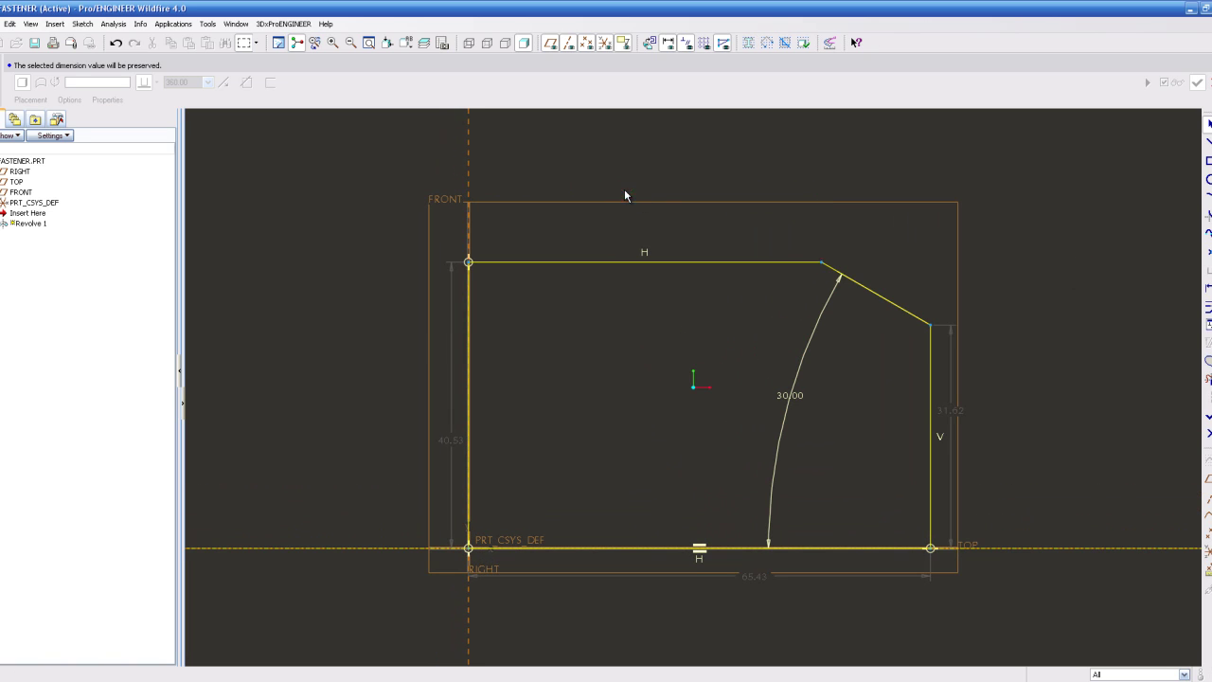
{"action": "left_click", "coordinate": [1208, 287]}
{"action": "left_click", "coordinate": [929, 393]}
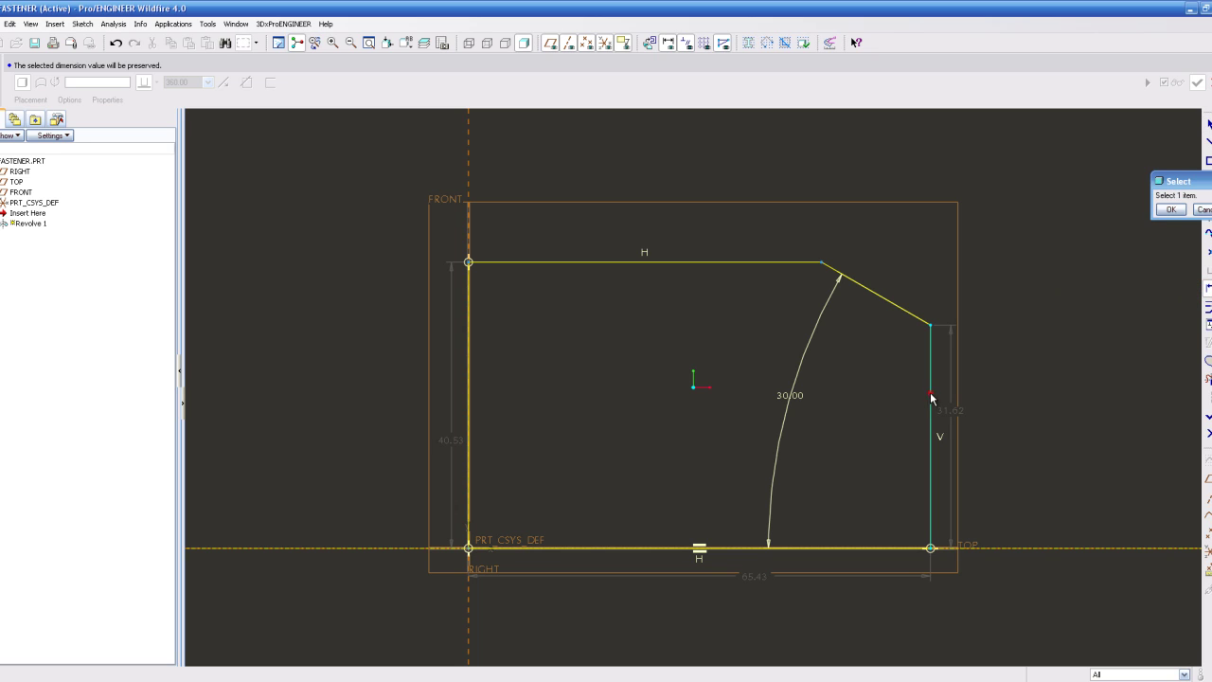
{"action": "left_click", "coordinate": [468, 231]}
{"action": "middle_click", "coordinate": [663, 206]}
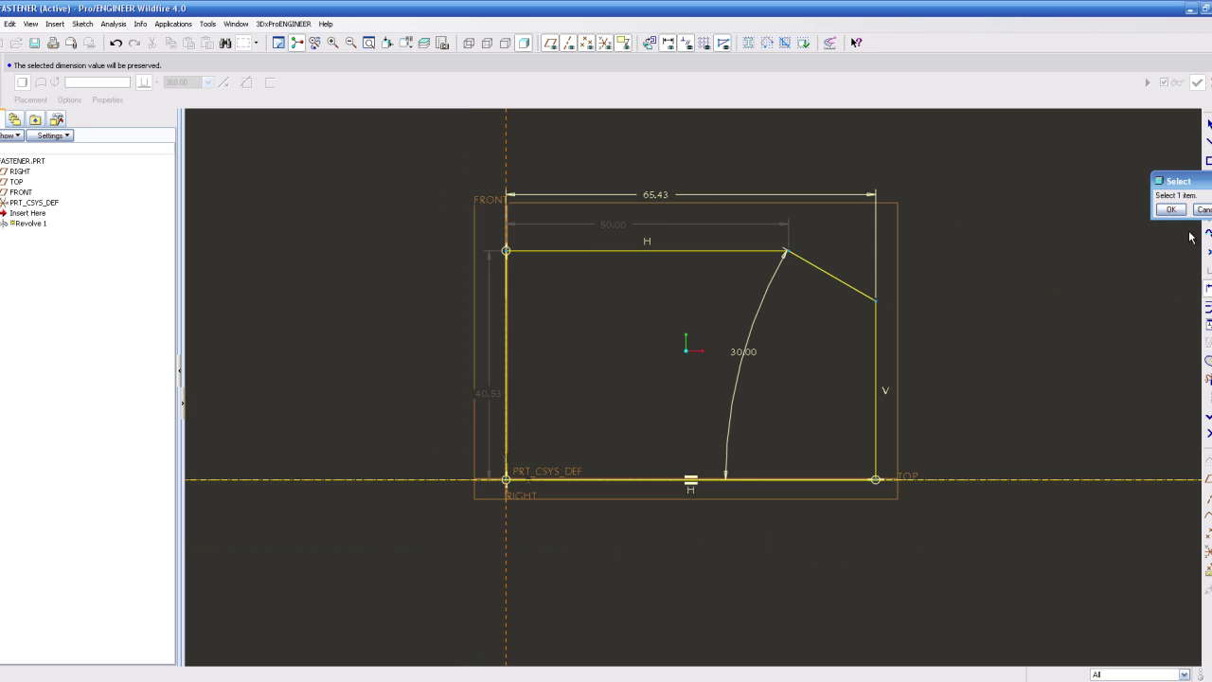
{"action": "left_click", "coordinate": [1170, 210]}
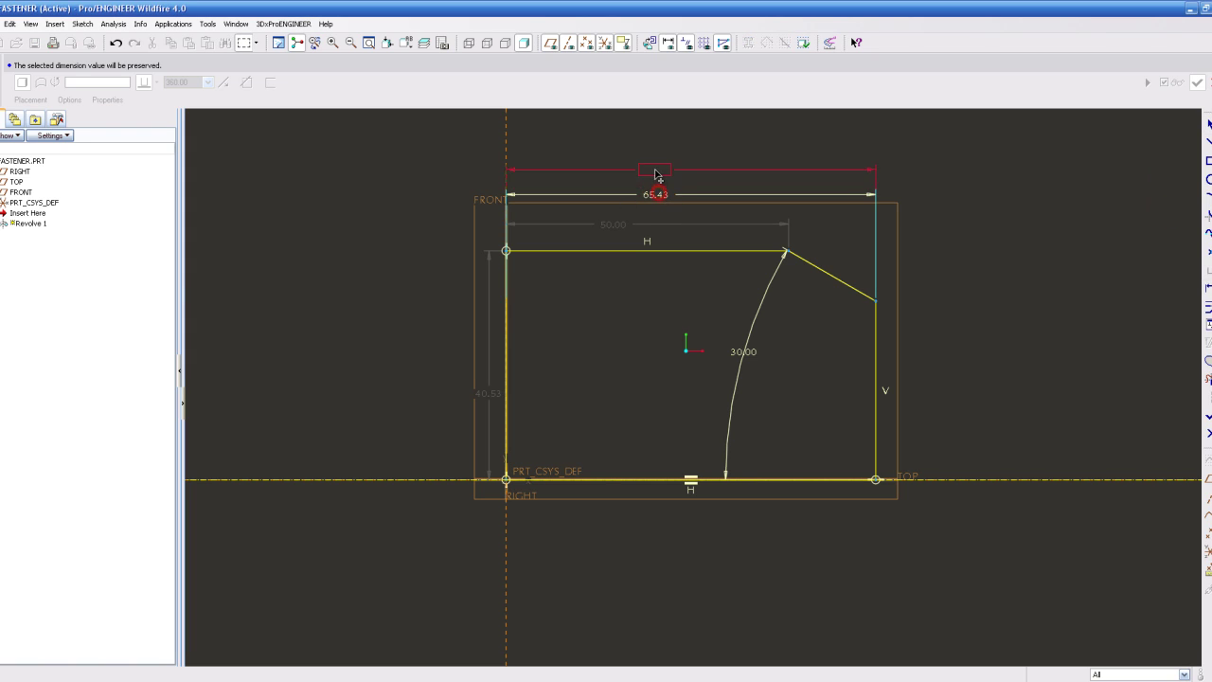
{"action": "left_click_drag", "start_coordinate": [656, 171], "coordinate": [660, 172]}
Try to set the profile's overall length to 50 mm while the chamfer is still long.
{"action": "double_click", "coordinate": [660, 172]}
{"action": "type", "text": "50"}
{"action": "key", "text": "Return"}
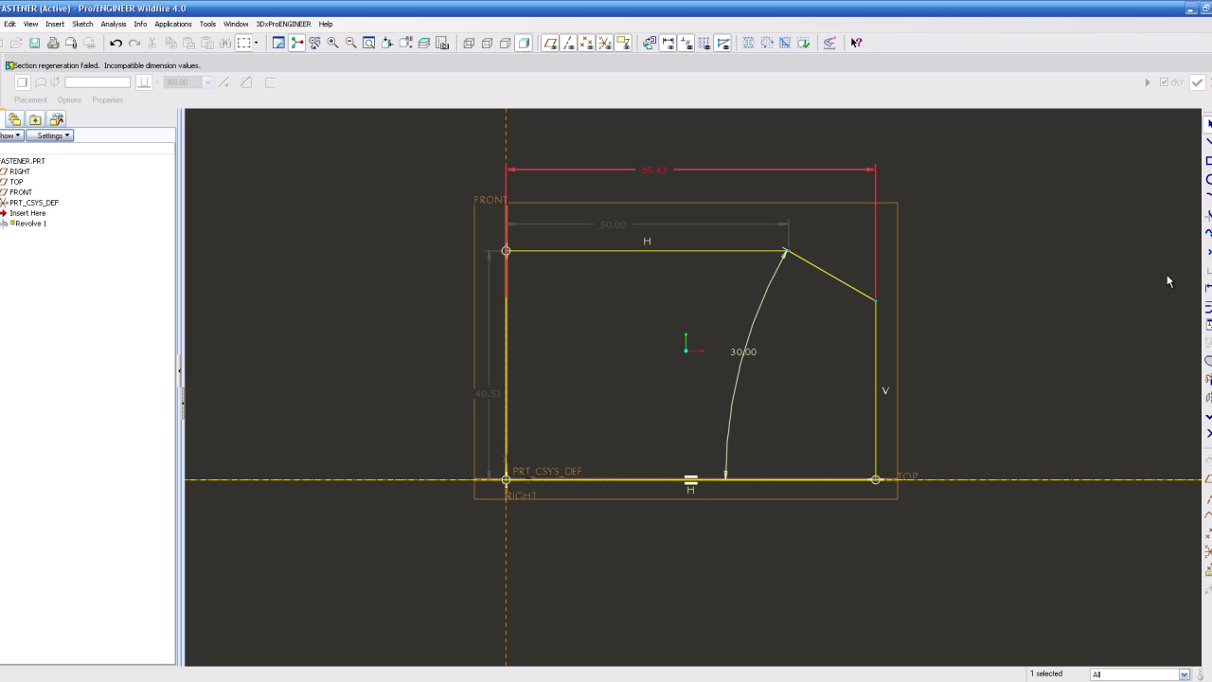
Dimension the chamfer's horizontal length from its upper vertex to the vertical end edge and set it to 1 mm.
{"action": "left_click", "coordinate": [1208, 287]}
{"action": "left_click", "coordinate": [877, 320]}
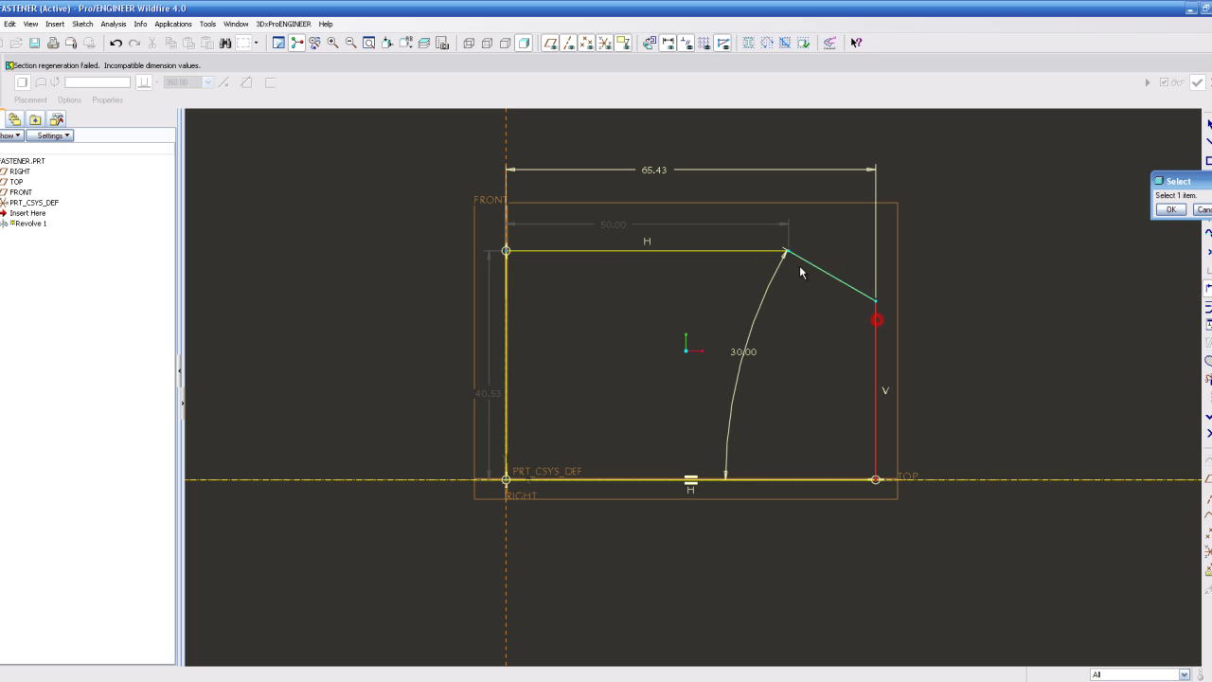
{"action": "left_click", "coordinate": [788, 253]}
{"action": "middle_click", "coordinate": [824, 227]}
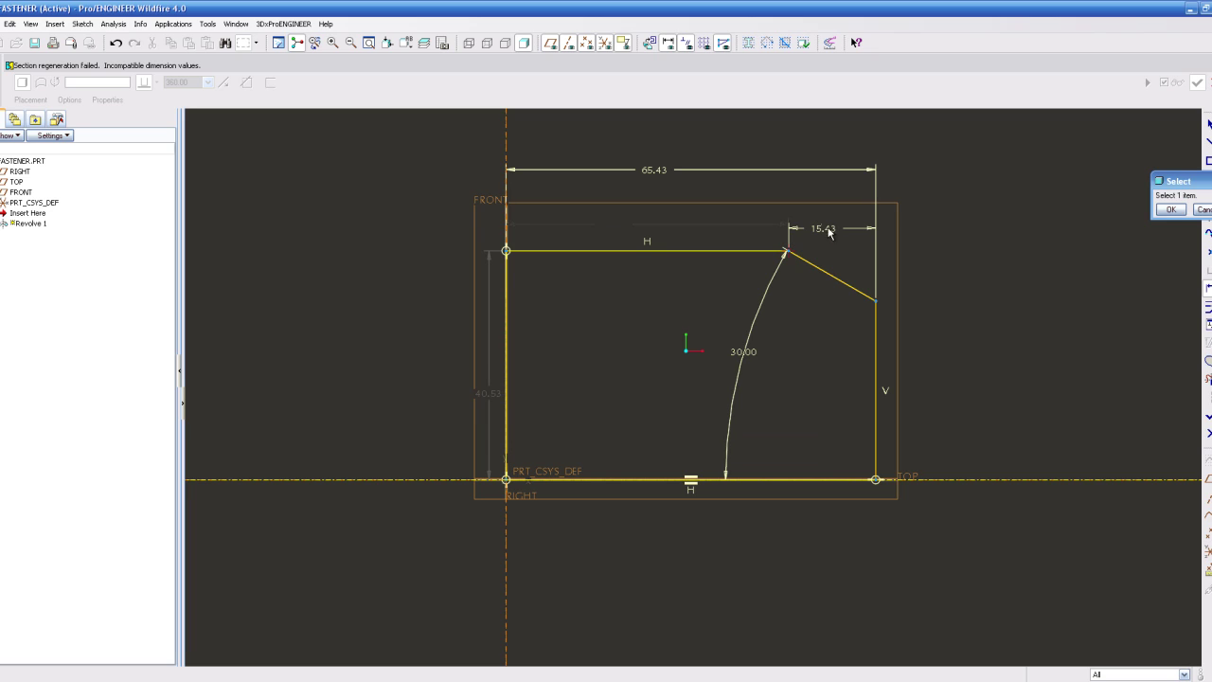
{"action": "left_click", "coordinate": [1173, 214]}
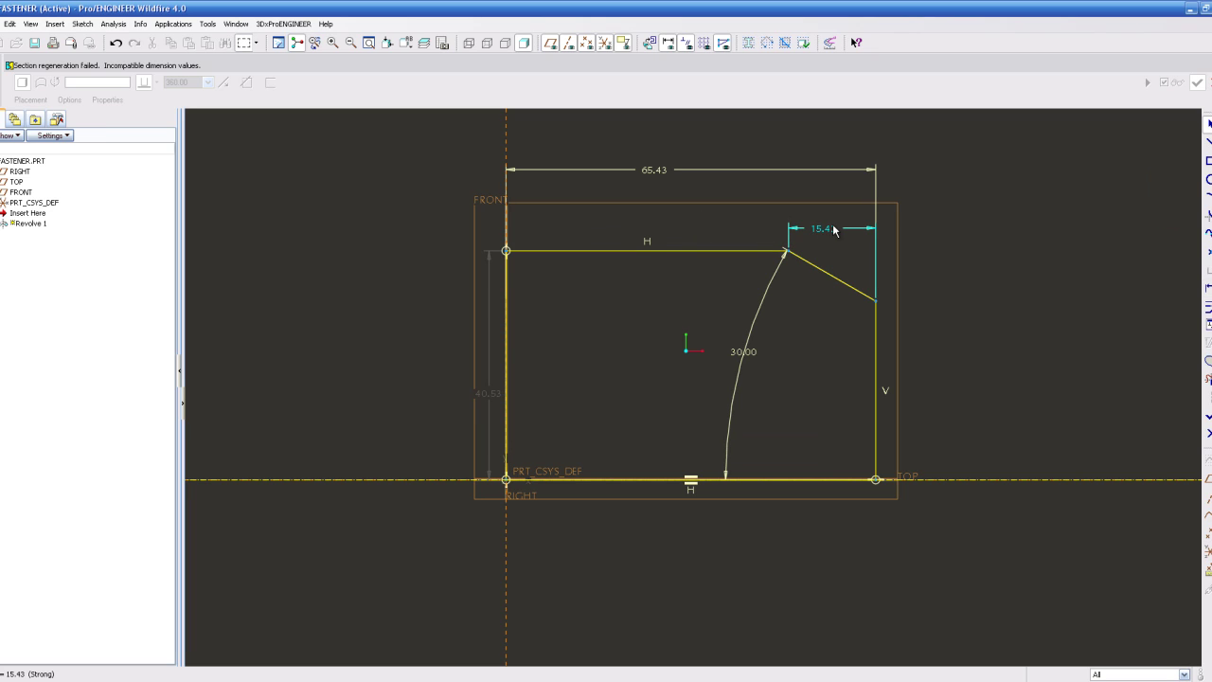
{"action": "double_click", "coordinate": [829, 228]}
{"action": "type", "text": "1"}
{"action": "key", "text": "Return"}
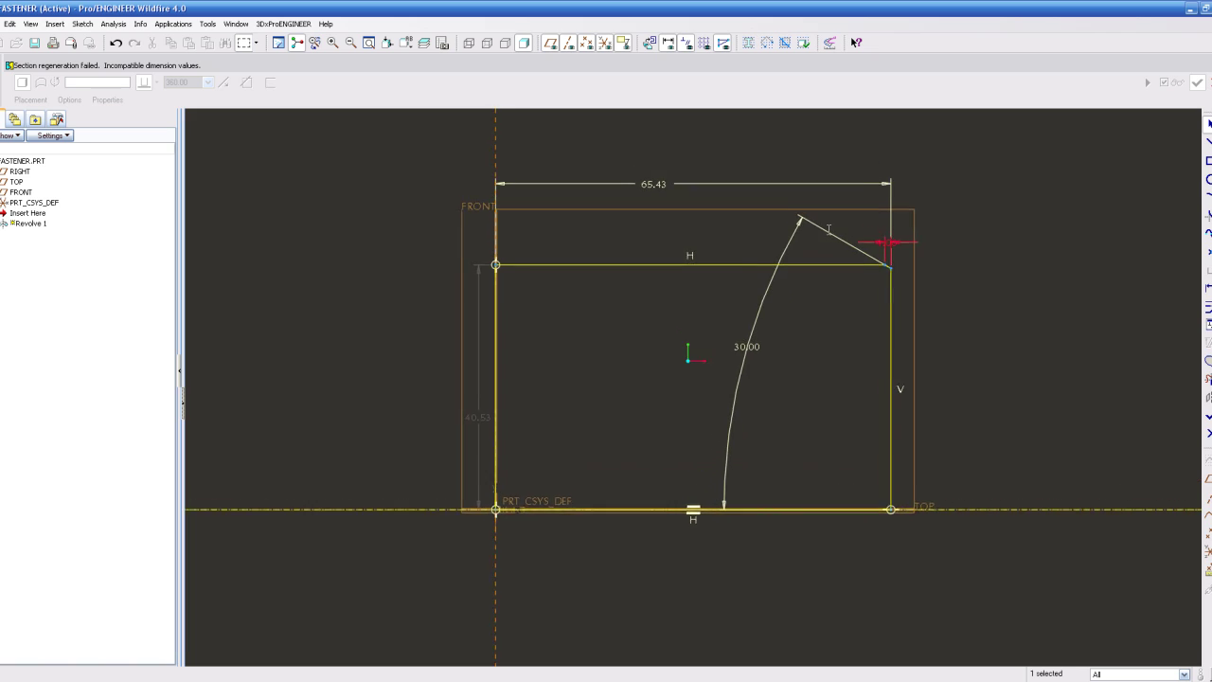
Set the profile's overall length to 50 mm.
{"action": "double_click", "coordinate": [663, 195]}
{"action": "type", "text": "50"}
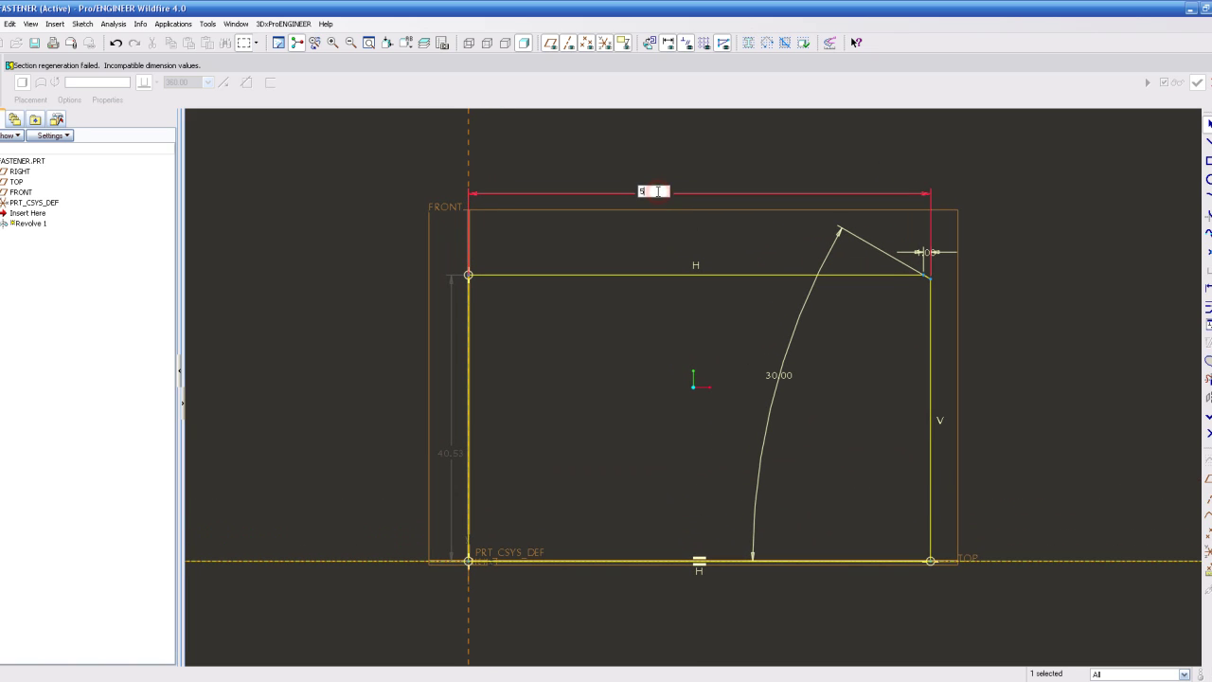
{"action": "key", "text": "Return"}
{"action": "left_click", "coordinate": [1052, 363]}
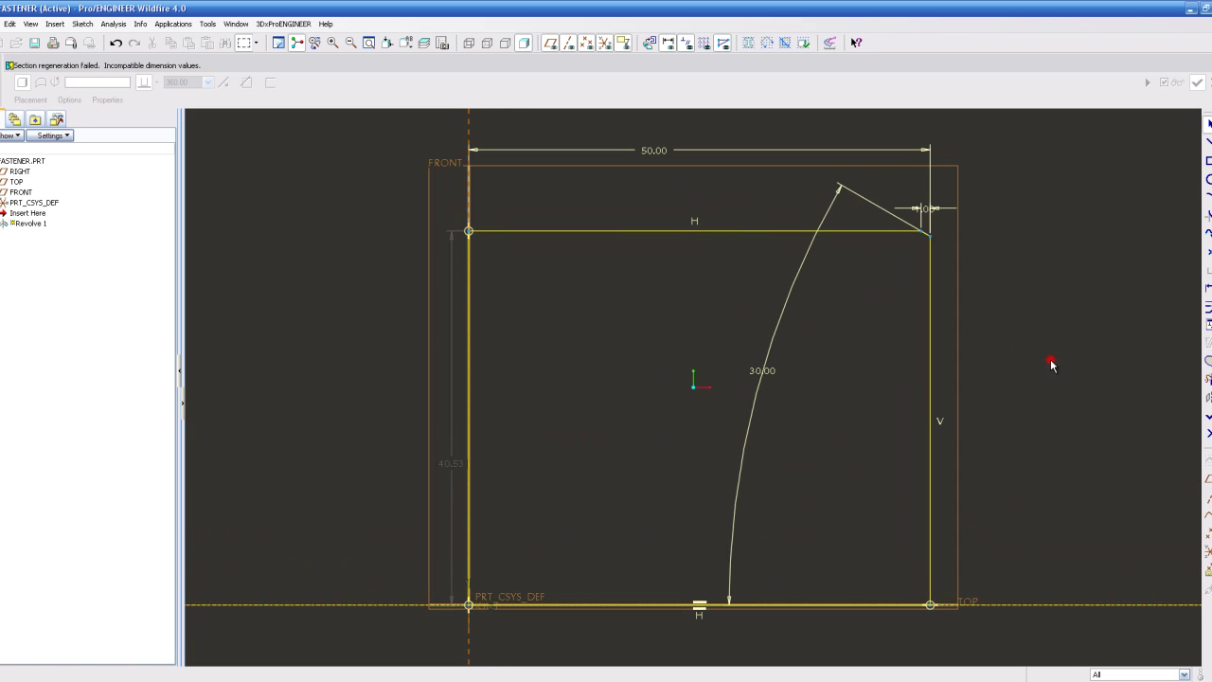
{"action": "left_click", "coordinate": [1207, 290]}
{"action": "left_click", "coordinate": [850, 231]}
{"action": "left_click", "coordinate": [850, 232]}
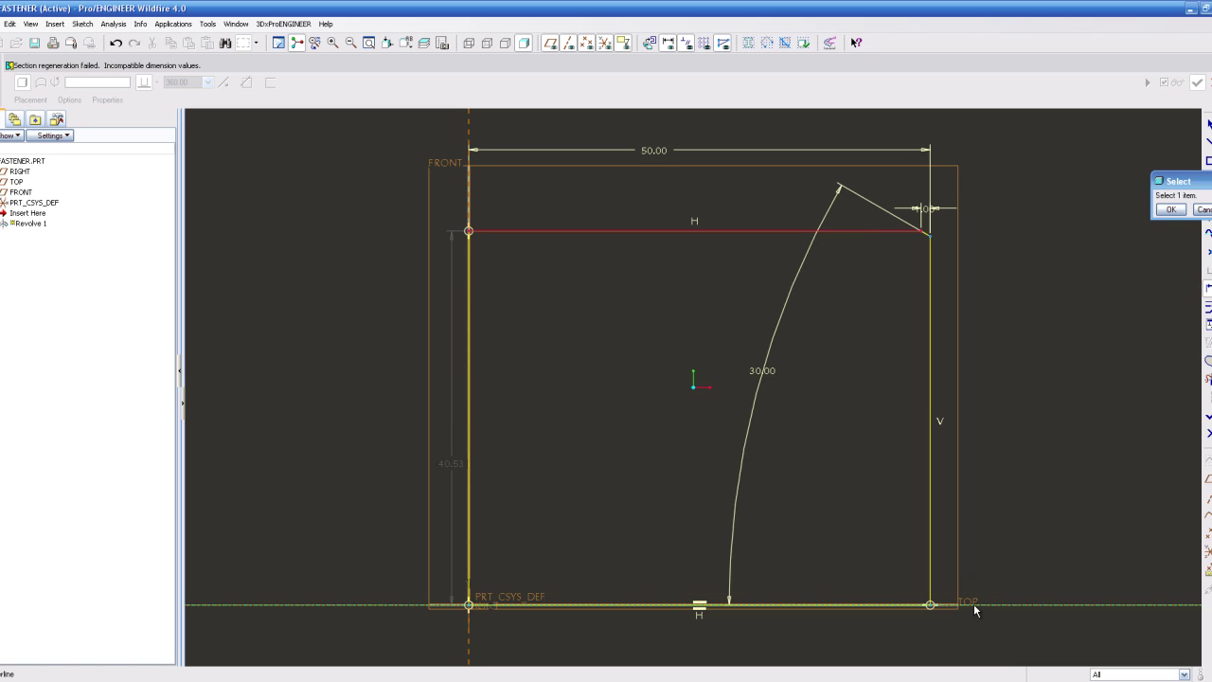
{"action": "left_click", "coordinate": [1204, 210]}
{"action": "left_click", "coordinate": [1085, 309]}
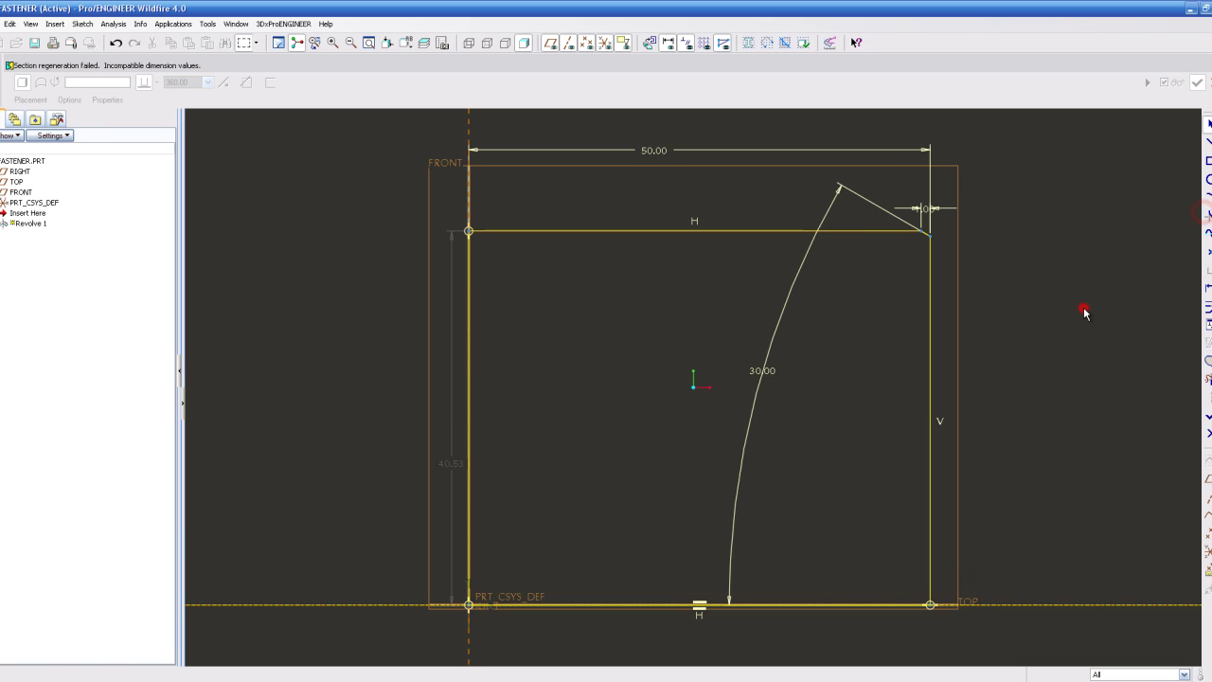
Shift the profile's weak height dimension farther outward from the vertical reference.
{"action": "scroll", "coordinate": [668, 308], "scroll_direction": "up", "scroll_amount": 2}
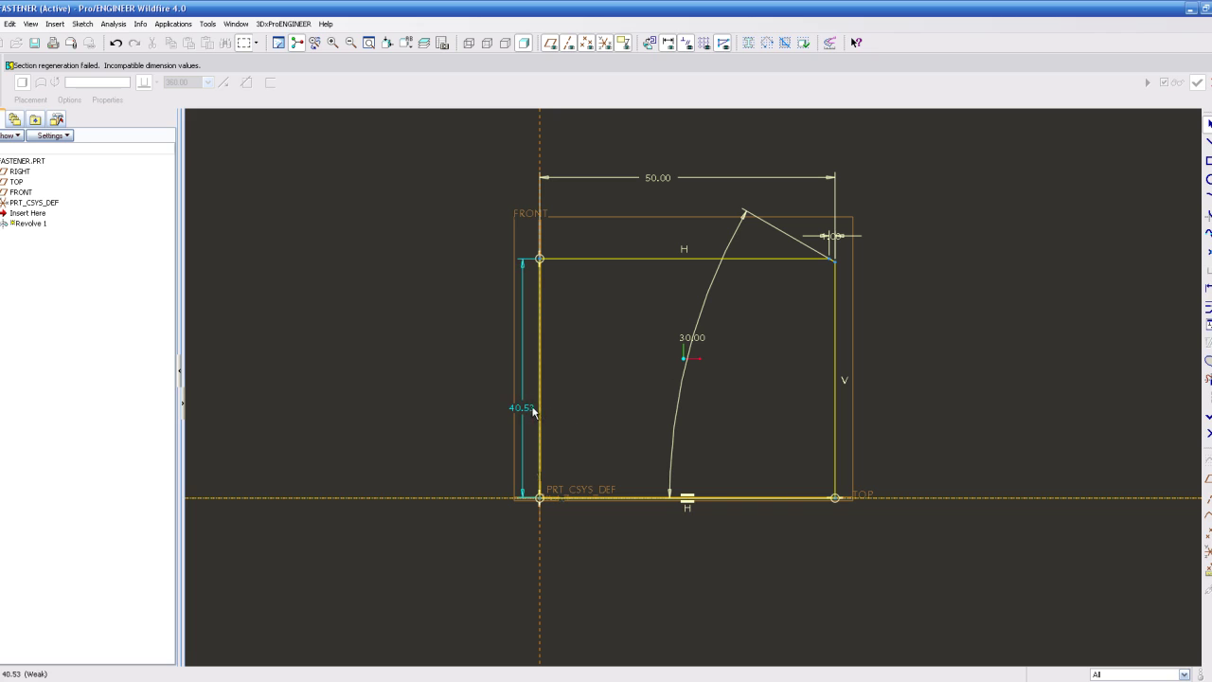
{"action": "left_click_drag", "start_coordinate": [520, 408], "coordinate": [442, 387]}
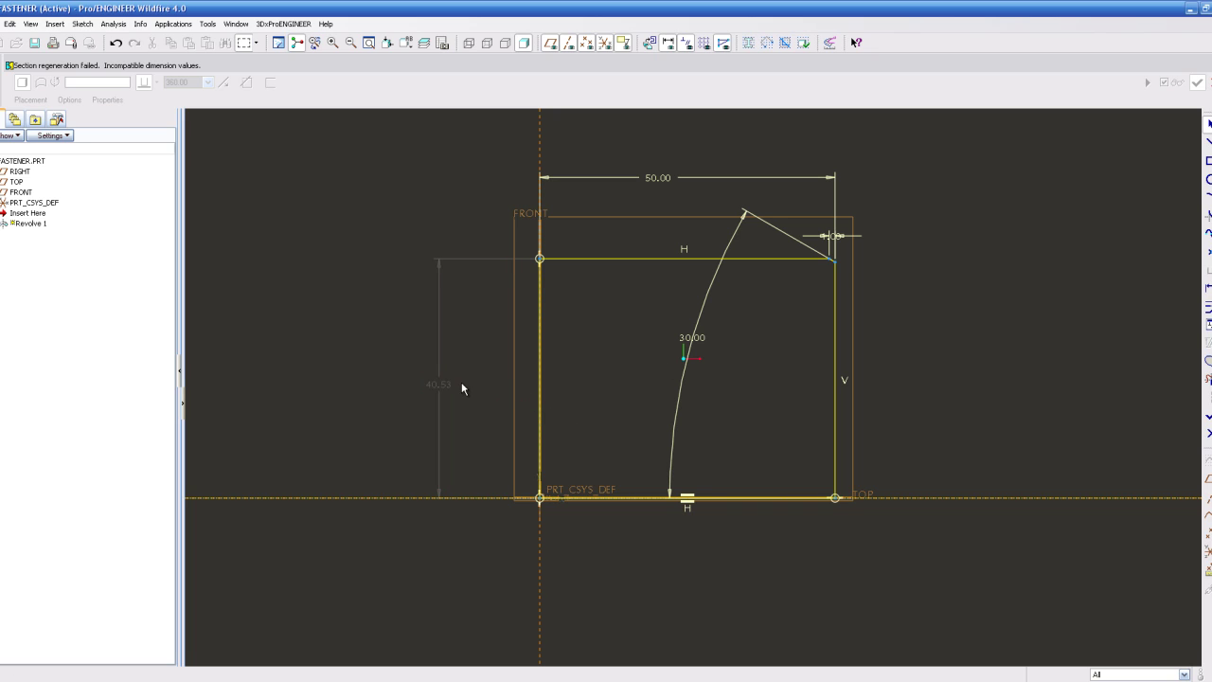
{"action": "scroll", "coordinate": [987, 375], "scroll_direction": "up", "scroll_amount": 1}
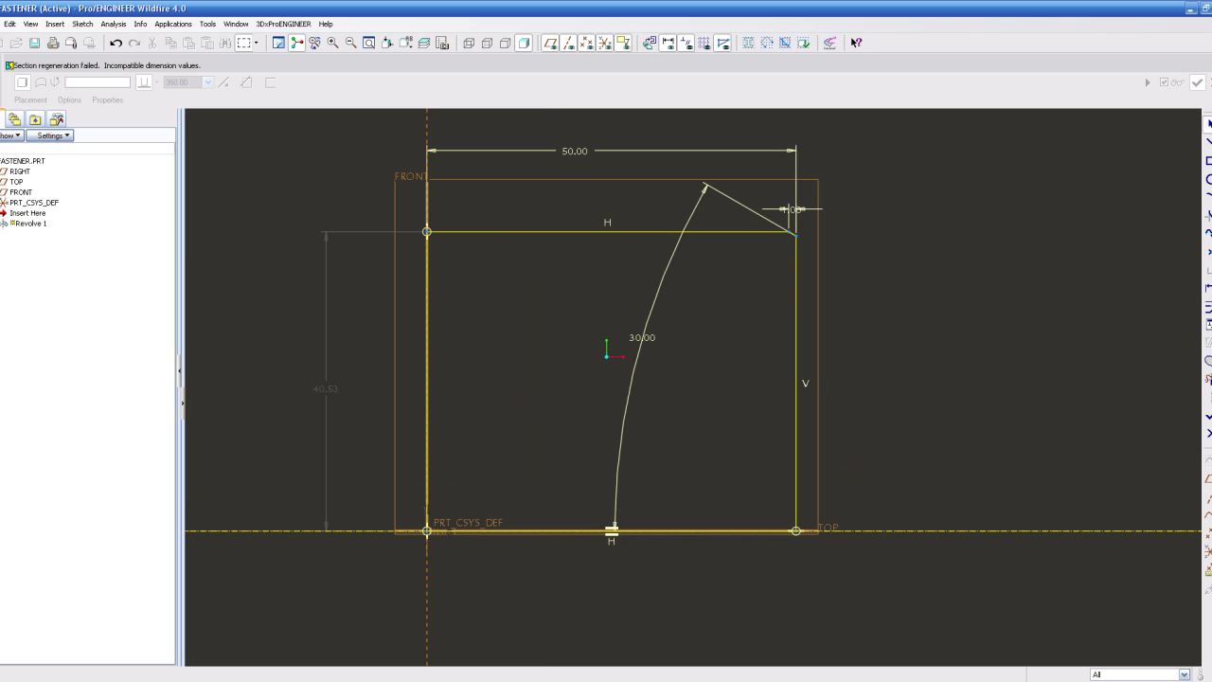
Add a diameter dimension for the upper edge about the horizontal centreline and set it to 6 mm.
{"action": "left_click", "coordinate": [1201, 286]}
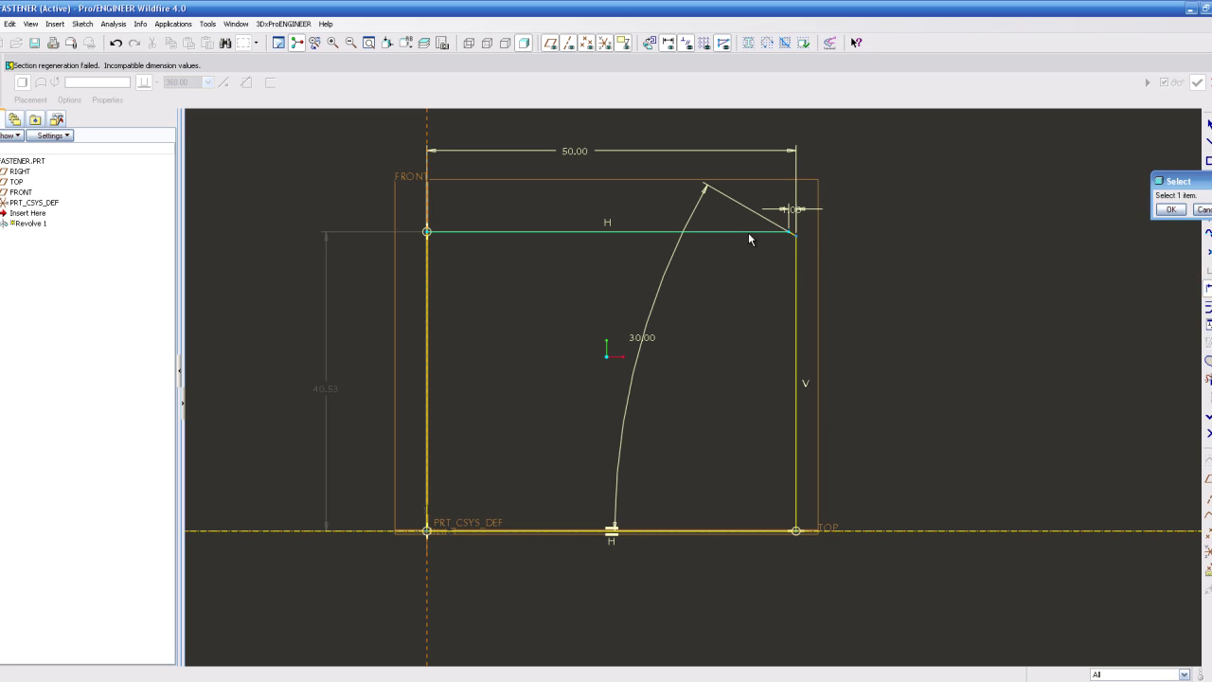
{"action": "left_click", "coordinate": [748, 232]}
{"action": "left_click", "coordinate": [863, 533]}
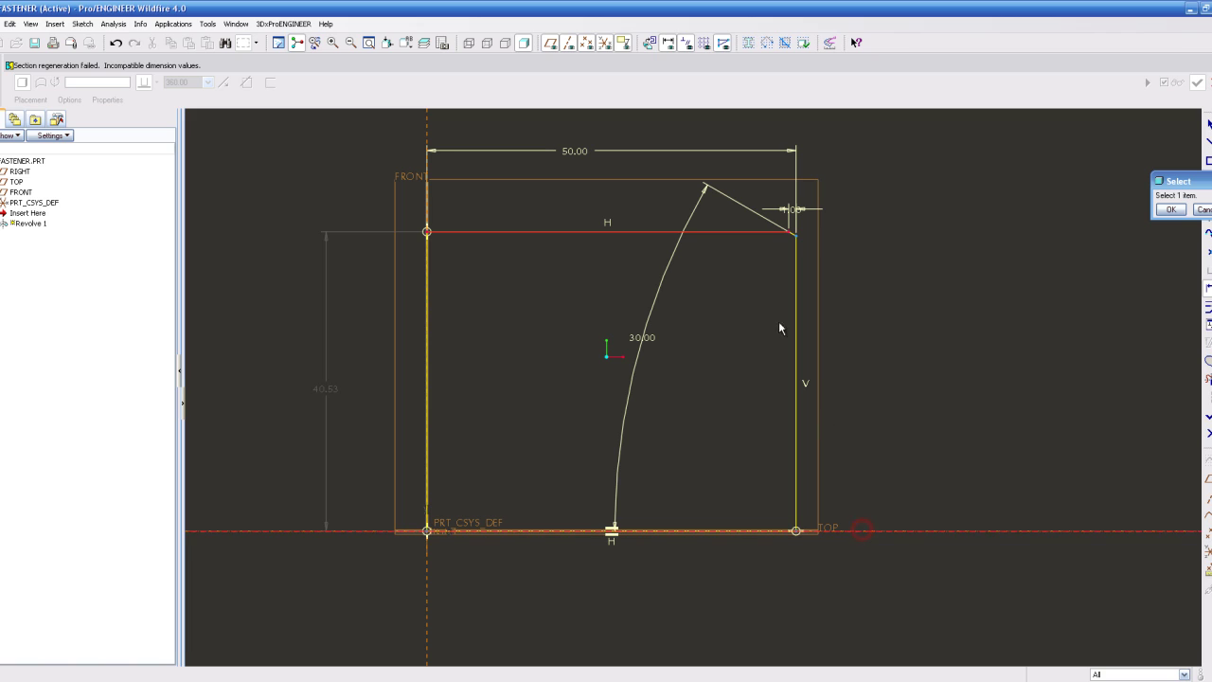
{"action": "left_click", "coordinate": [743, 232]}
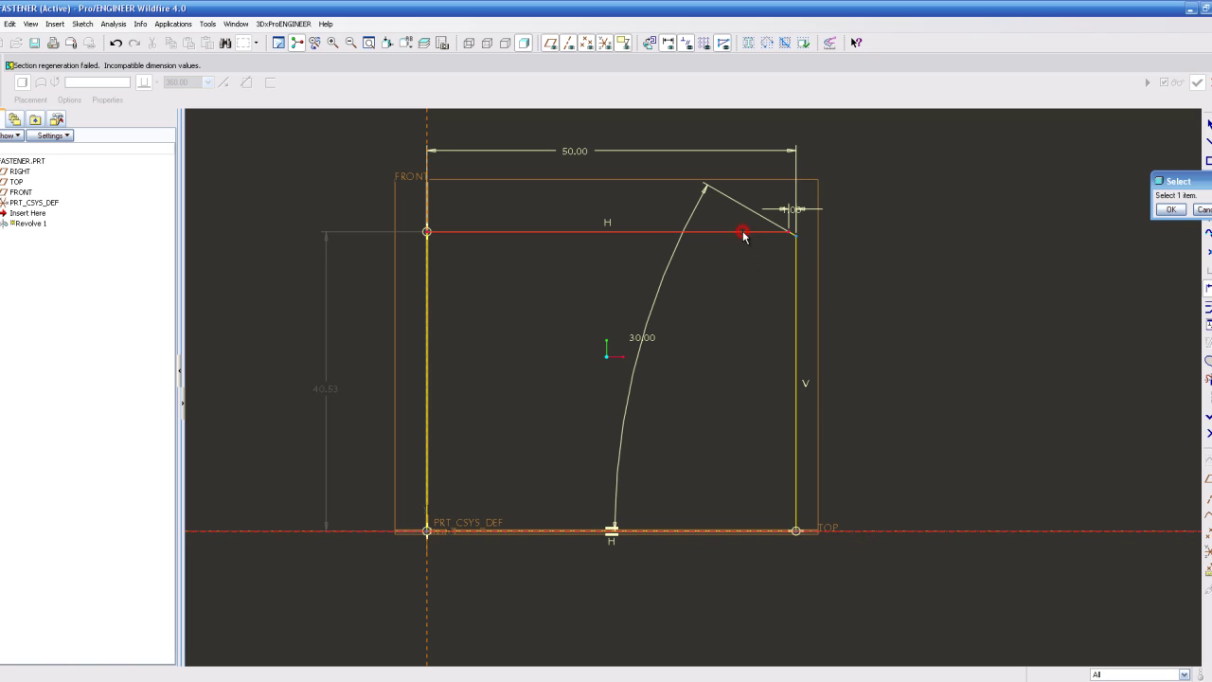
{"action": "middle_click", "coordinate": [852, 305]}
{"action": "left_click", "coordinate": [1175, 207]}
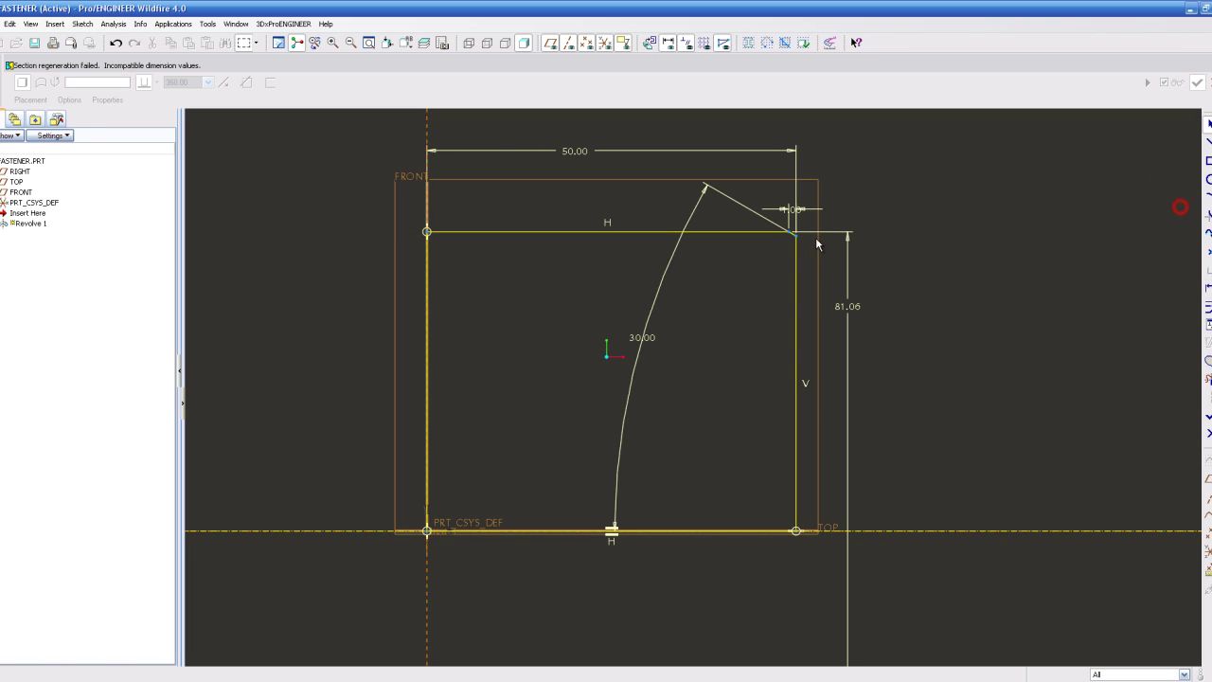
{"action": "scroll", "coordinate": [816, 239], "scroll_direction": "up", "scroll_amount": 2}
{"action": "left_click_drag", "start_coordinate": [893, 245], "coordinate": [929, 310]}
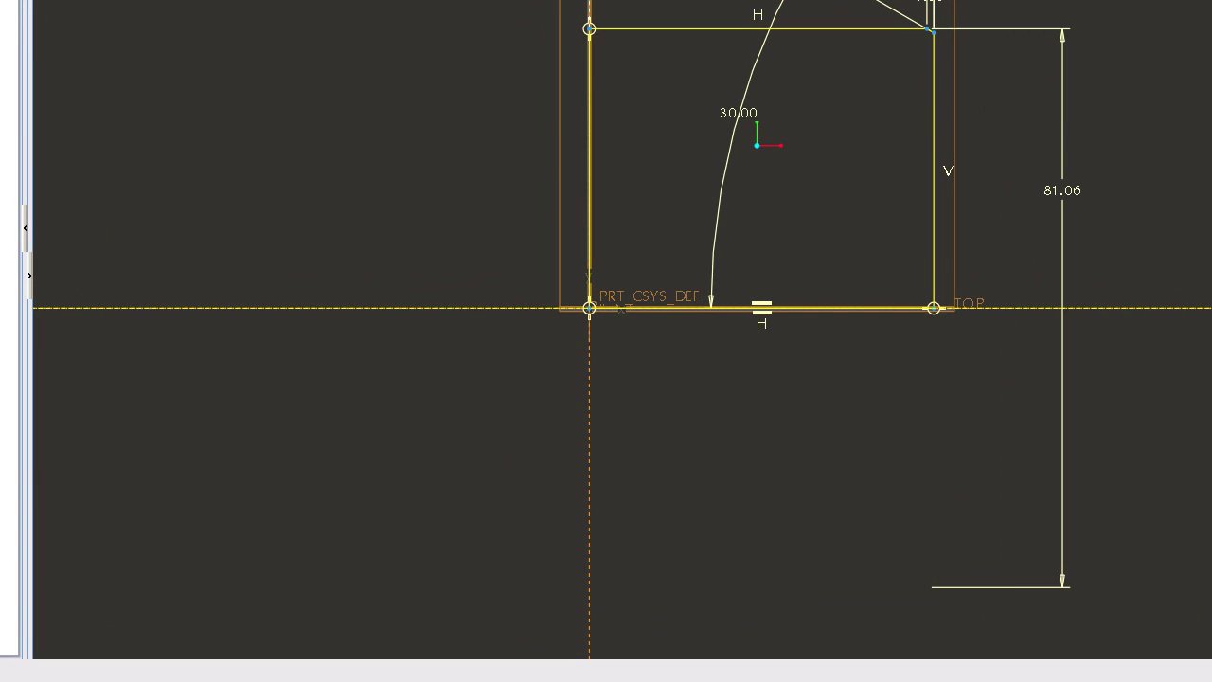
{"action": "double_click", "coordinate": [931, 308]}
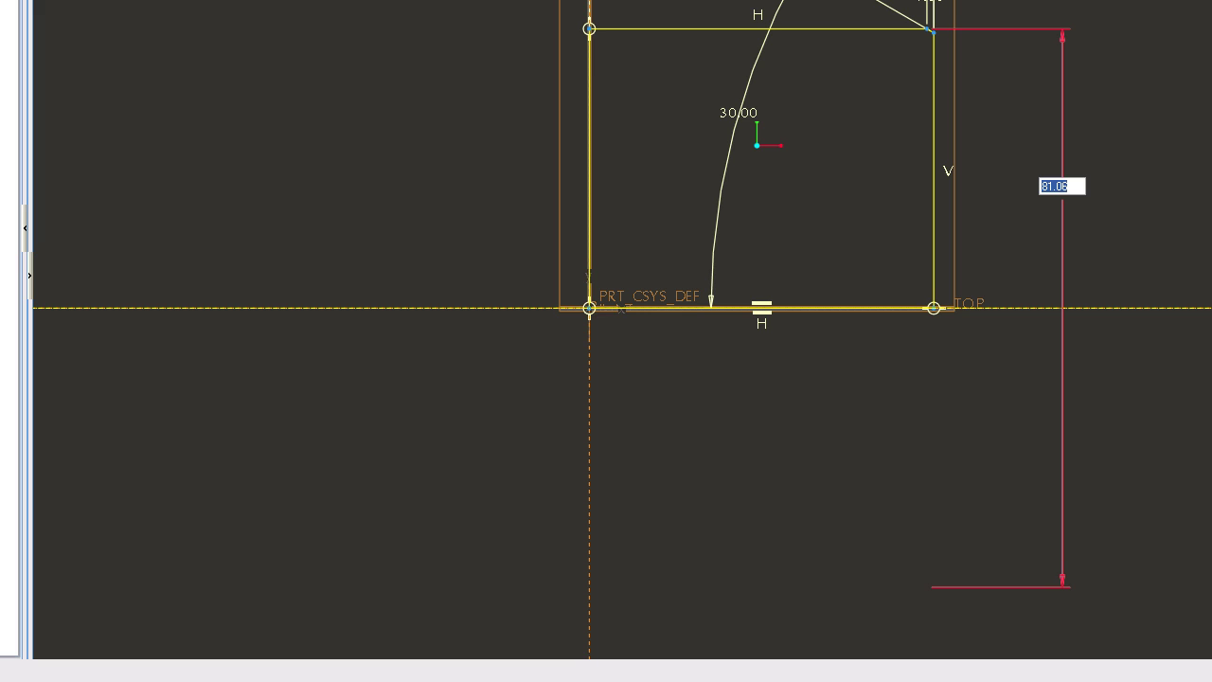
{"action": "type", "text": "6"}
{"action": "key", "text": "Return"}
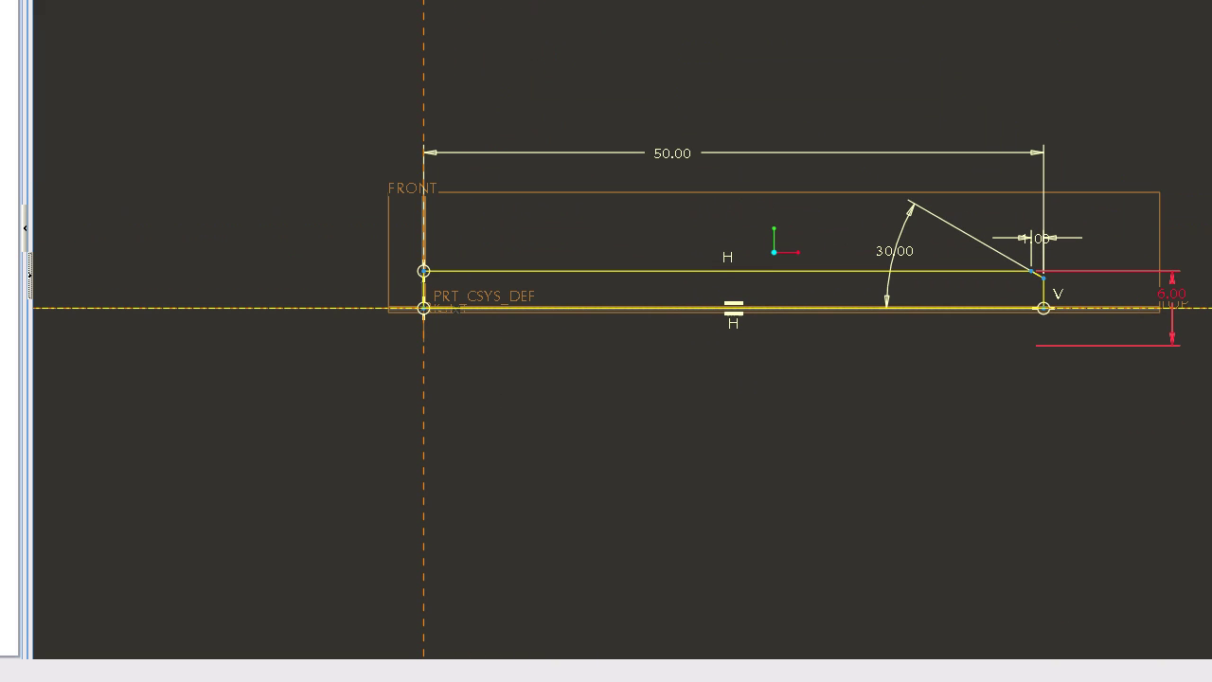
Set the profile's overall length to 20 mm.
{"action": "double_click", "coordinate": [674, 152]}
{"action": "type", "text": "20"}
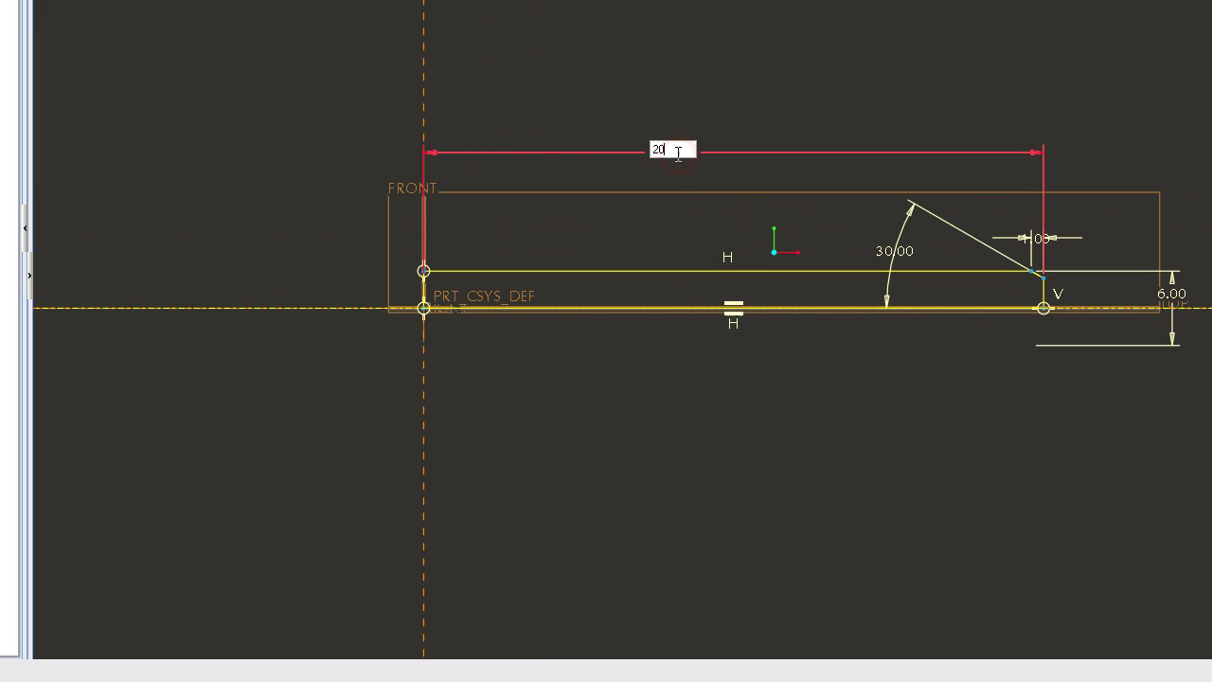
{"action": "key", "text": "Return"}
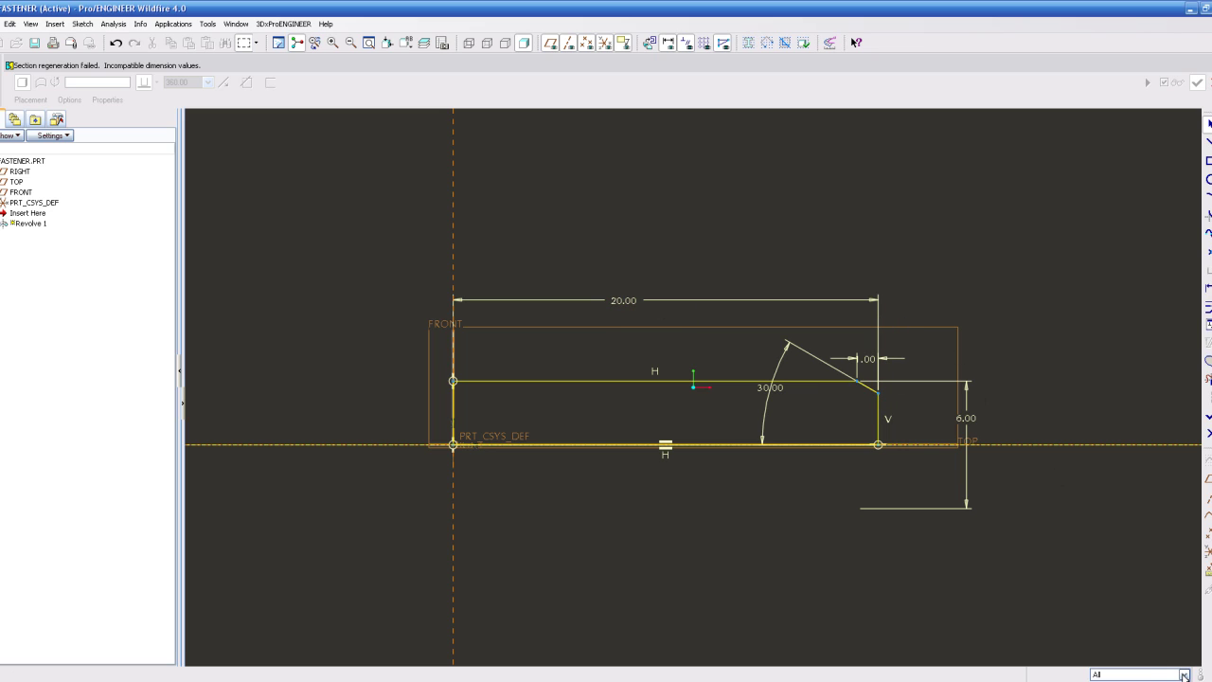
Lock all four dimensions of the revolve profile, limiting the selection to dimensions, and restore the selection filter to All.
{"action": "left_click", "coordinate": [1184, 674]}
{"action": "left_click", "coordinate": [1167, 658]}
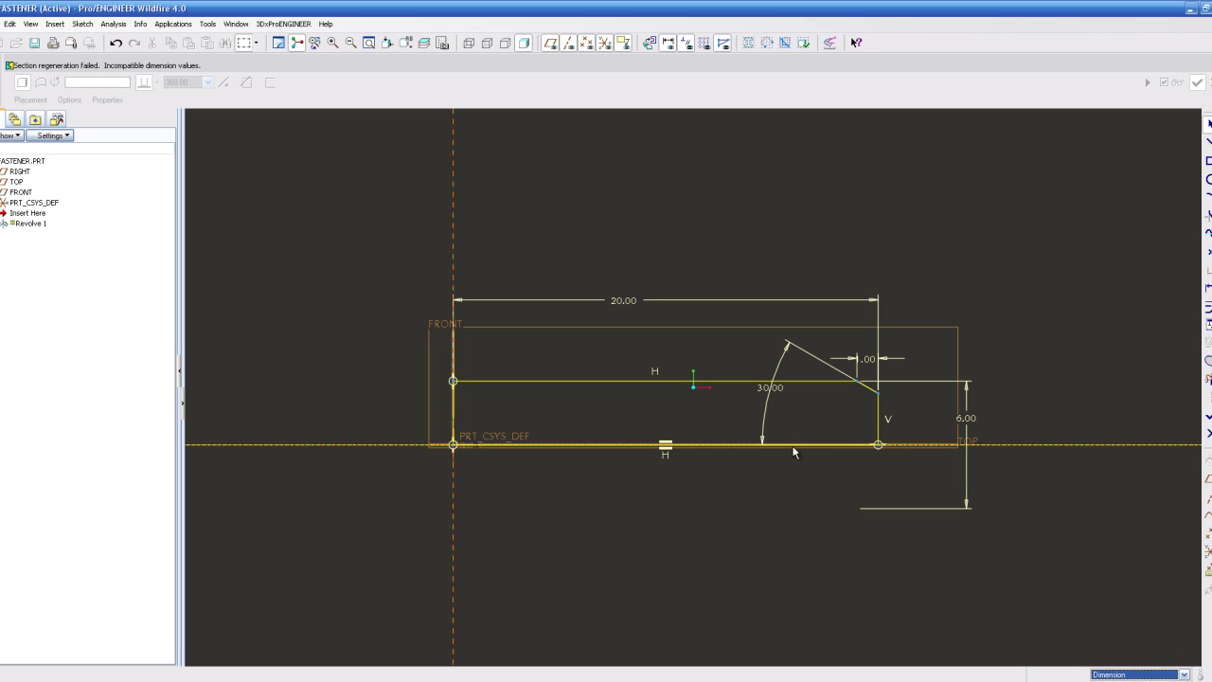
{"action": "left_click_drag", "start_coordinate": [400, 246], "coordinate": [1075, 600]}
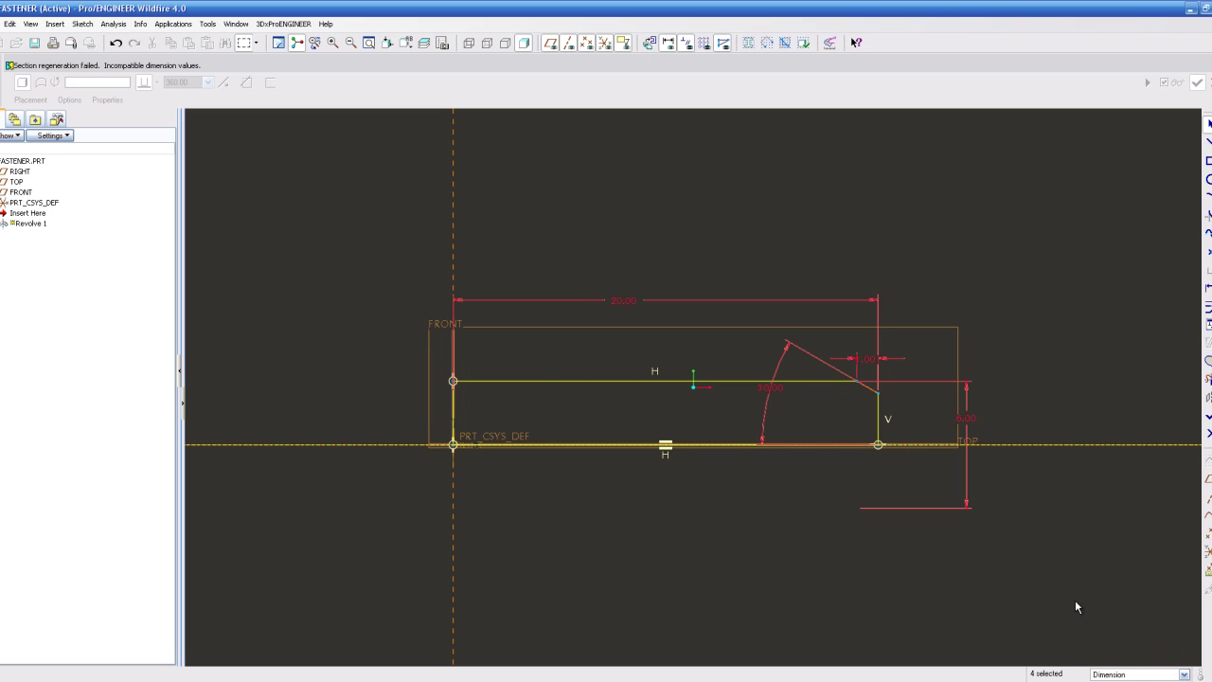
{"action": "right_click", "coordinate": [625, 299]}
{"action": "left_click", "coordinate": [650, 381]}
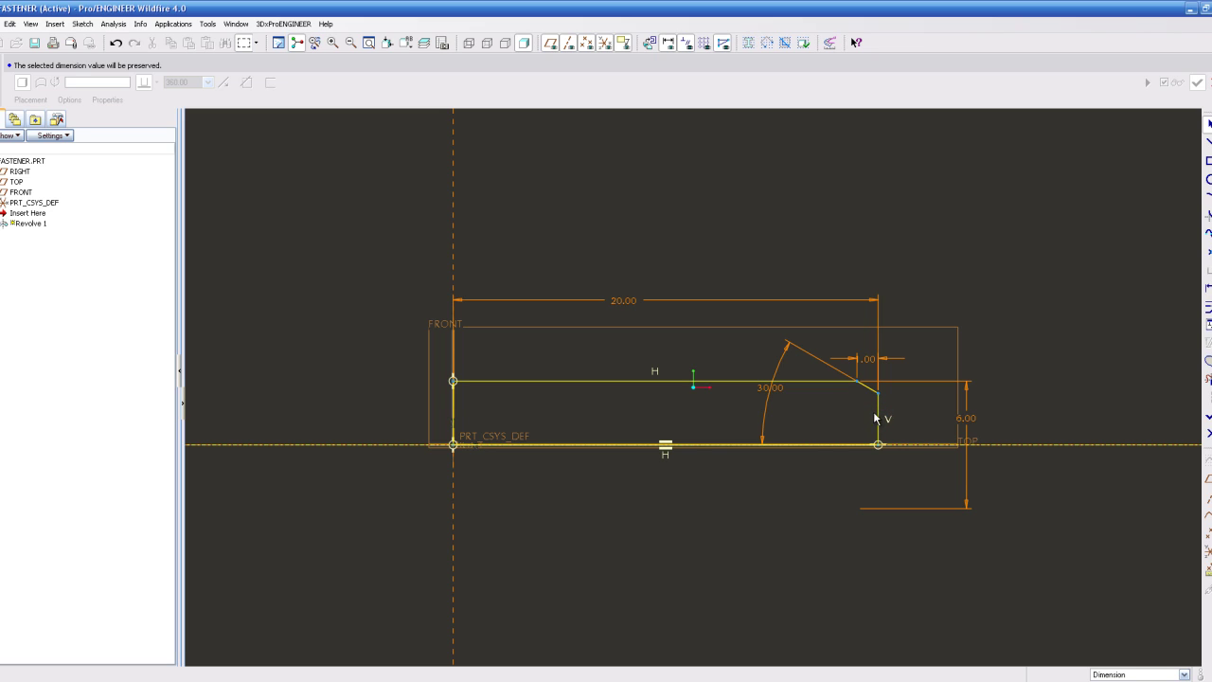
{"action": "left_click", "coordinate": [1184, 675]}
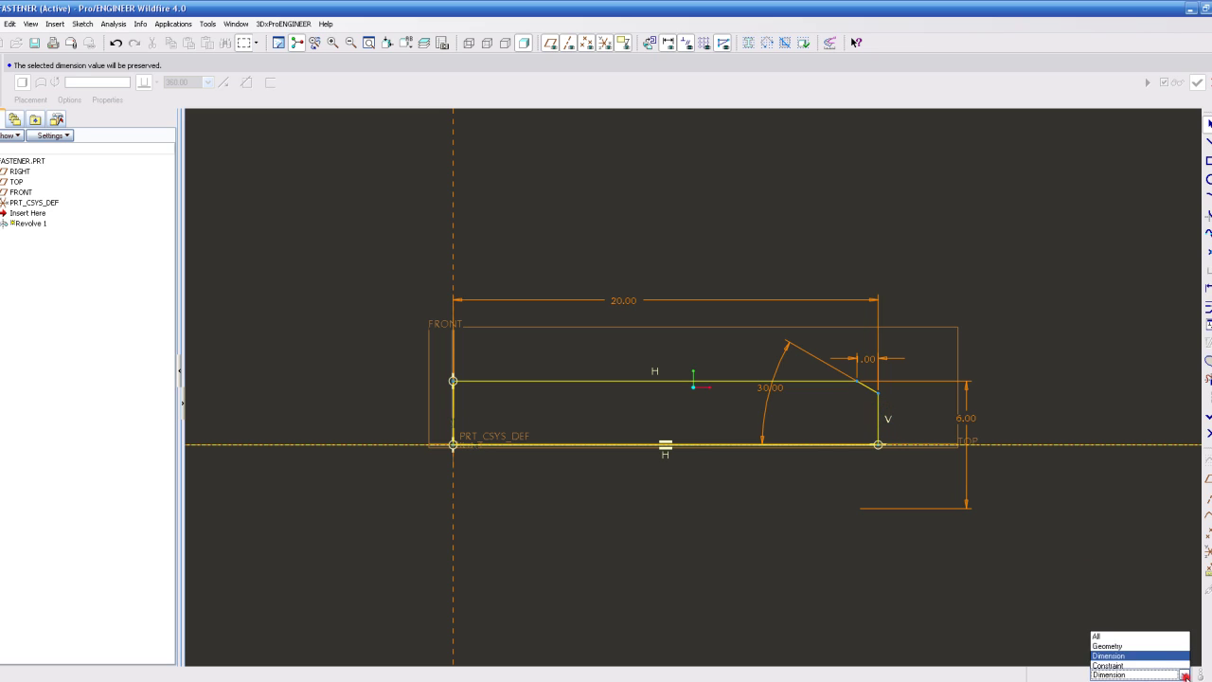
{"action": "left_click", "coordinate": [1103, 635]}
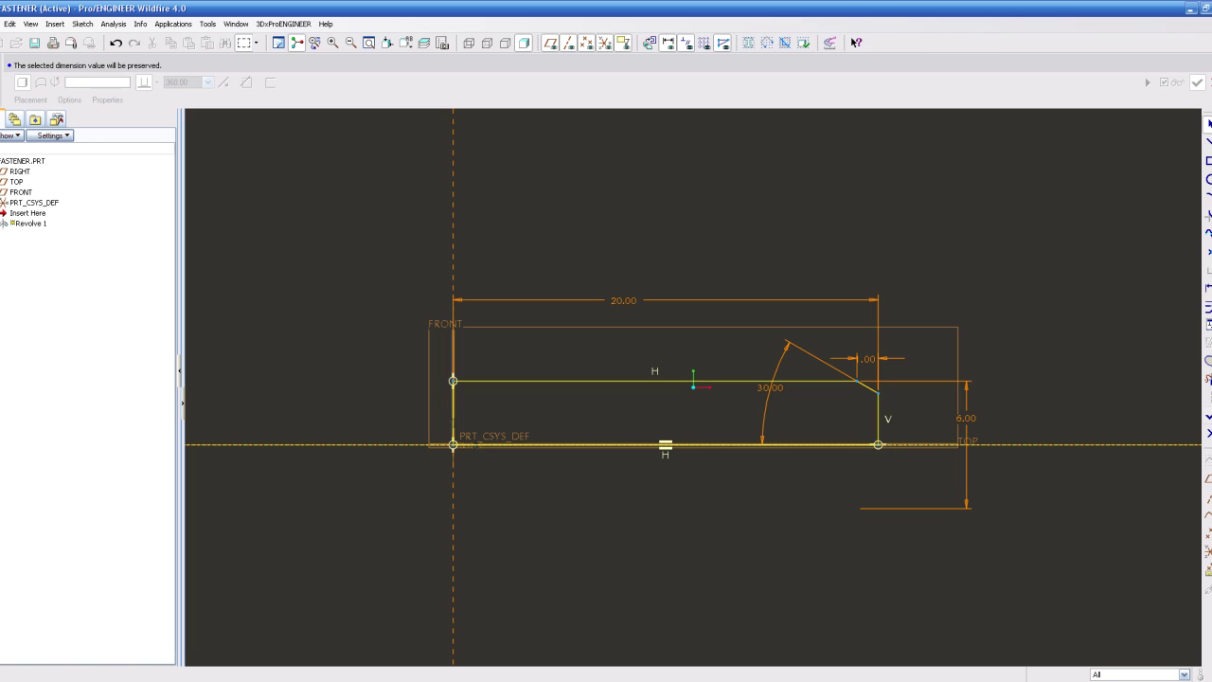
Finish the profile sketch and complete the 360° revolve, viewing the solid shank at an angle.
{"action": "left_click", "coordinate": [1207, 416]}
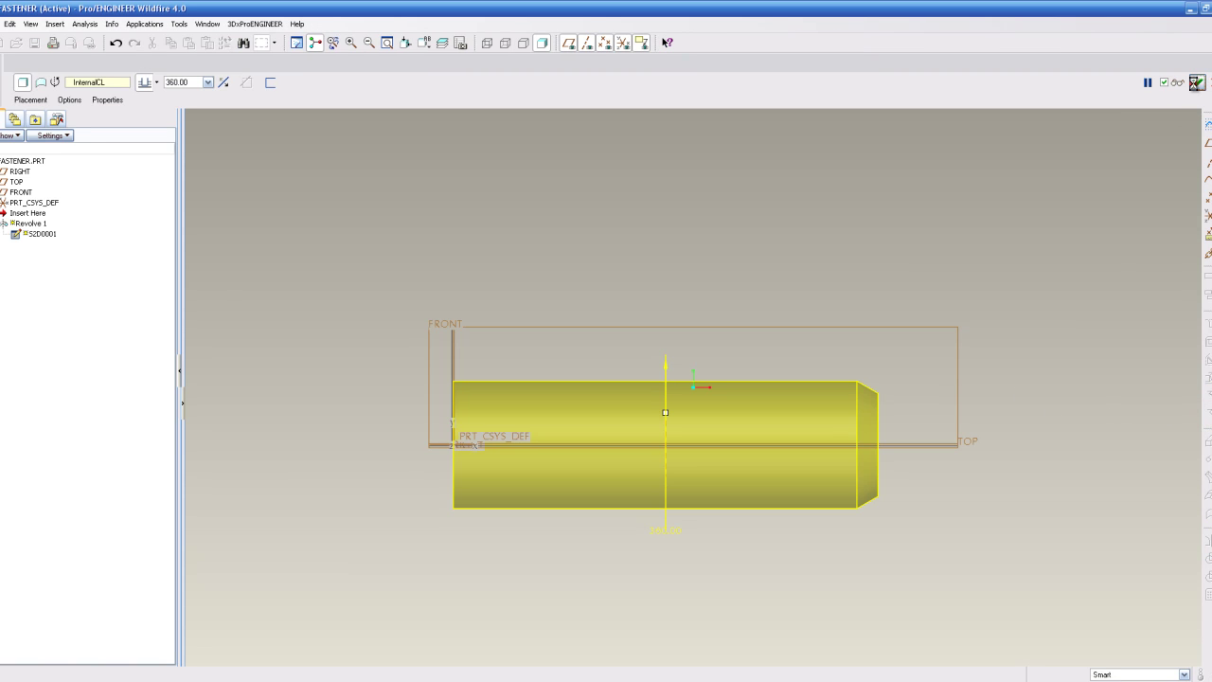
{"action": "left_click", "coordinate": [1196, 82]}
{"action": "left_click", "coordinate": [1033, 276]}
{"action": "middle_click_drag", "start_coordinate": [974, 267], "coordinate": [898, 355]}
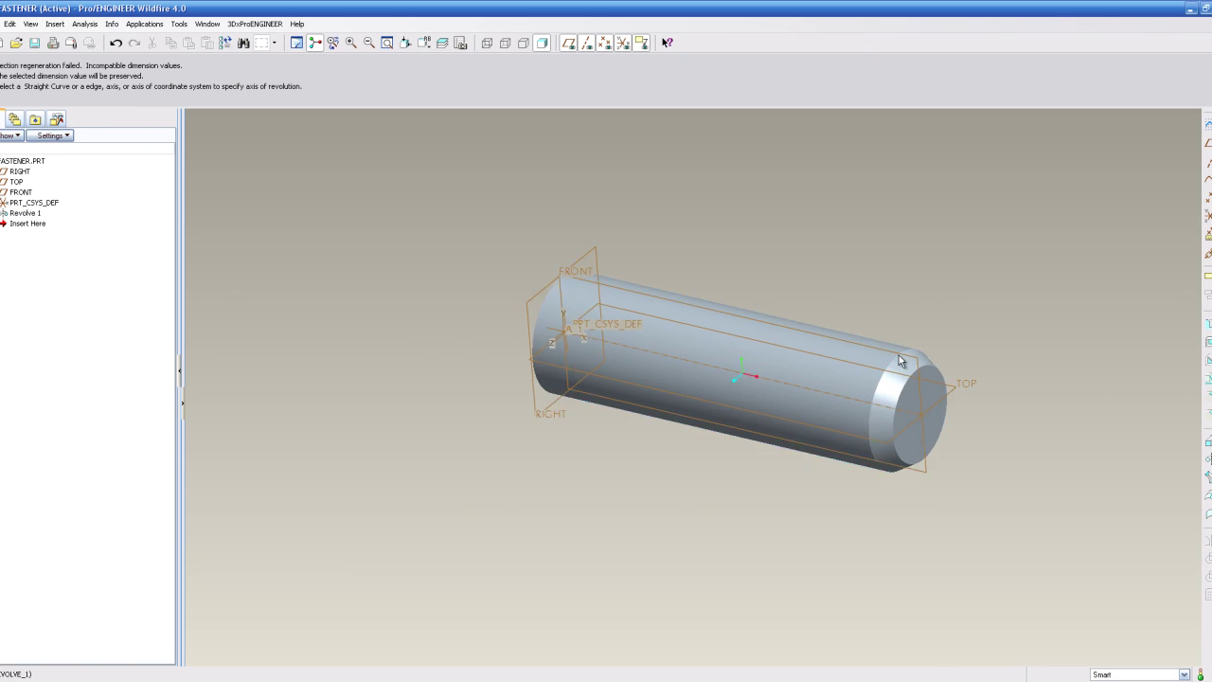
{"action": "middle_click_drag", "start_coordinate": [681, 235], "coordinate": [724, 258], "text": "shift"}
Begin an Extrude and open an internal sketch on the RIGHT plane.
{"action": "left_click", "coordinate": [1207, 443]}
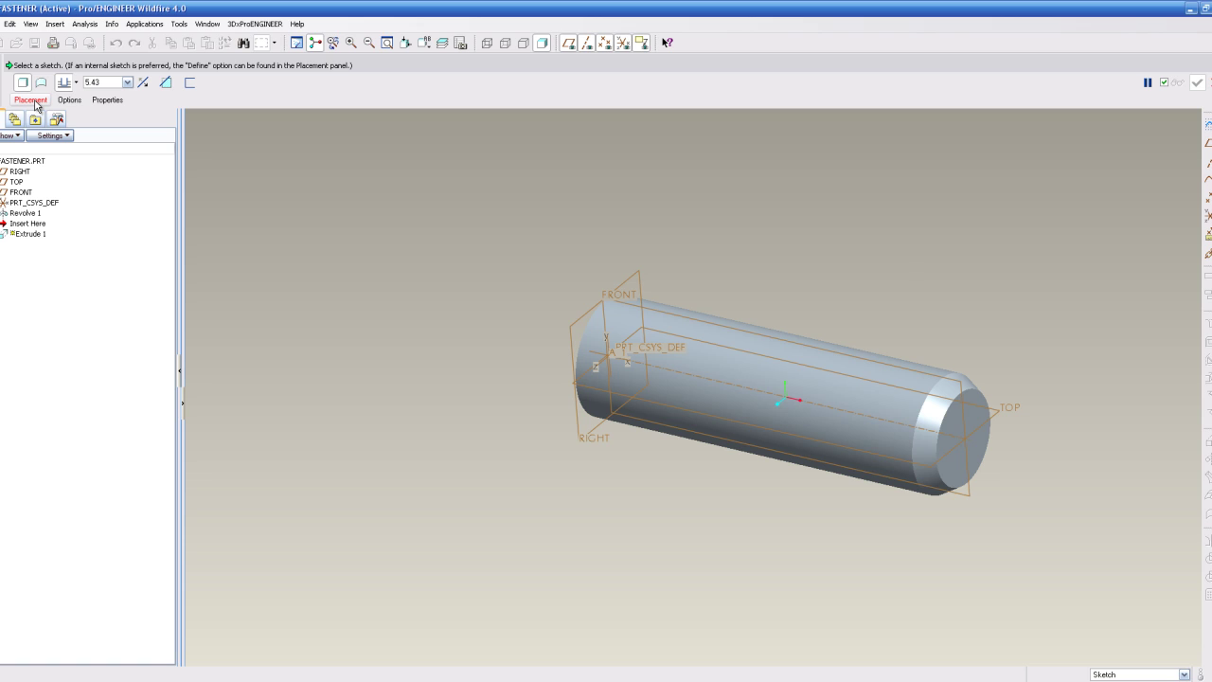
{"action": "left_click", "coordinate": [36, 103]}
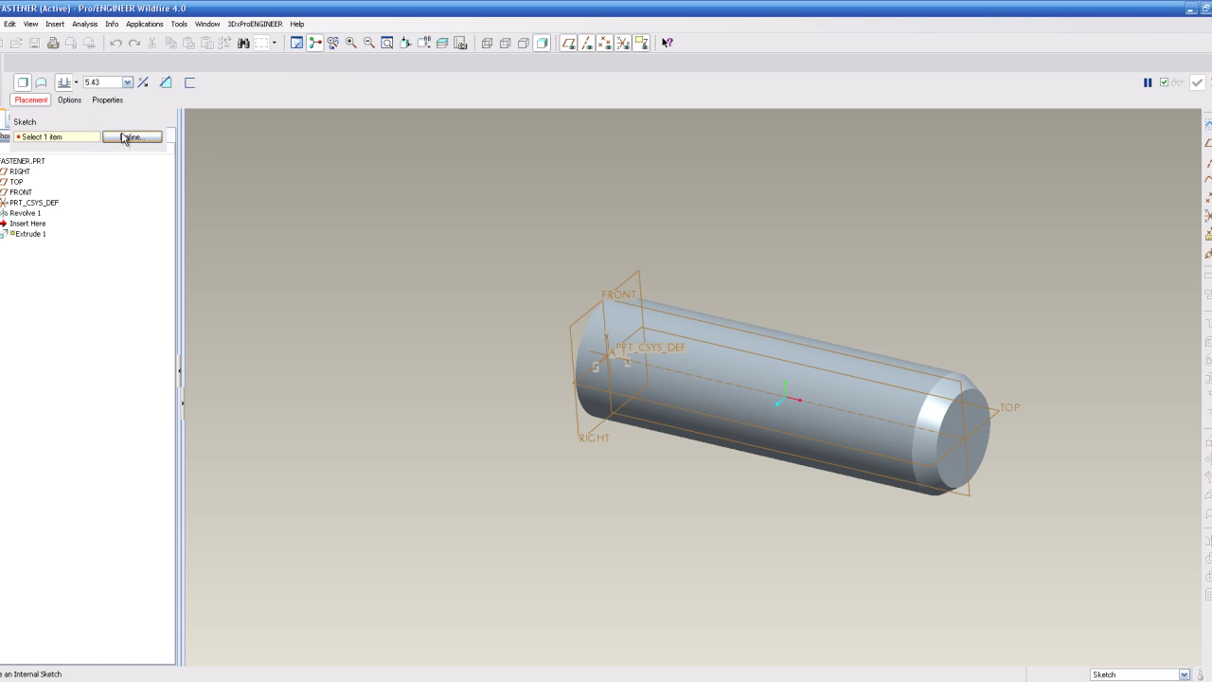
{"action": "left_click", "coordinate": [130, 138]}
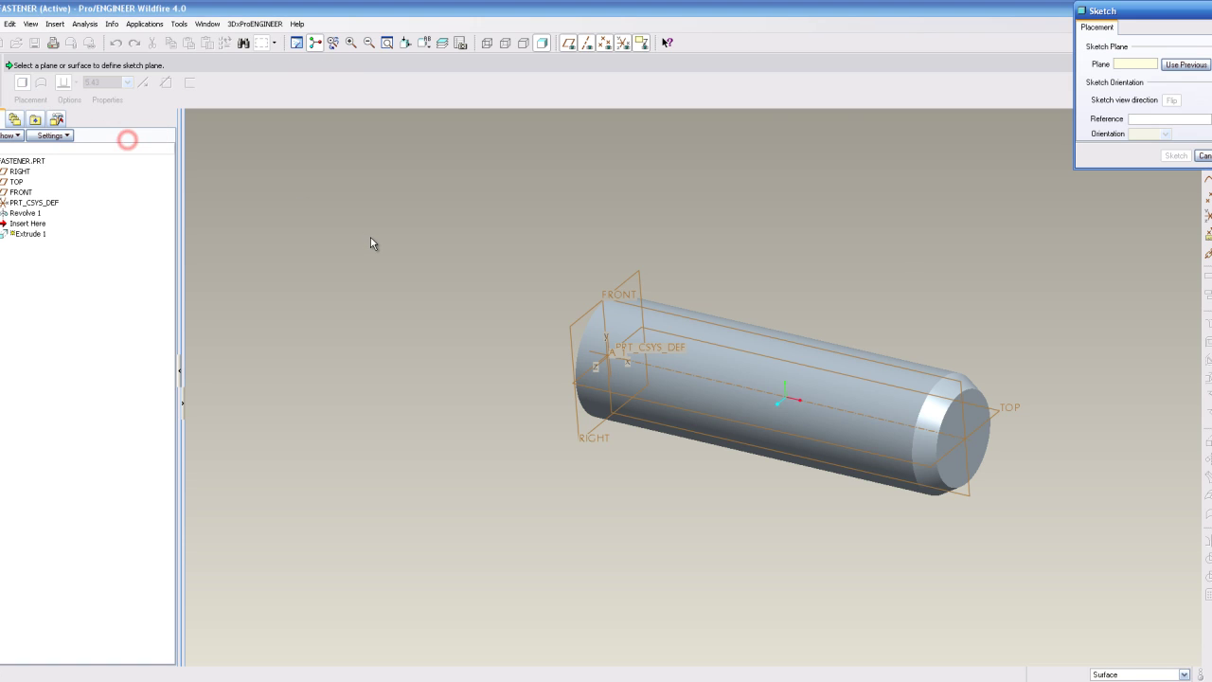
{"action": "left_click", "coordinate": [625, 284]}
{"action": "left_click", "coordinate": [1175, 155]}
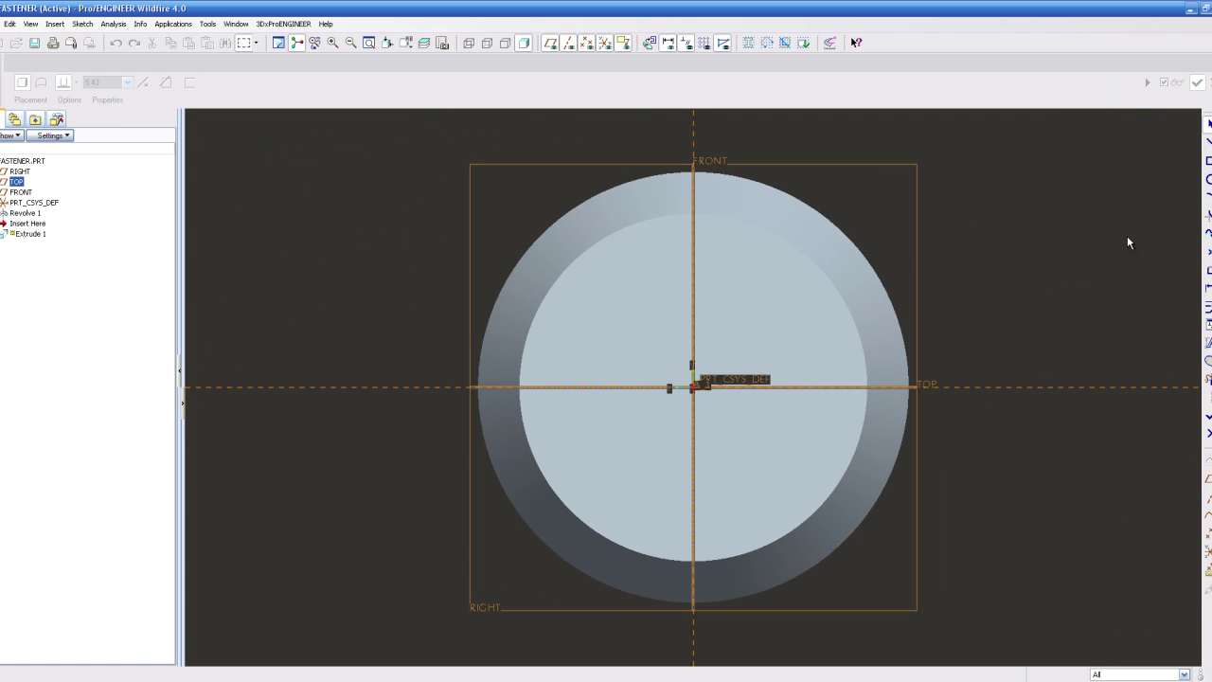
Sketch a circle about 7.1 mm in diameter, centred on the origin and surrounding the shank.
{"action": "left_click", "coordinate": [692, 386]}
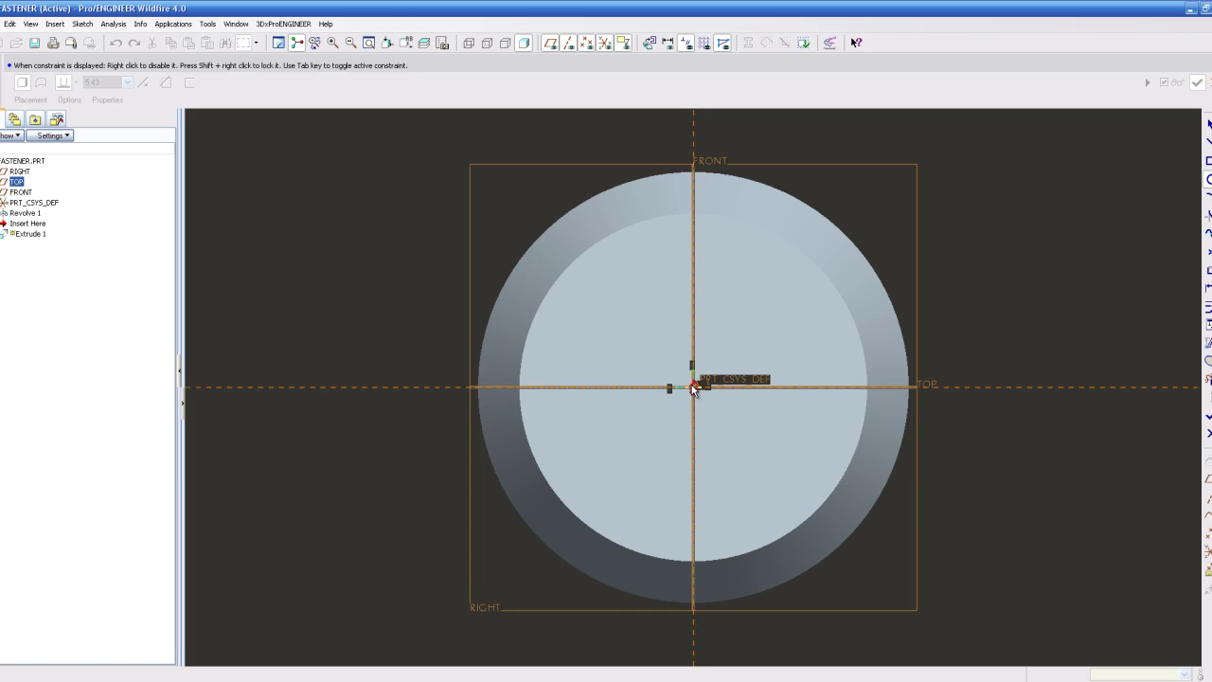
{"action": "left_click", "coordinate": [783, 151]}
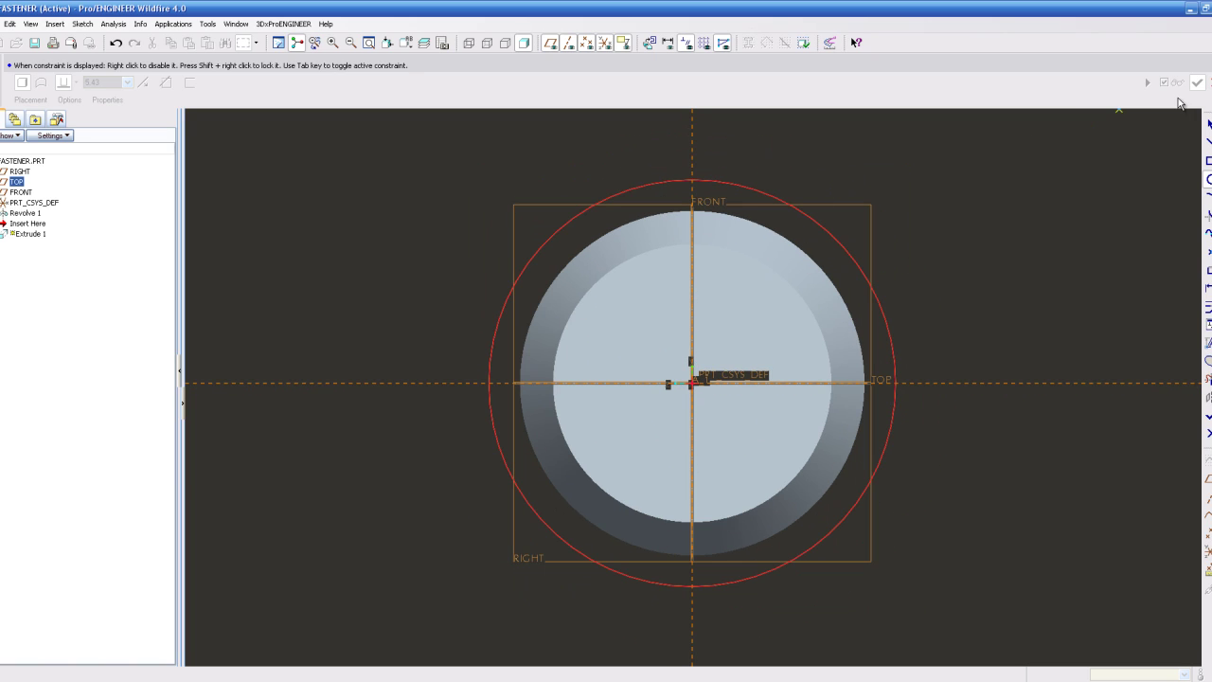
{"action": "left_click", "coordinate": [1207, 125]}
{"action": "left_click", "coordinate": [1061, 185]}
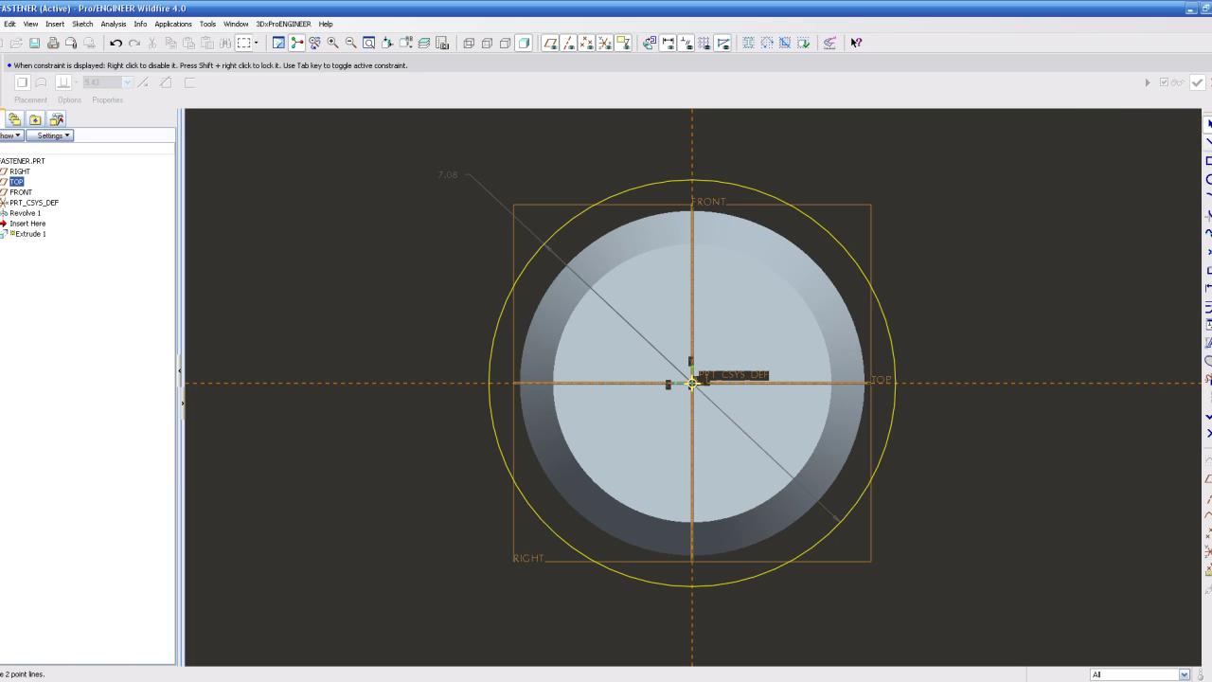
Draw a closed six-sided line outline around the circle, with two vertical sides and two corners on the vertical reference.
{"action": "left_click", "coordinate": [1208, 142]}
{"action": "left_click", "coordinate": [692, 132]}
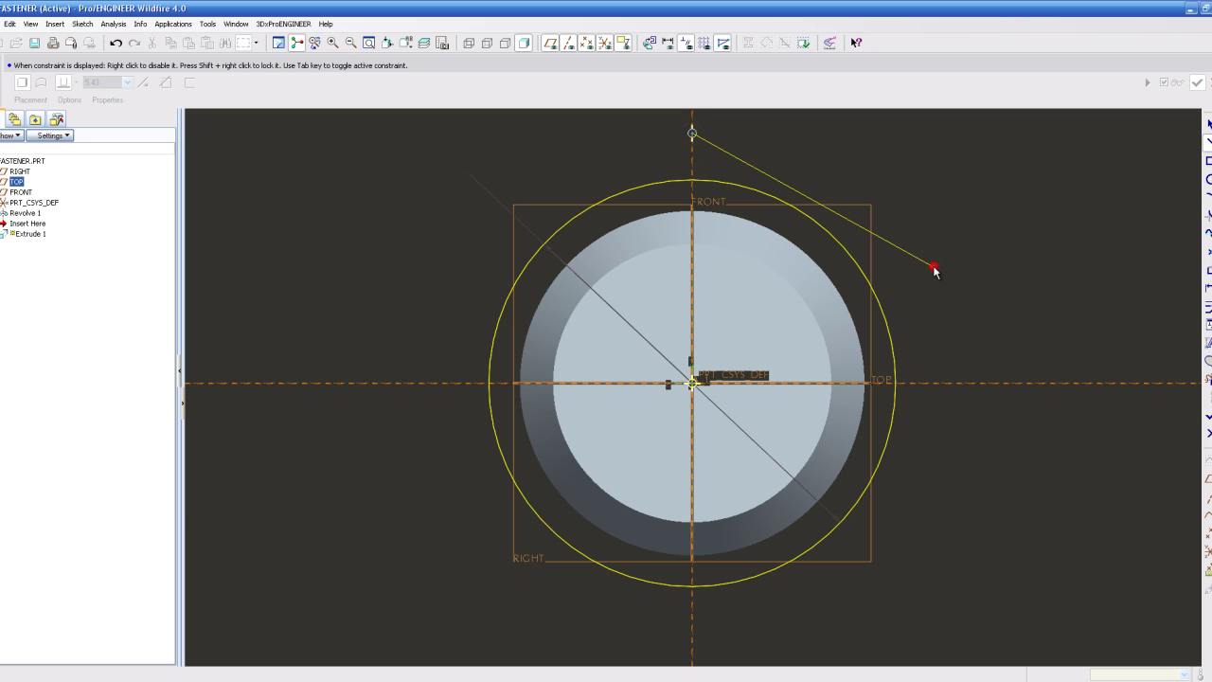
{"action": "left_click", "coordinate": [933, 266]}
{"action": "left_click", "coordinate": [933, 558]}
{"action": "left_click", "coordinate": [692, 651]}
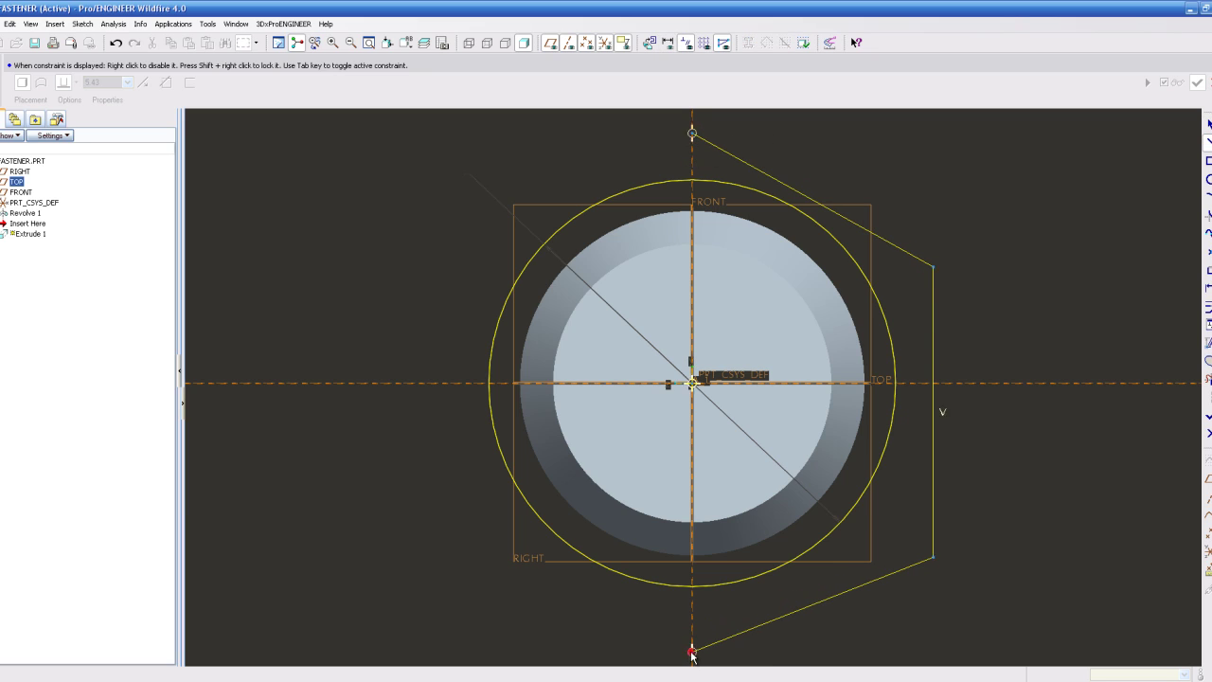
{"action": "left_click", "coordinate": [466, 547]}
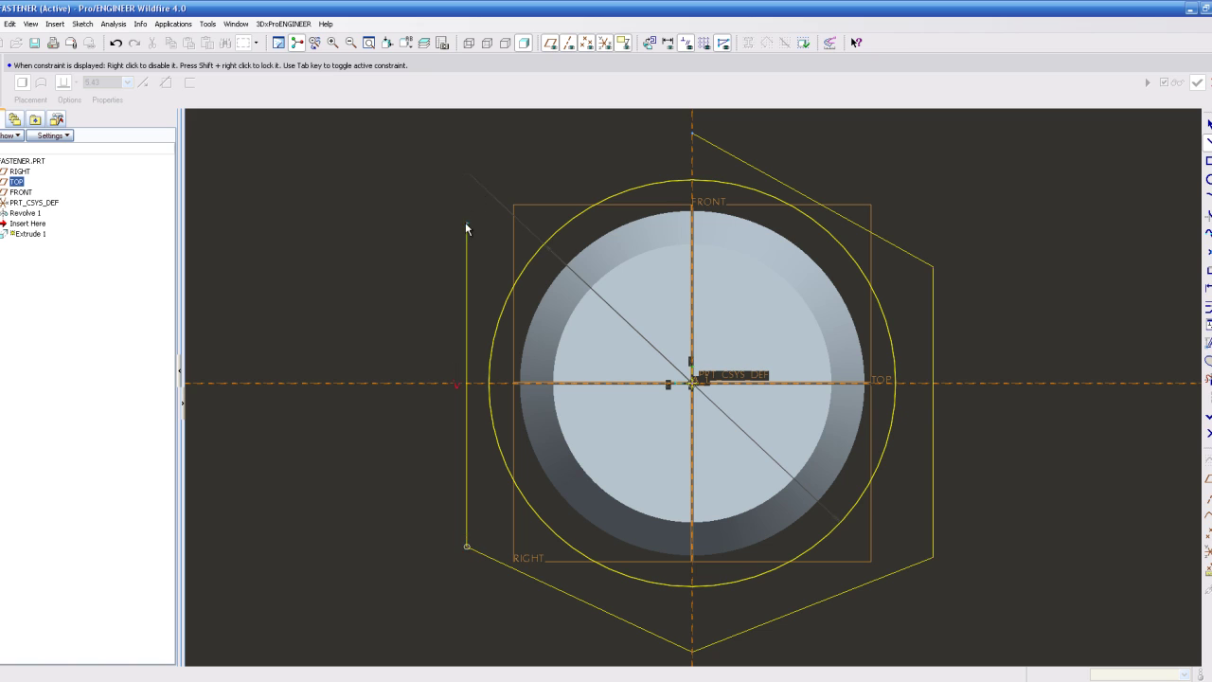
{"action": "left_click", "coordinate": [466, 223]}
{"action": "left_click", "coordinate": [694, 119]}
{"action": "scroll", "coordinate": [951, 150], "scroll_direction": "up", "scroll_amount": 1}
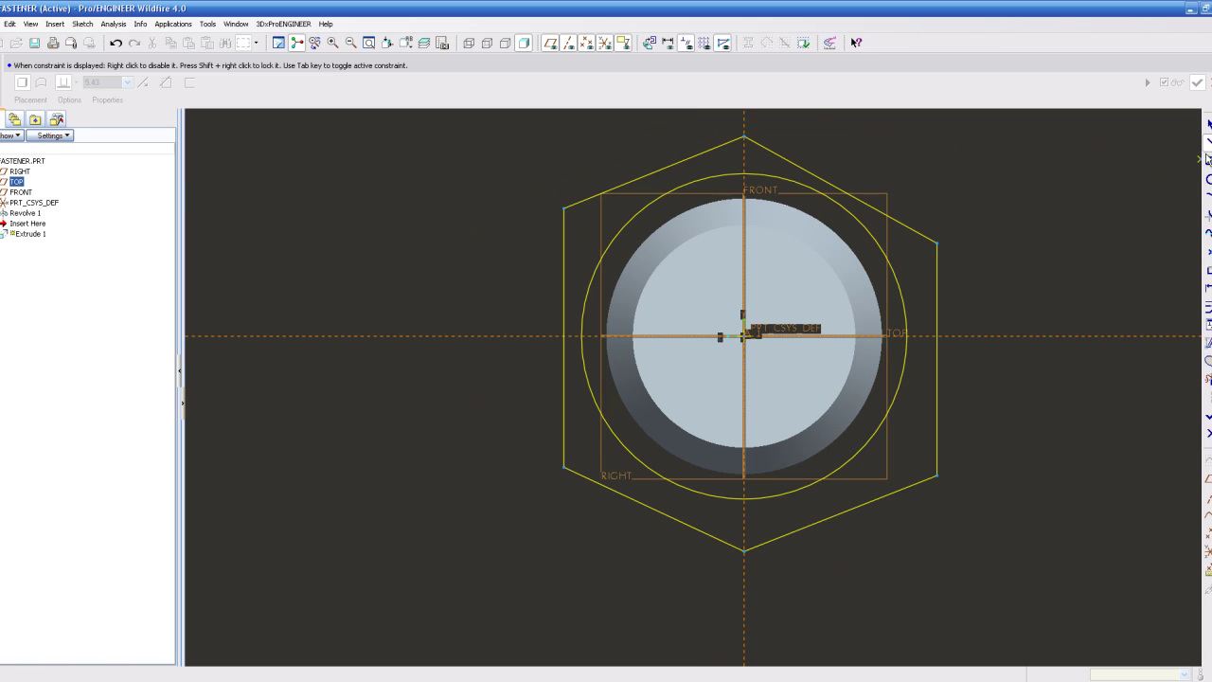
{"action": "scroll", "coordinate": [1088, 235], "scroll_direction": "down", "scroll_amount": 1}
{"action": "scroll", "coordinate": [719, 303], "scroll_direction": "up", "scroll_amount": 1}
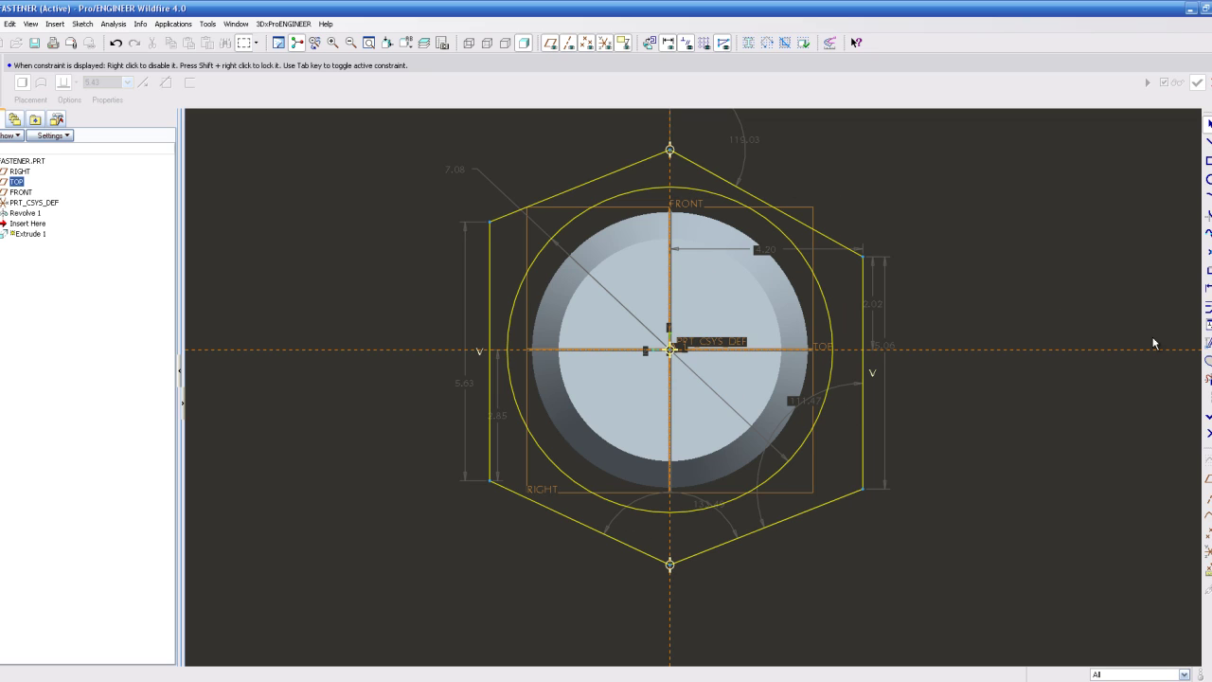
Constrain all six sides of the outline tangent to the circle.
{"action": "left_click", "coordinate": [1207, 326]}
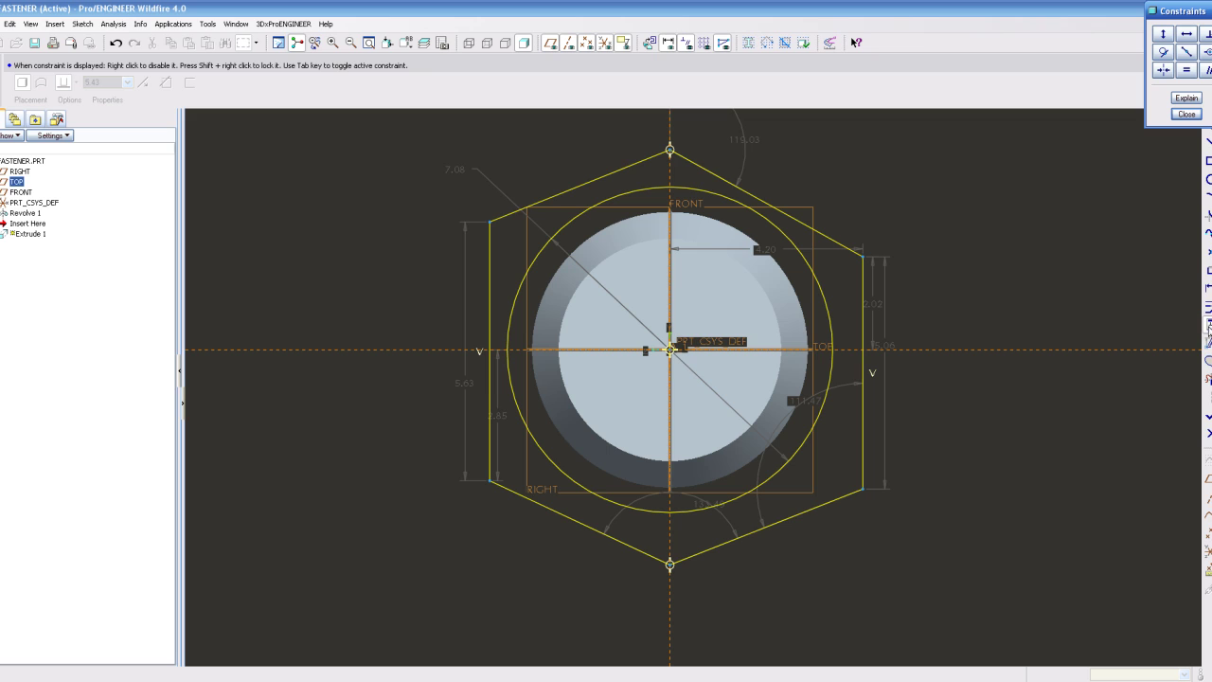
{"action": "left_click", "coordinate": [1163, 51]}
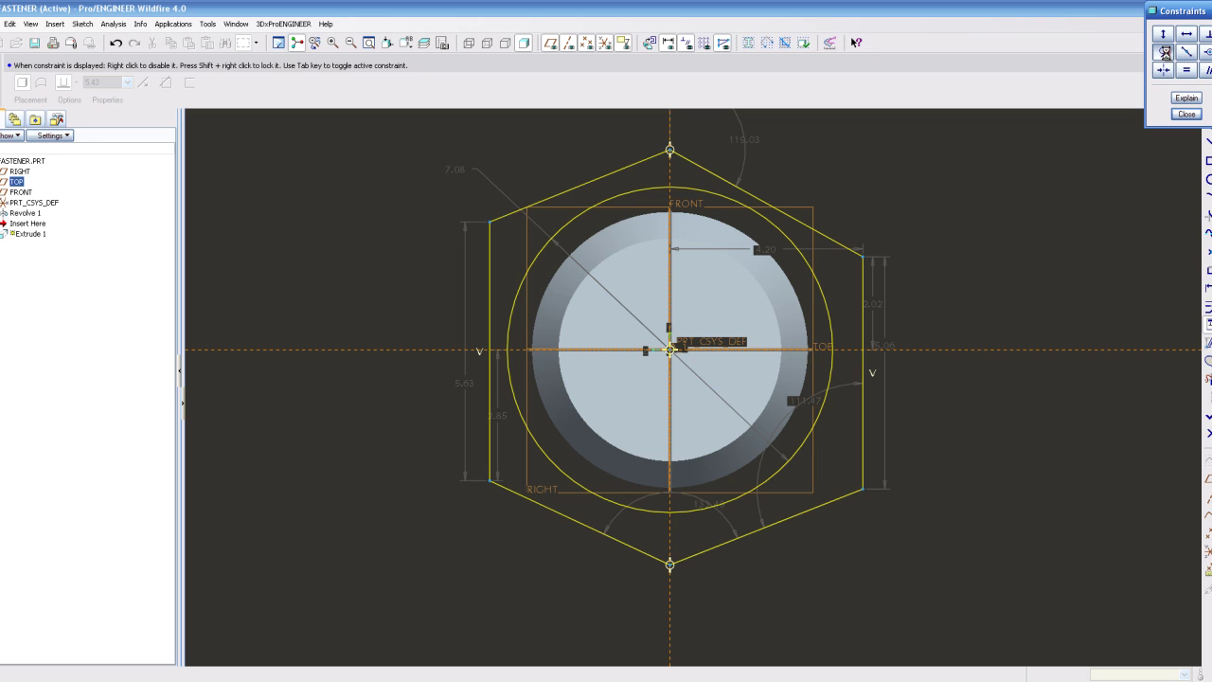
{"action": "left_click", "coordinate": [743, 189]}
{"action": "left_click", "coordinate": [795, 249]}
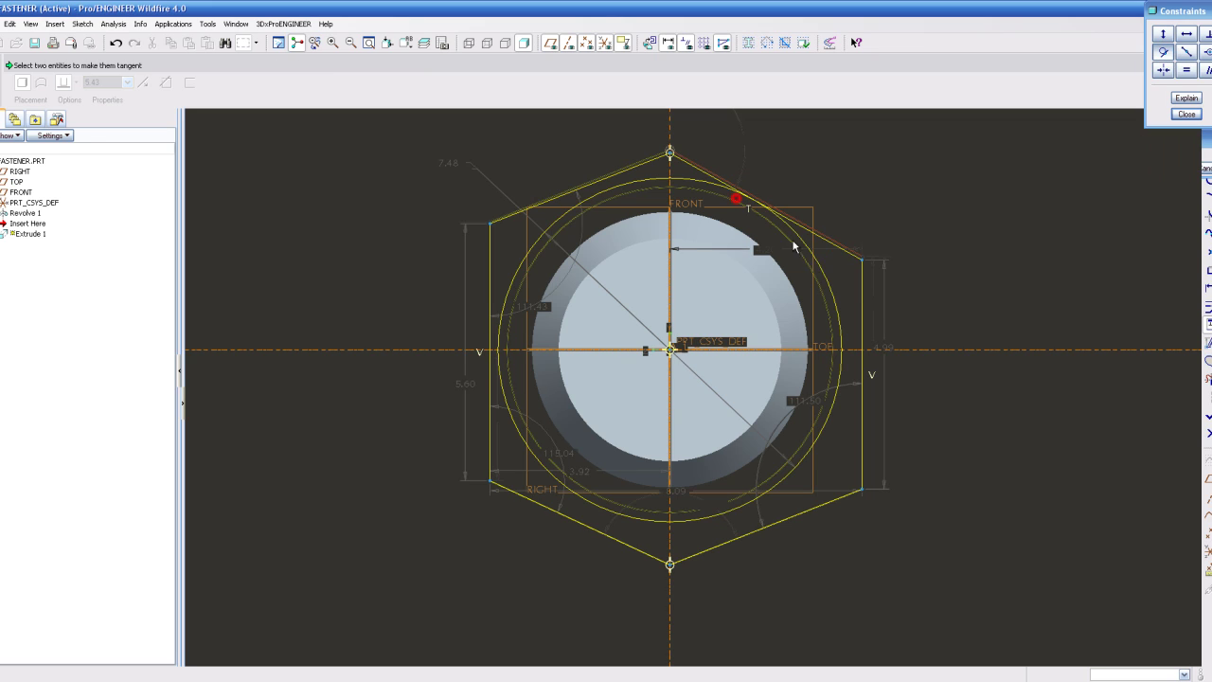
{"action": "left_click", "coordinate": [863, 303]}
{"action": "left_click", "coordinate": [839, 312]}
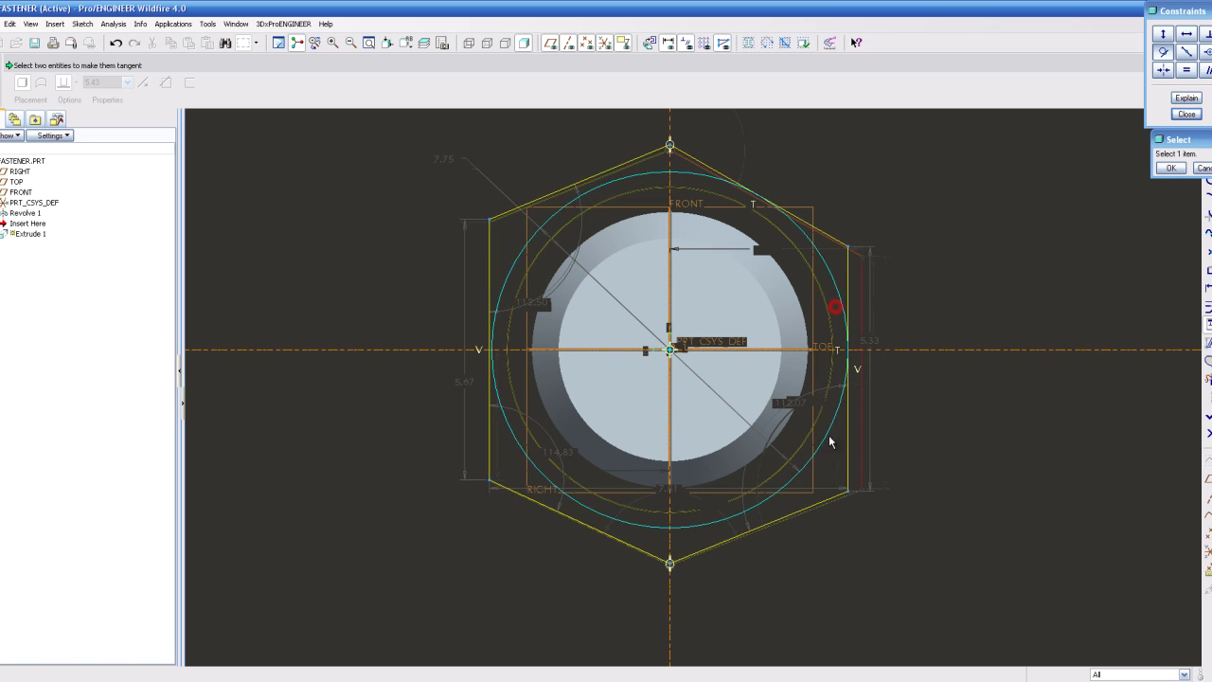
{"action": "left_click", "coordinate": [801, 511]}
{"action": "left_click", "coordinate": [785, 488]}
{"action": "left_click", "coordinate": [523, 486]}
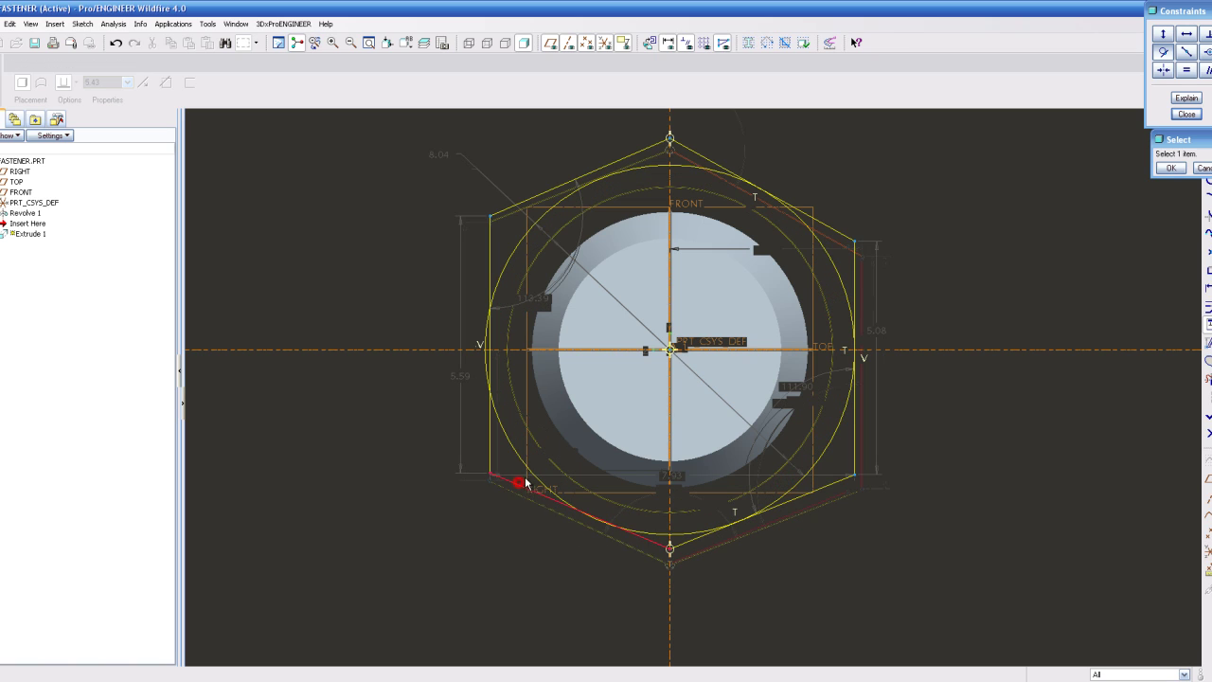
{"action": "left_click", "coordinate": [531, 472]}
{"action": "left_click", "coordinate": [491, 439]}
{"action": "left_click", "coordinate": [501, 425]}
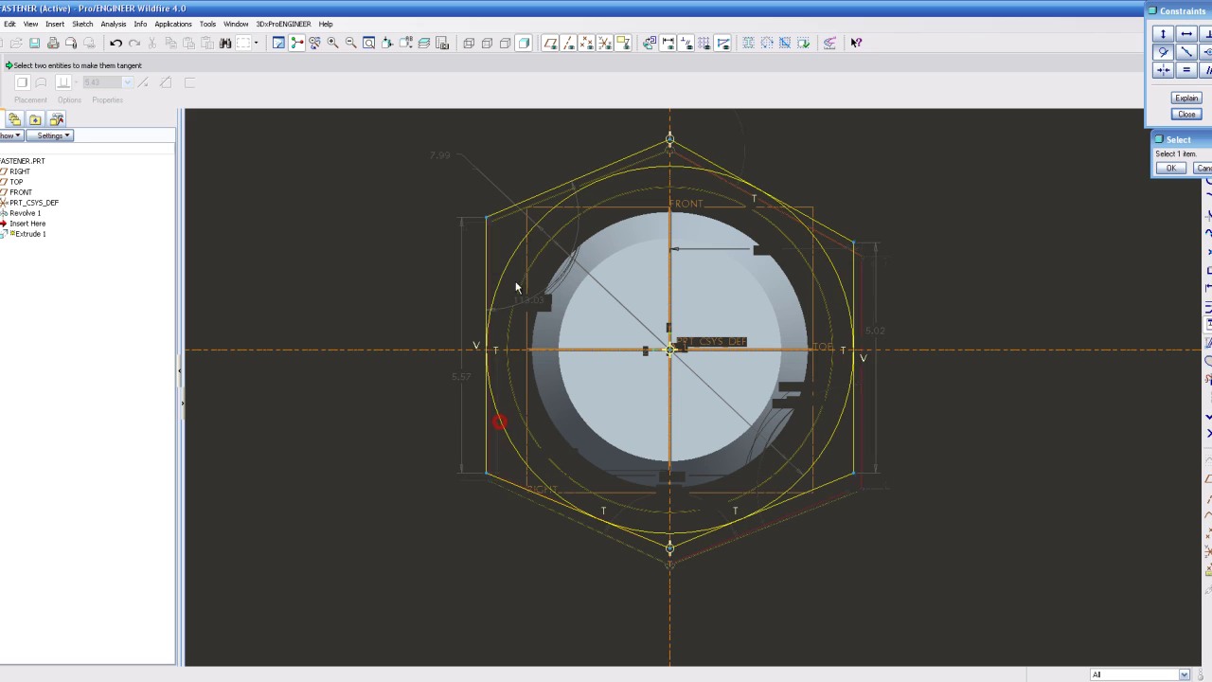
{"action": "left_click", "coordinate": [554, 196]}
{"action": "left_click", "coordinate": [556, 189]}
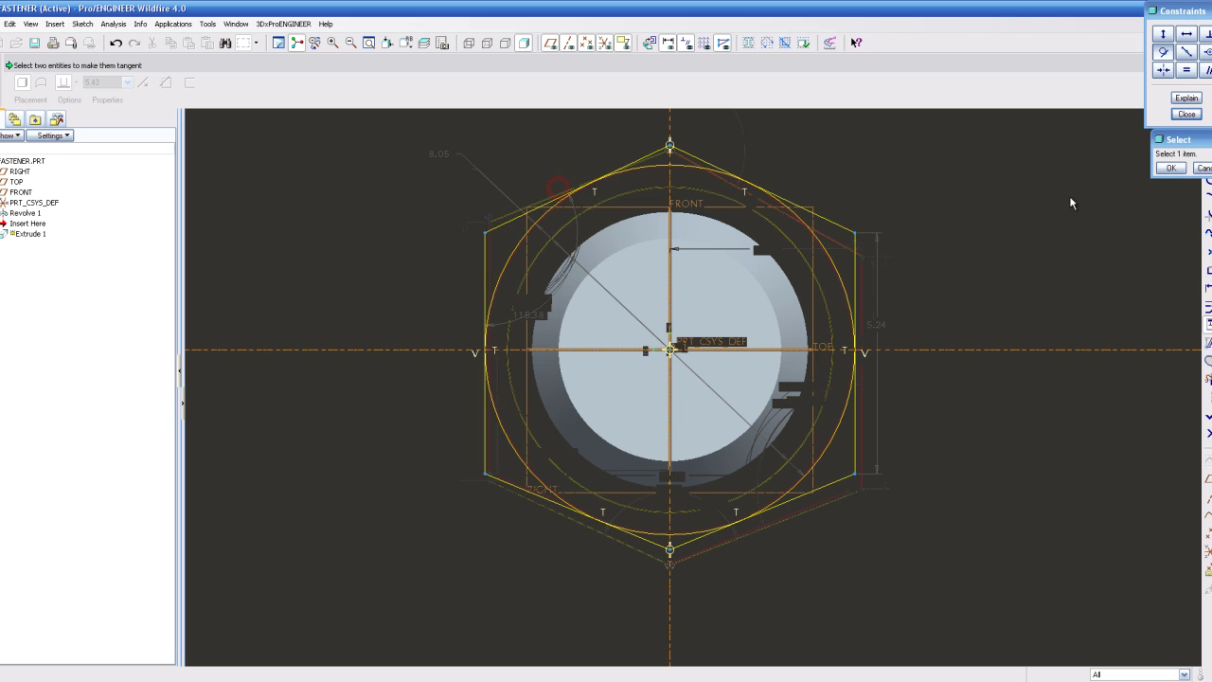
{"action": "left_click", "coordinate": [1198, 167]}
{"action": "left_click", "coordinate": [1186, 113]}
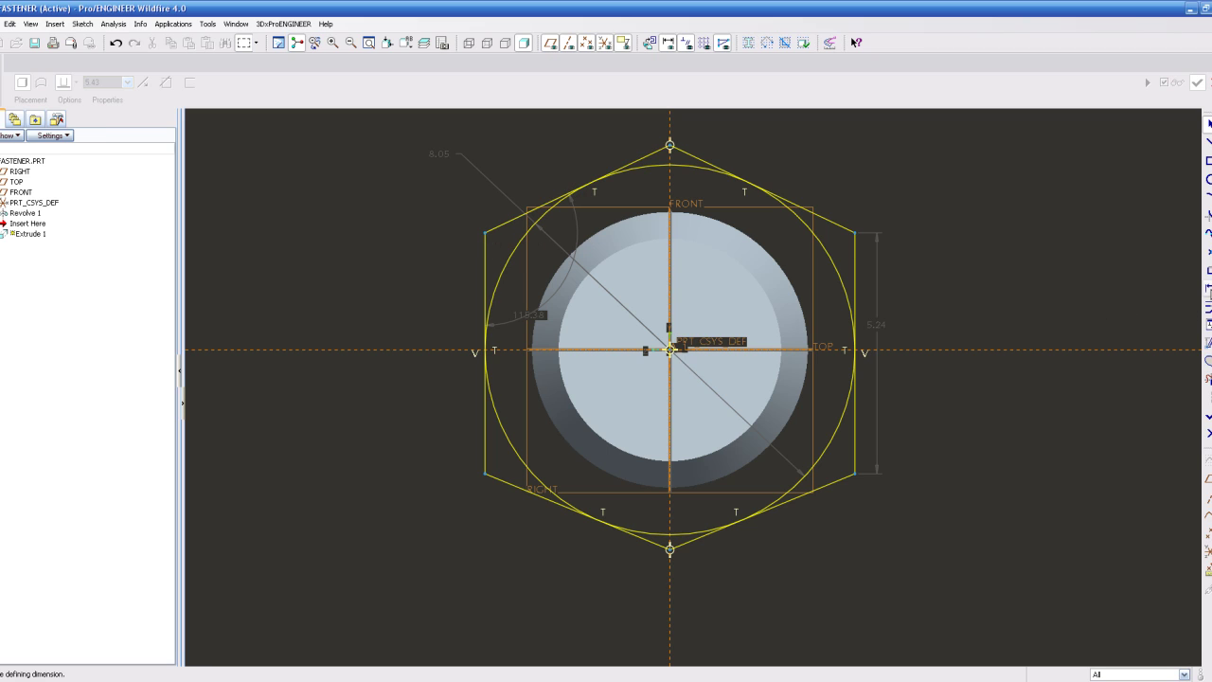
Add an angle dimension between the hexagon's left vertical side and its upper-left side and set it to 60 degrees.
{"action": "left_click", "coordinate": [1209, 288]}
{"action": "left_click", "coordinate": [483, 245]}
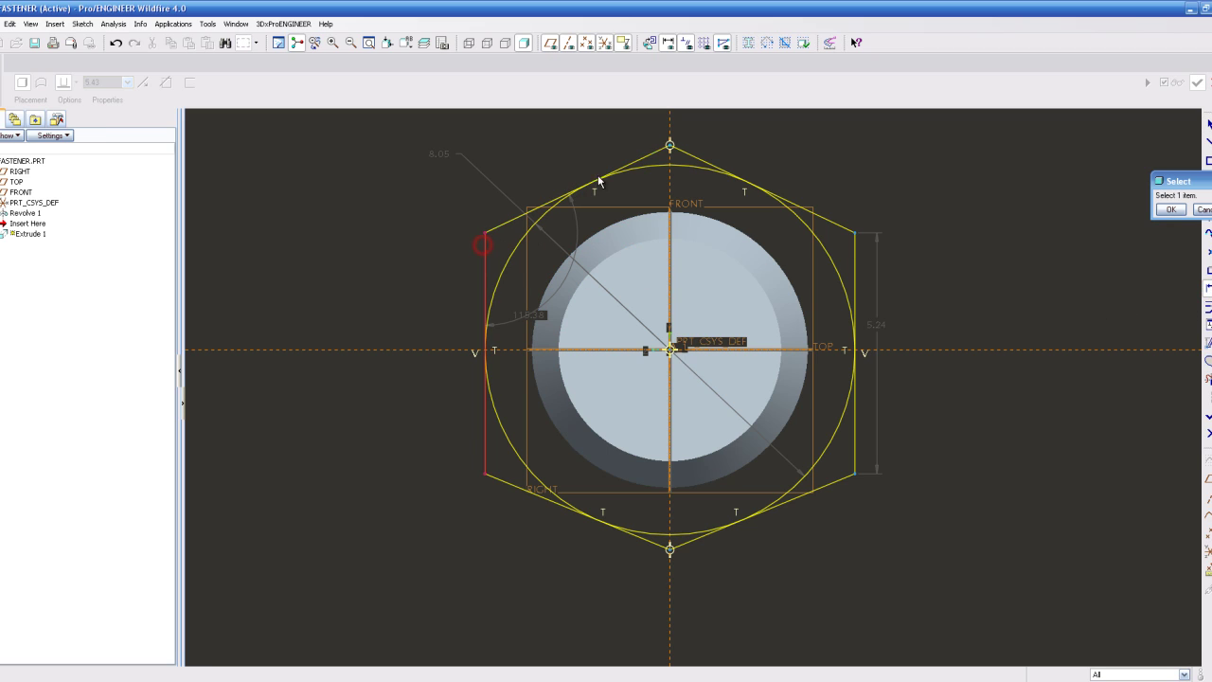
{"action": "left_click", "coordinate": [638, 160]}
{"action": "scroll", "coordinate": [534, 144], "scroll_direction": "up", "scroll_amount": 1}
{"action": "middle_click", "coordinate": [534, 144]}
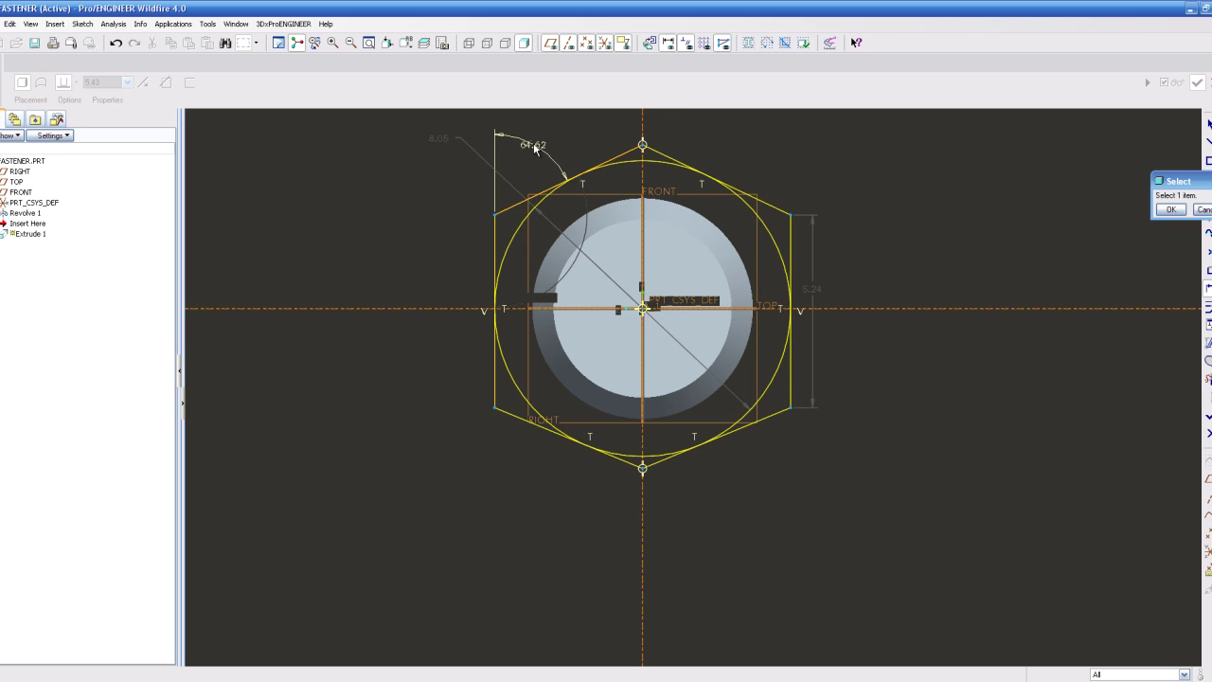
{"action": "scroll", "coordinate": [536, 123], "scroll_direction": "down", "scroll_amount": 2}
{"action": "left_click", "coordinate": [1171, 209]}
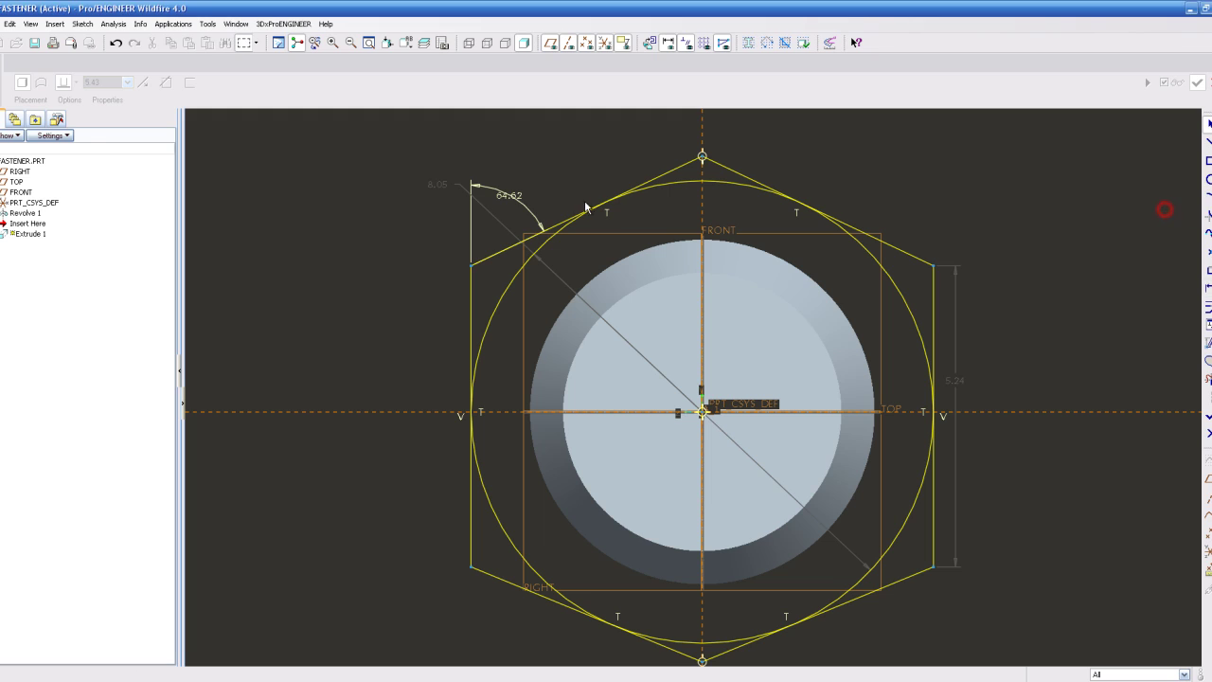
{"action": "left_click", "coordinate": [530, 210]}
{"action": "double_click", "coordinate": [520, 194]}
{"action": "type", "text": "60"}
{"action": "key", "text": "Return"}
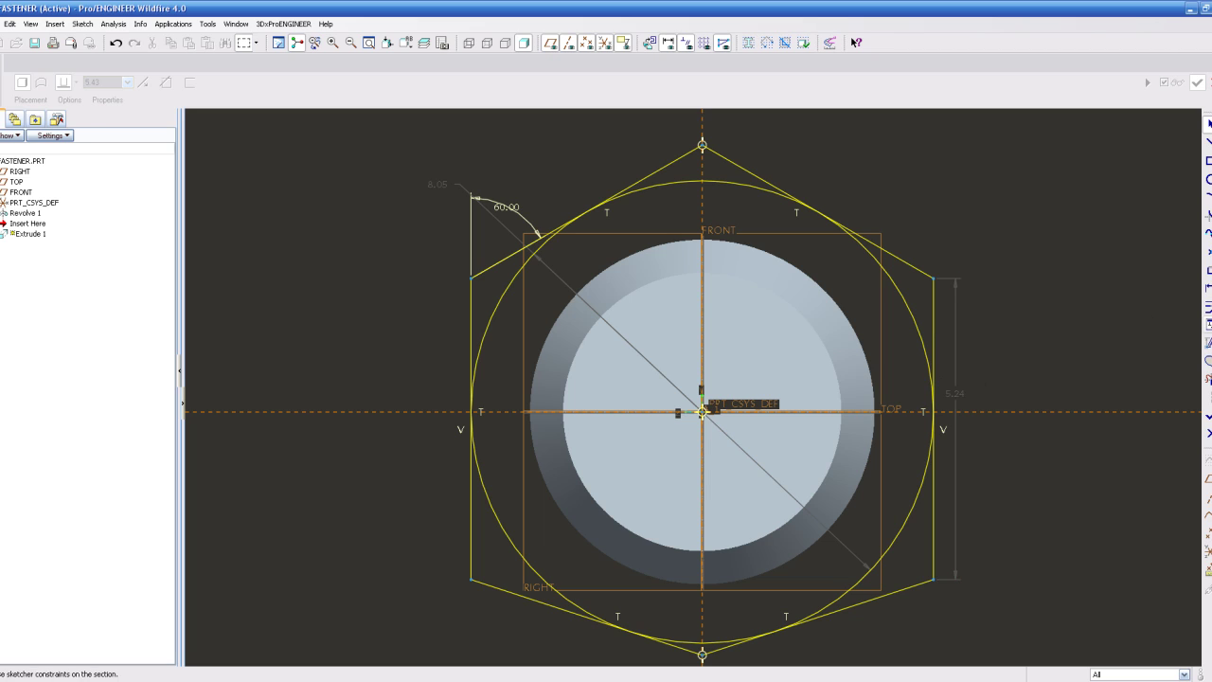
Constrain the hexagon's upper-right side and right vertical side to equal length.
{"action": "left_click", "coordinate": [1207, 323]}
{"action": "left_click", "coordinate": [1185, 69]}
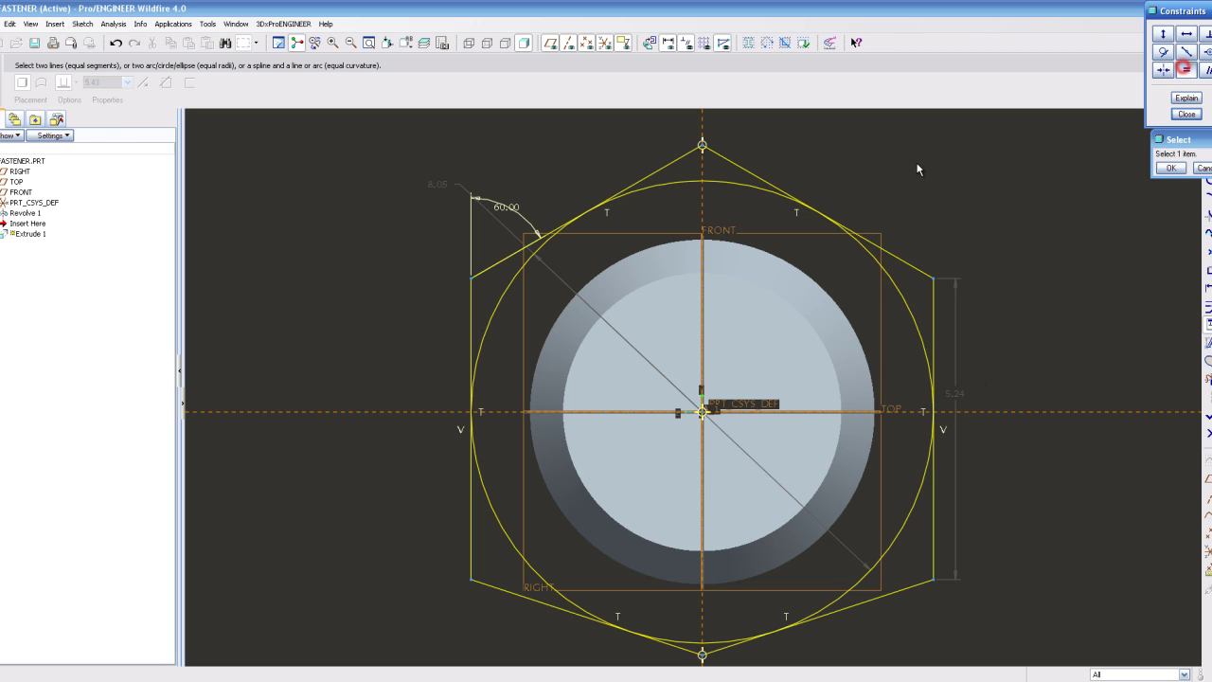
{"action": "left_click", "coordinate": [898, 260]}
{"action": "left_click", "coordinate": [932, 303]}
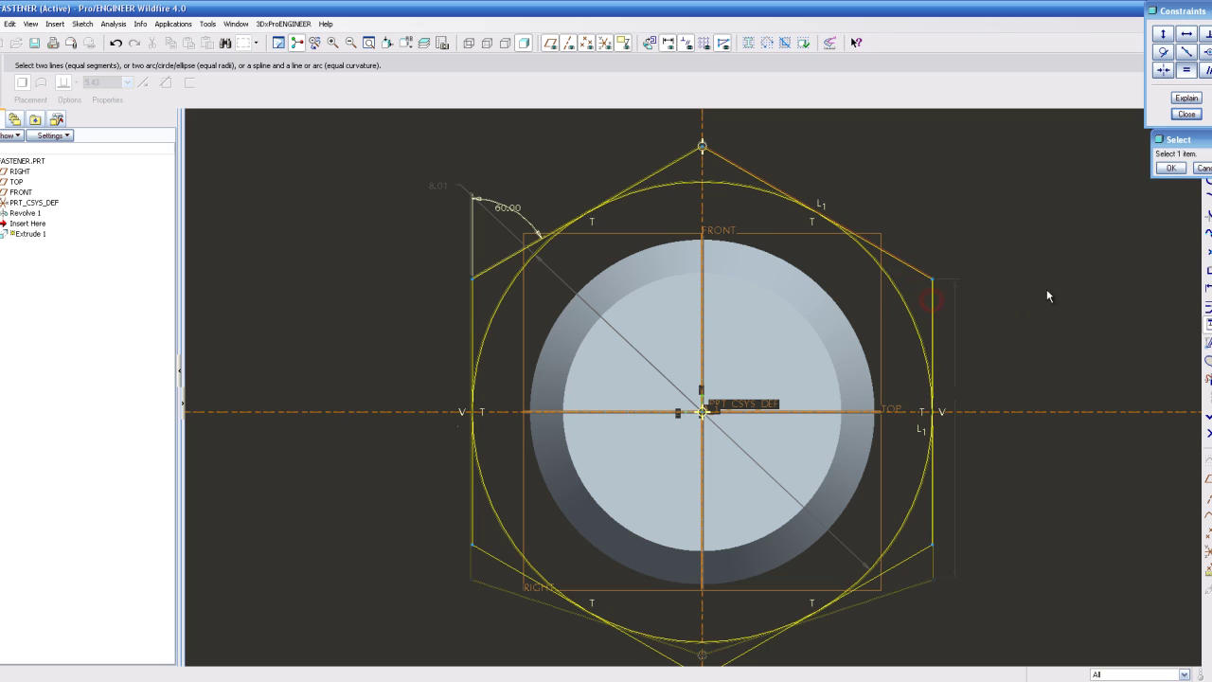
{"action": "left_click", "coordinate": [1171, 168]}
{"action": "left_click", "coordinate": [1187, 114]}
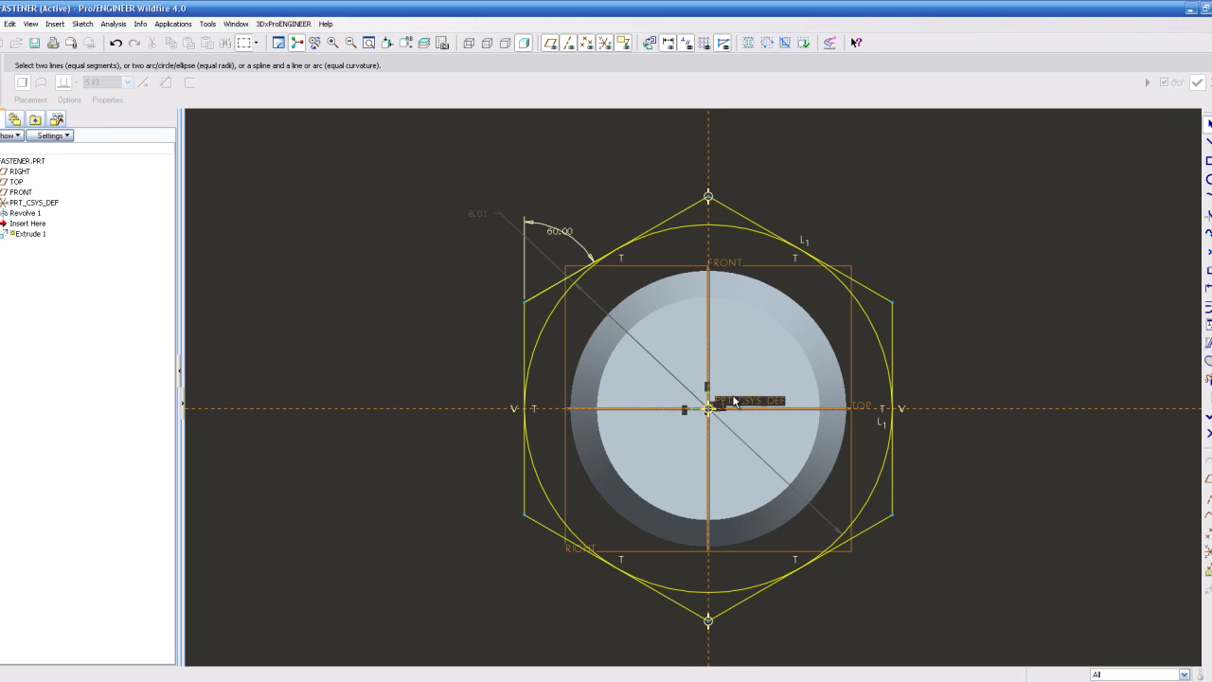
Dimension the distance between the hexagon's two vertical sides and set it to 7 mm.
{"action": "left_click", "coordinate": [1207, 308]}
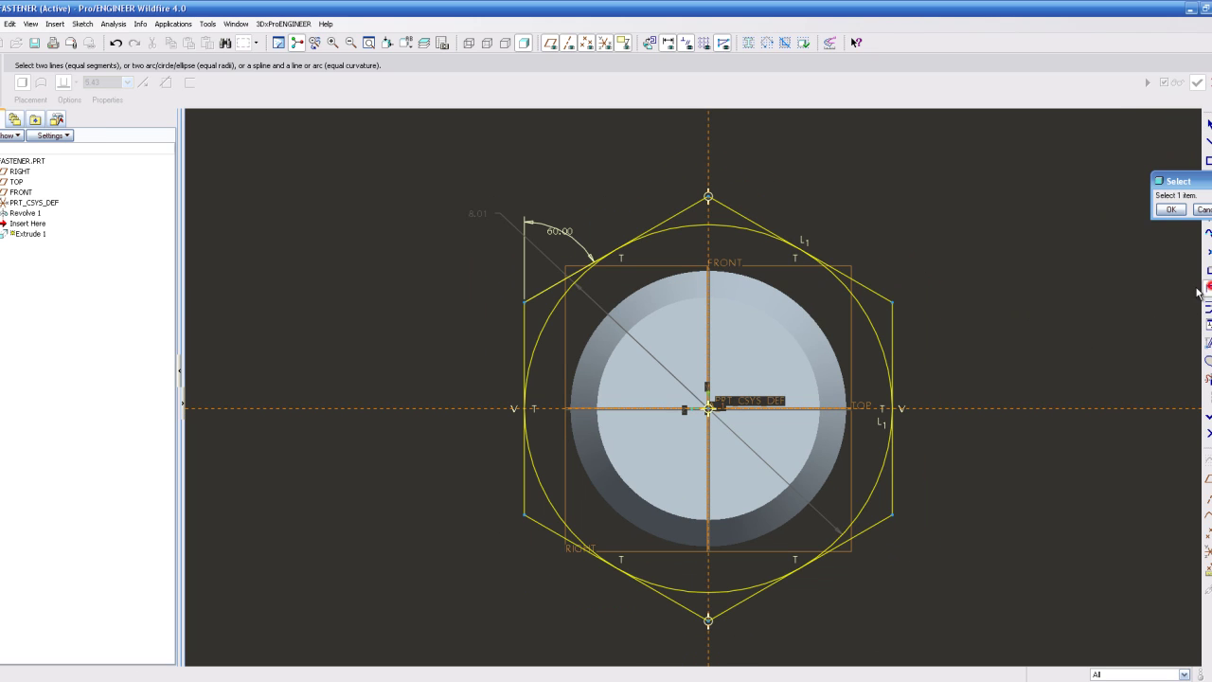
{"action": "left_click", "coordinate": [893, 321]}
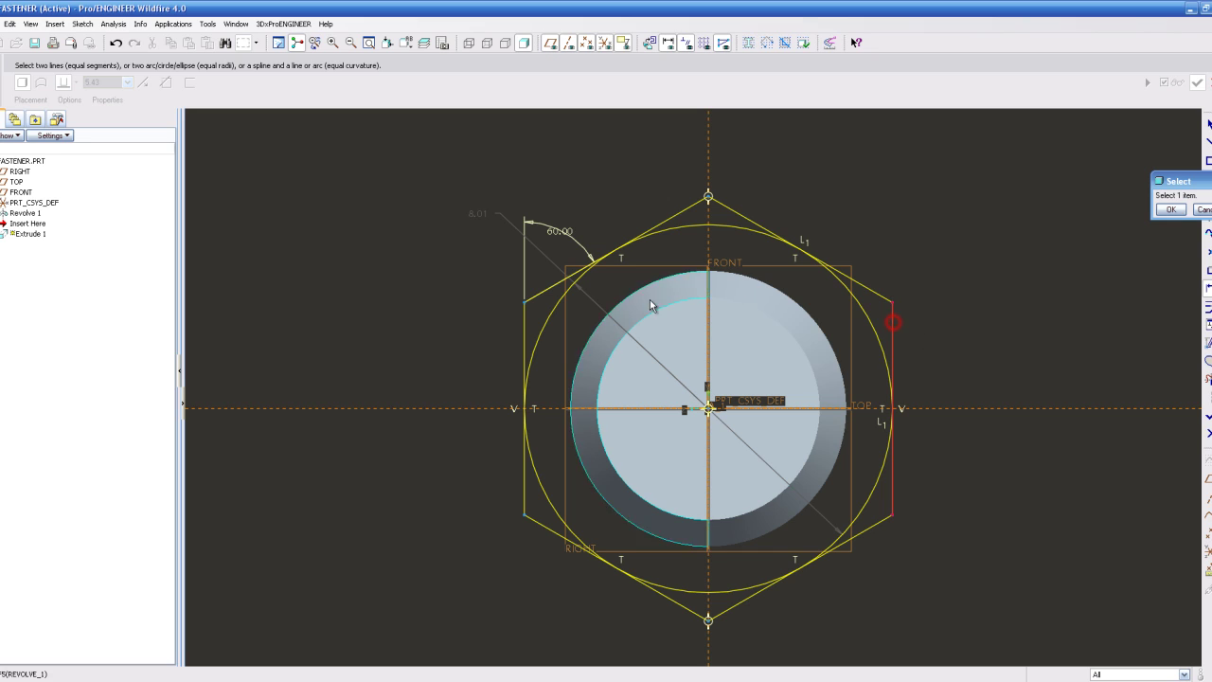
{"action": "left_click", "coordinate": [526, 317]}
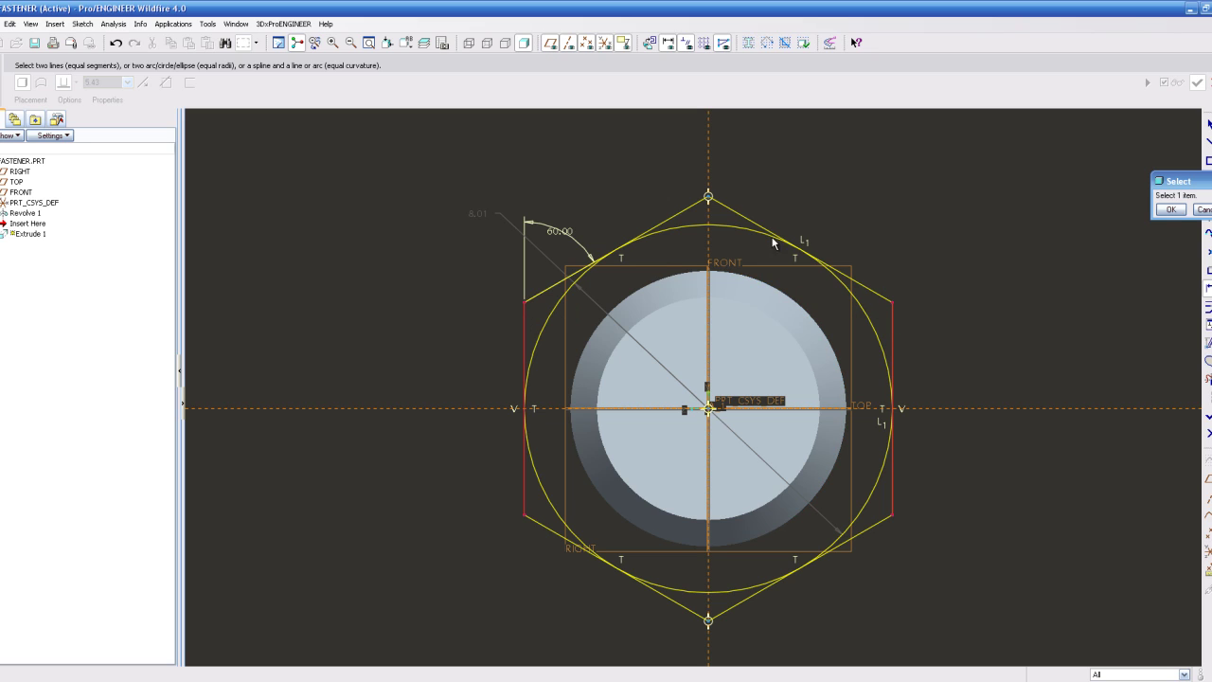
{"action": "middle_click", "coordinate": [652, 159]}
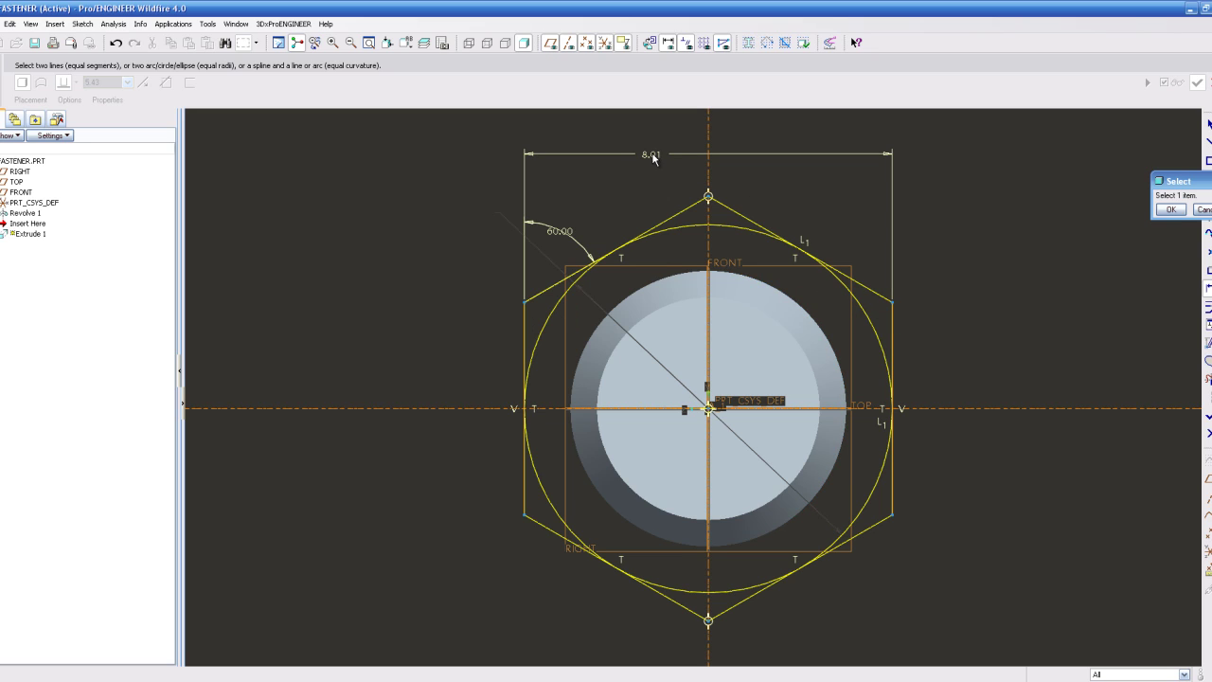
{"action": "left_click", "coordinate": [1170, 209]}
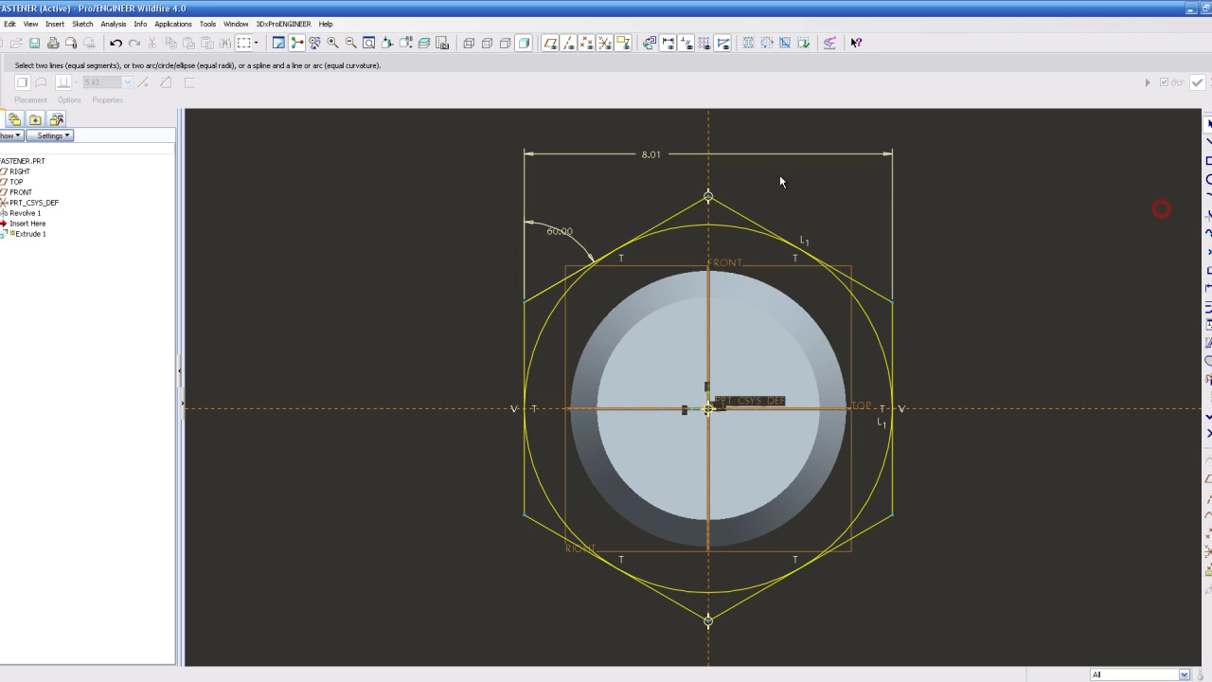
{"action": "double_click", "coordinate": [655, 157]}
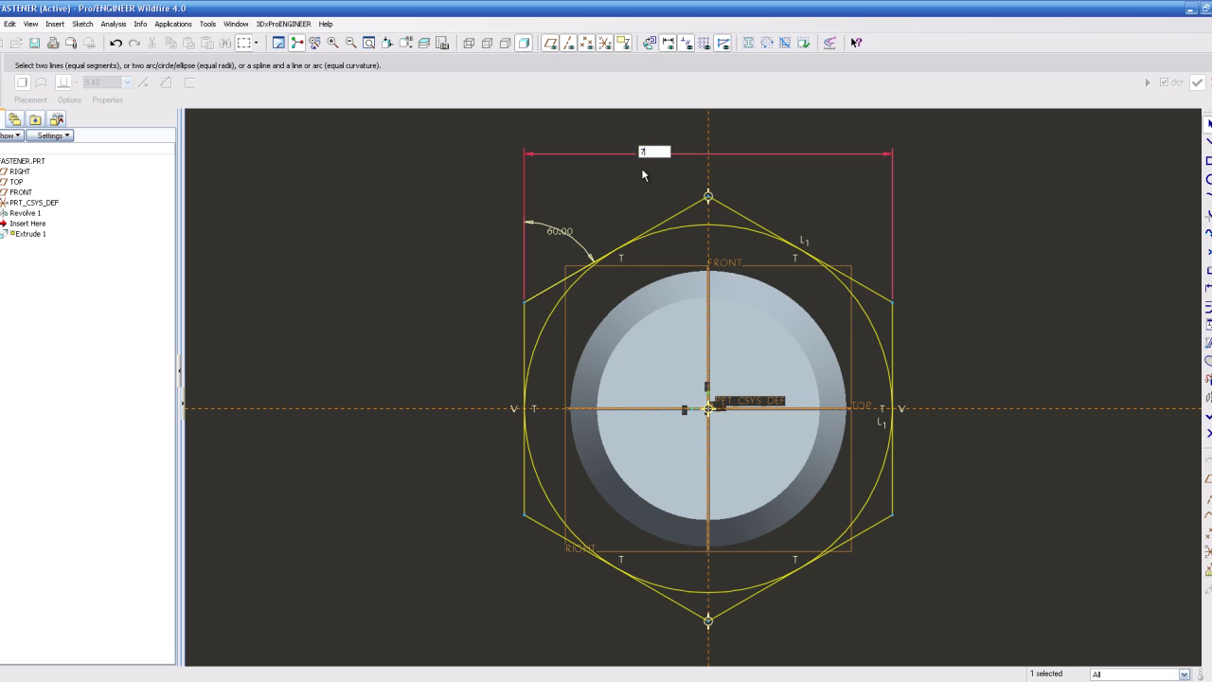
{"action": "key", "text": "Return"}
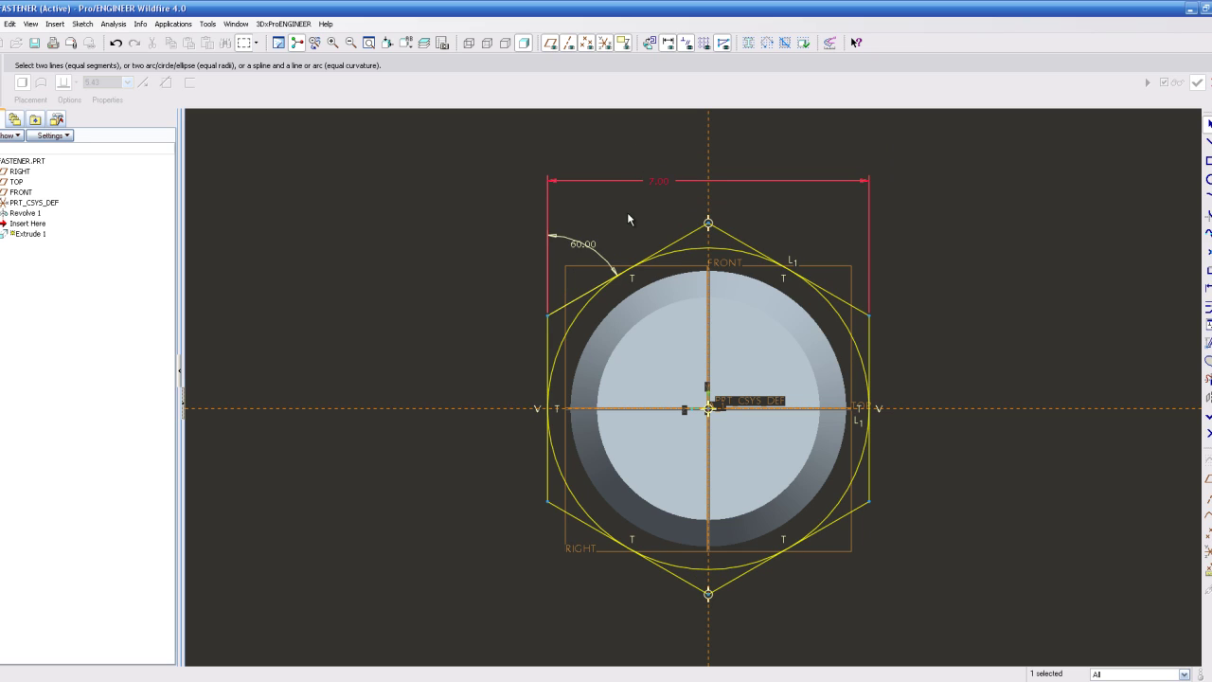
{"action": "double_click", "coordinate": [654, 180]}
{"action": "key", "text": "Return"}
{"action": "left_click", "coordinate": [935, 299]}
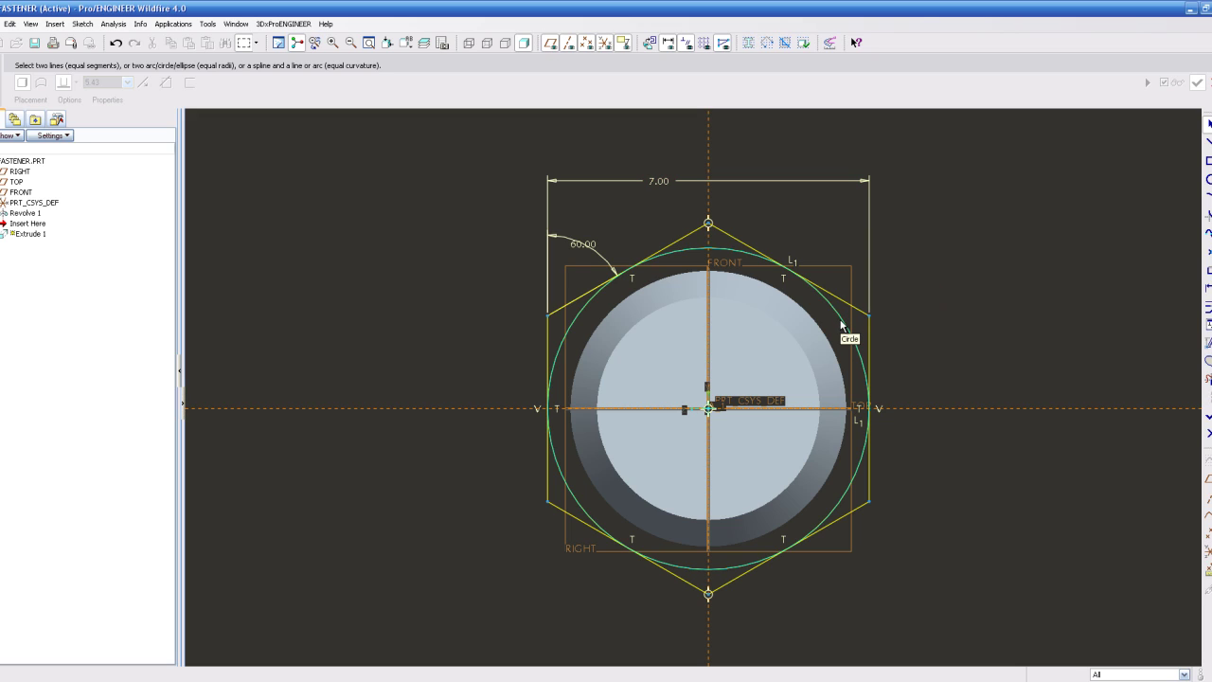
Convert the circle inside the hexagon to construction geometry and finish the sketch.
{"action": "left_click", "coordinate": [840, 324]}
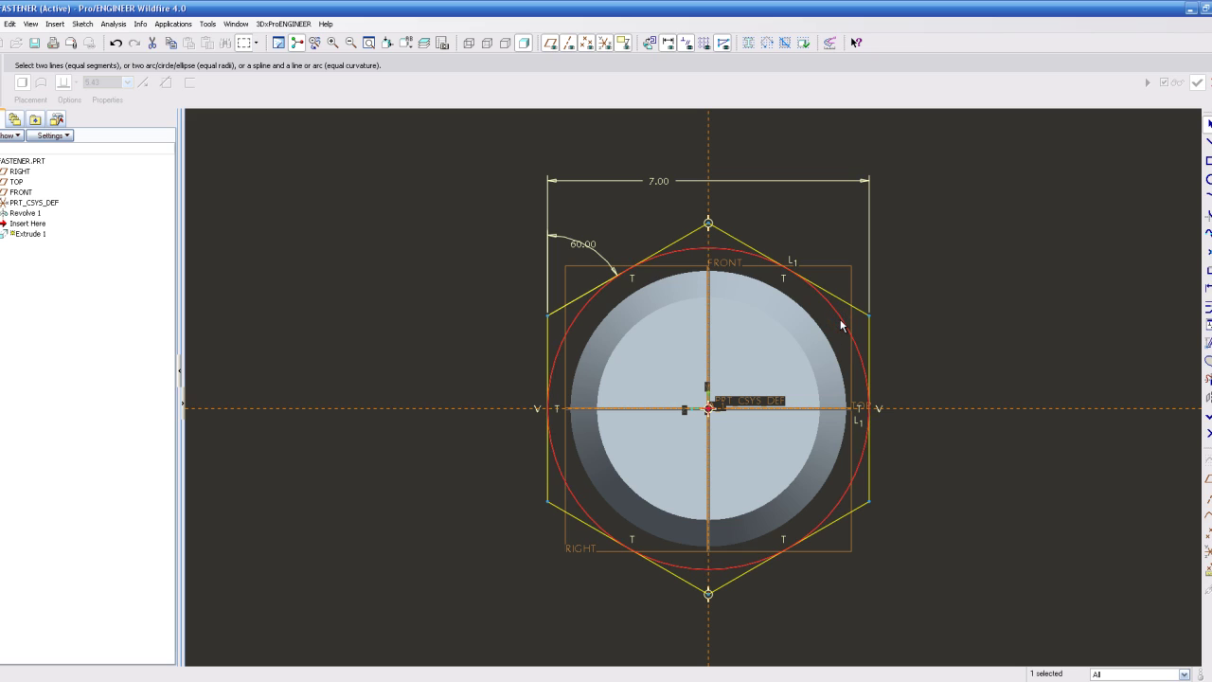
{"action": "right_click", "coordinate": [839, 323]}
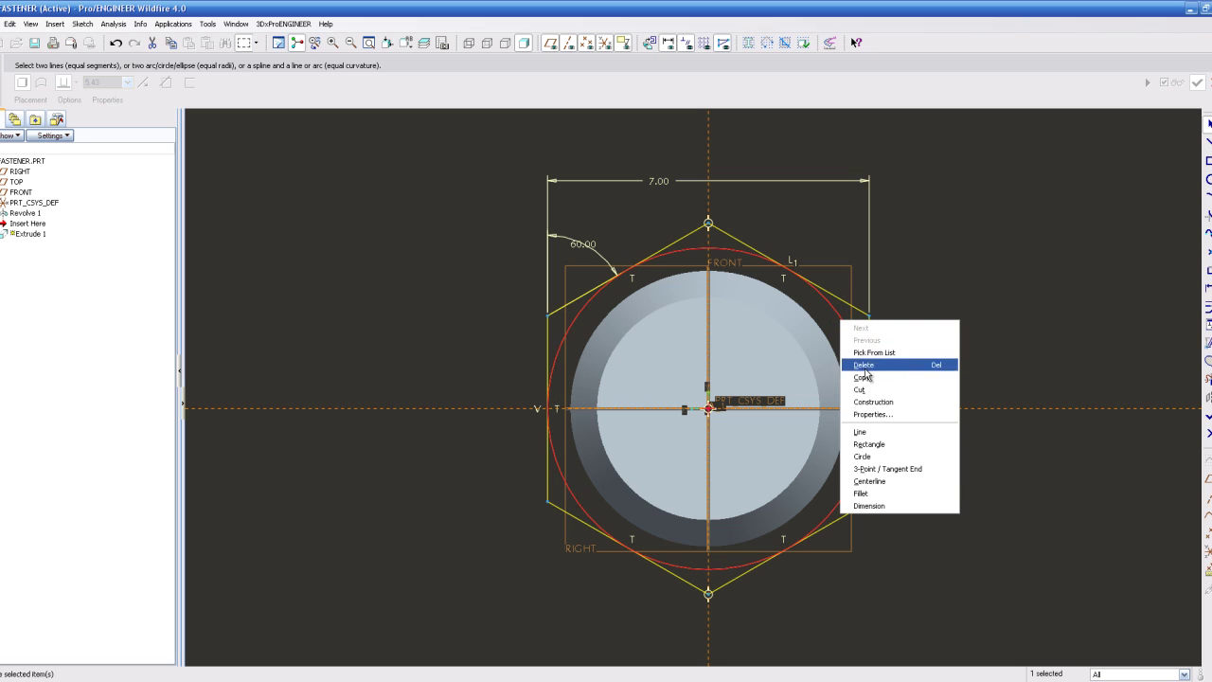
{"action": "left_click", "coordinate": [868, 402]}
{"action": "left_click", "coordinate": [974, 323]}
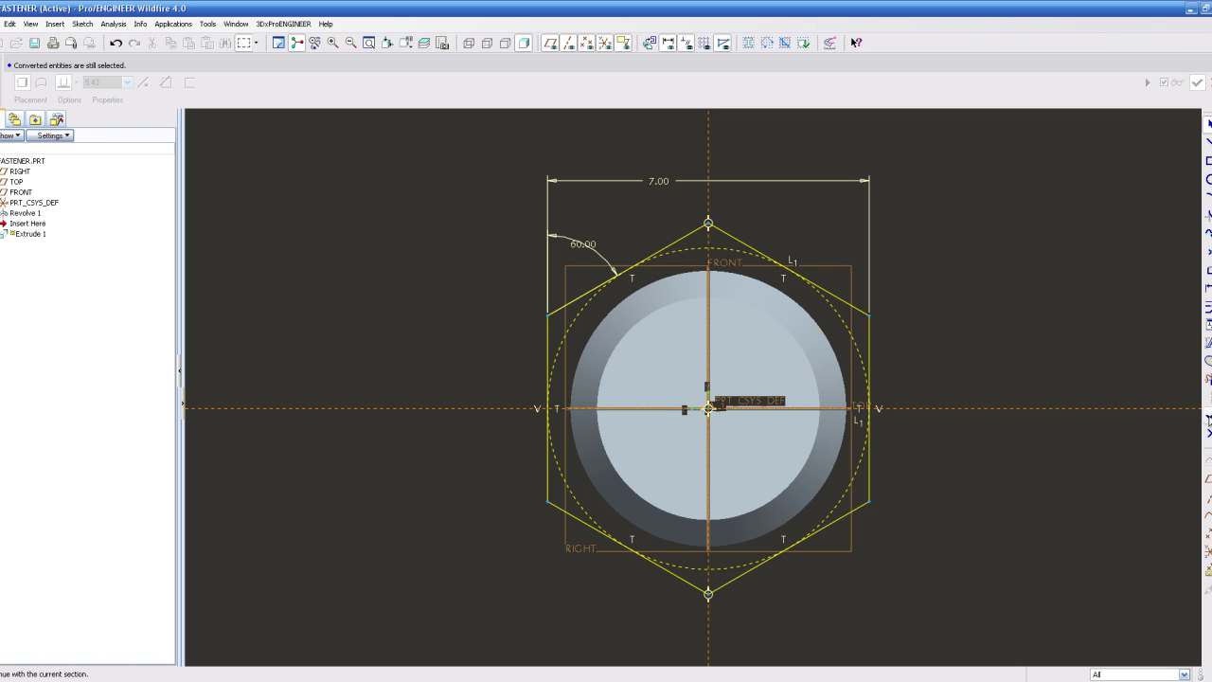
{"action": "left_click", "coordinate": [1209, 417]}
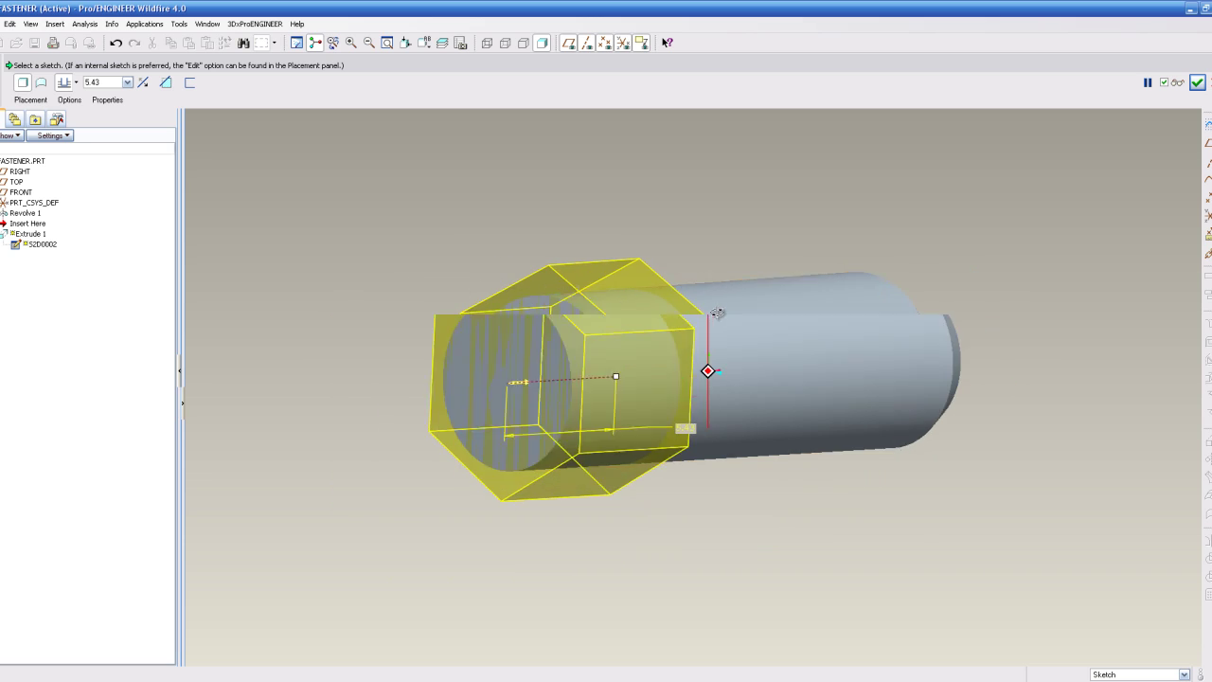
Reverse the hexagon's extrusion so it points away from the shank, set its depth to 4 mm and complete the feature.
{"action": "left_click", "coordinate": [489, 409]}
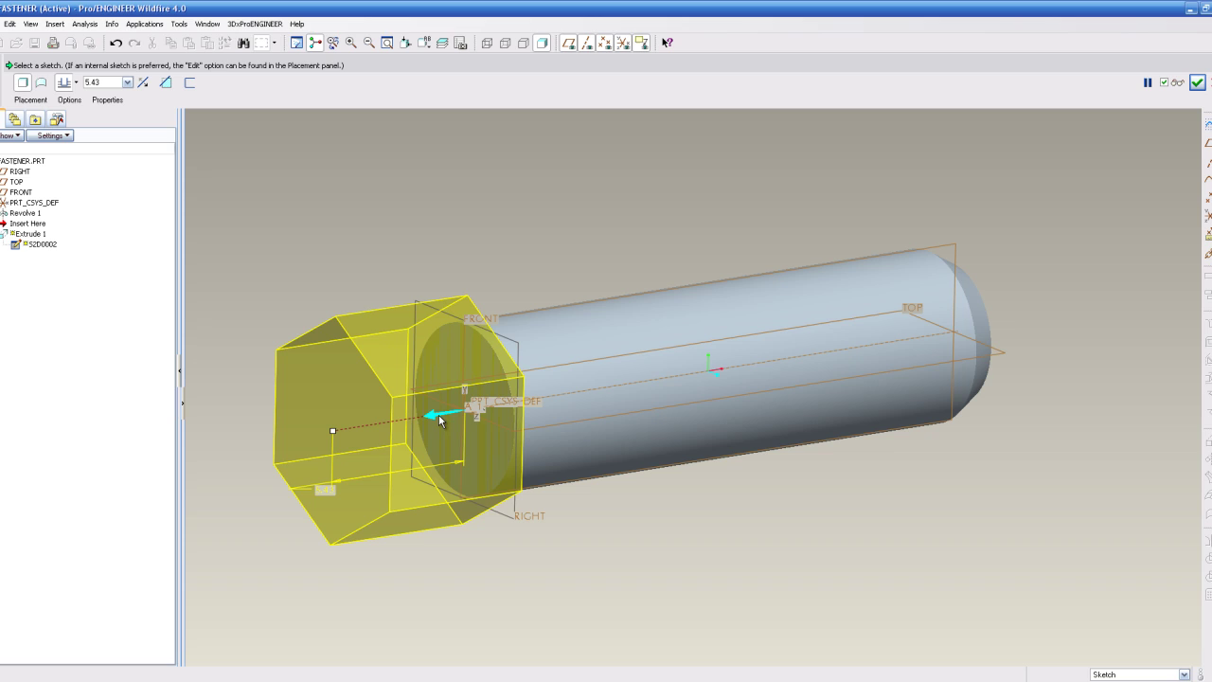
{"action": "double_click", "coordinate": [325, 493]}
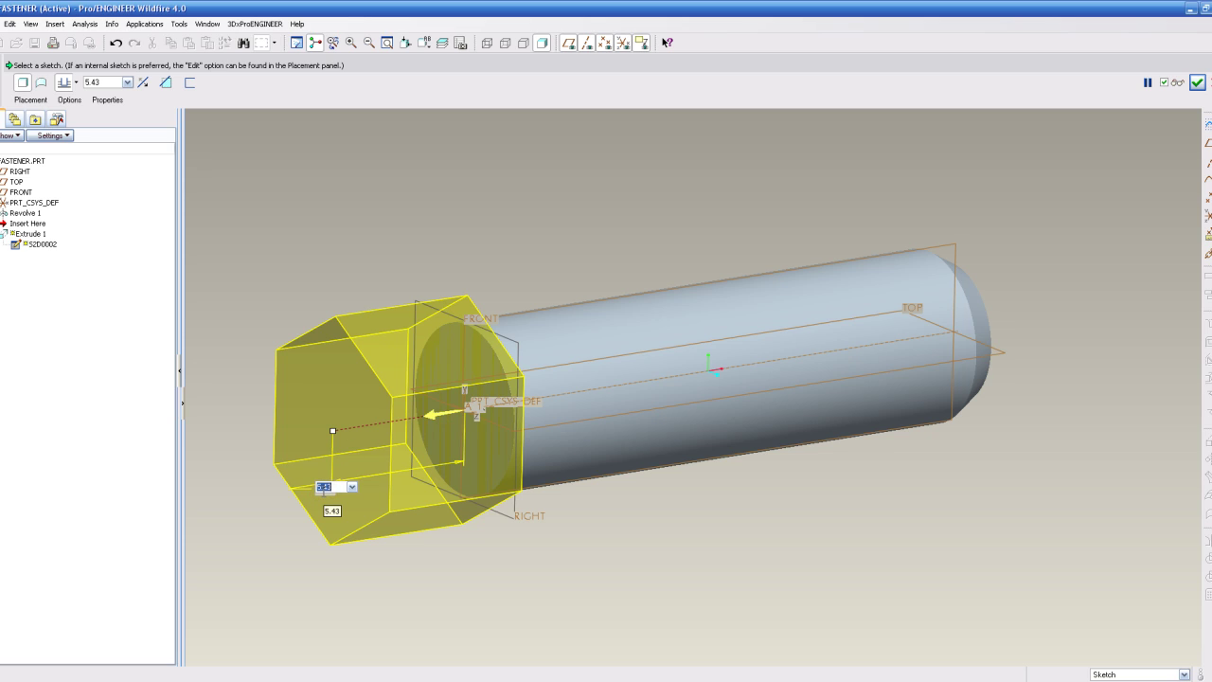
{"action": "type", "text": "4"}
{"action": "key", "text": "Return"}
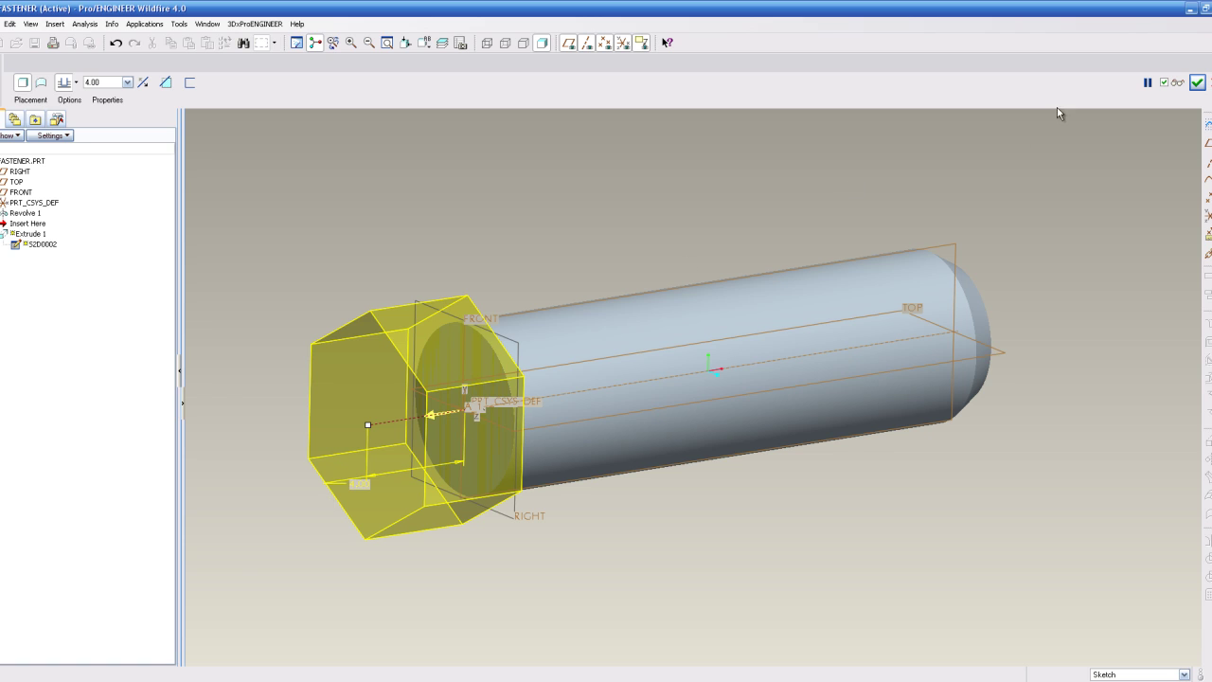
{"action": "left_click", "coordinate": [1197, 82]}
Change the hexagonal head's across-flats dimension to 8 mm and regenerate the part.
{"action": "left_click", "coordinate": [833, 197]}
{"action": "middle_click_drag", "start_coordinate": [850, 251], "coordinate": [489, 323]}
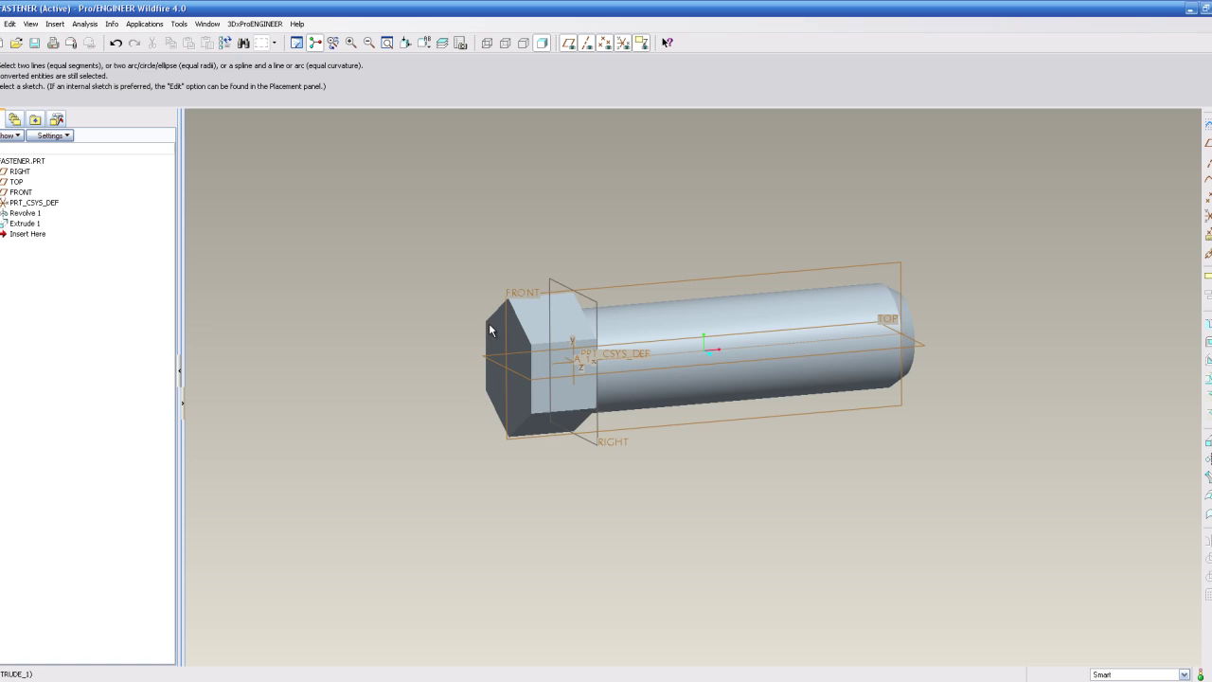
{"action": "scroll", "coordinate": [640, 355], "scroll_direction": "up", "scroll_amount": 3}
{"action": "double_click", "coordinate": [436, 346]}
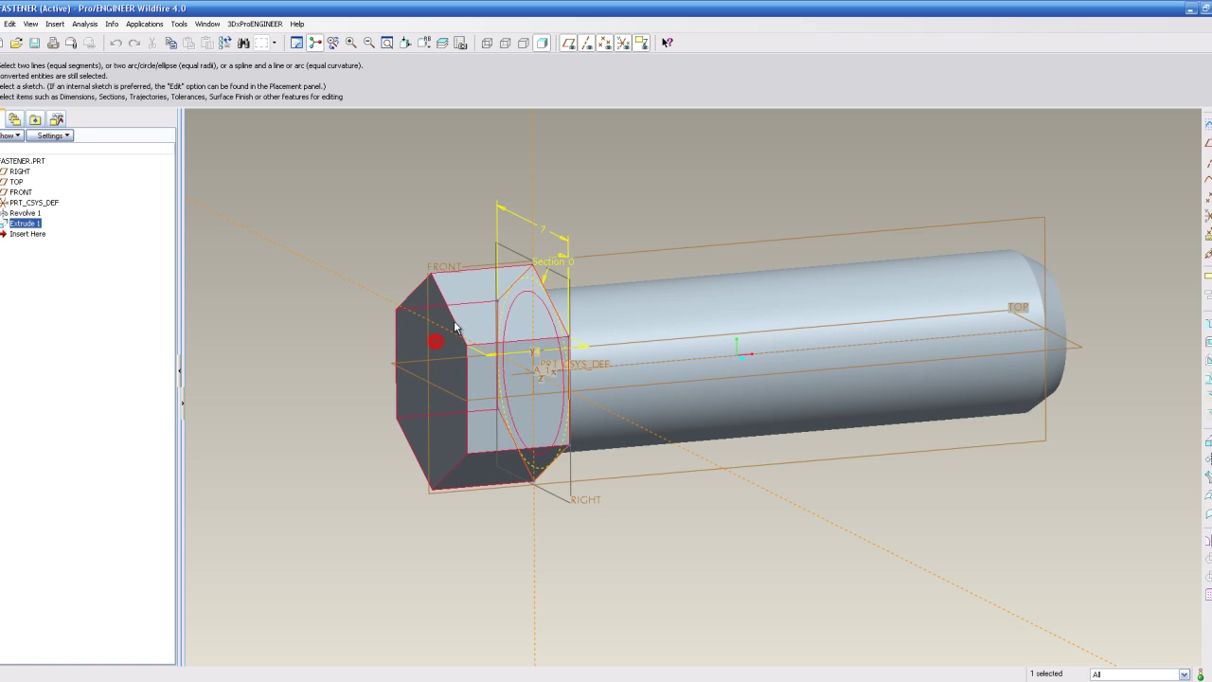
{"action": "double_click", "coordinate": [547, 231]}
{"action": "type", "text": "8"}
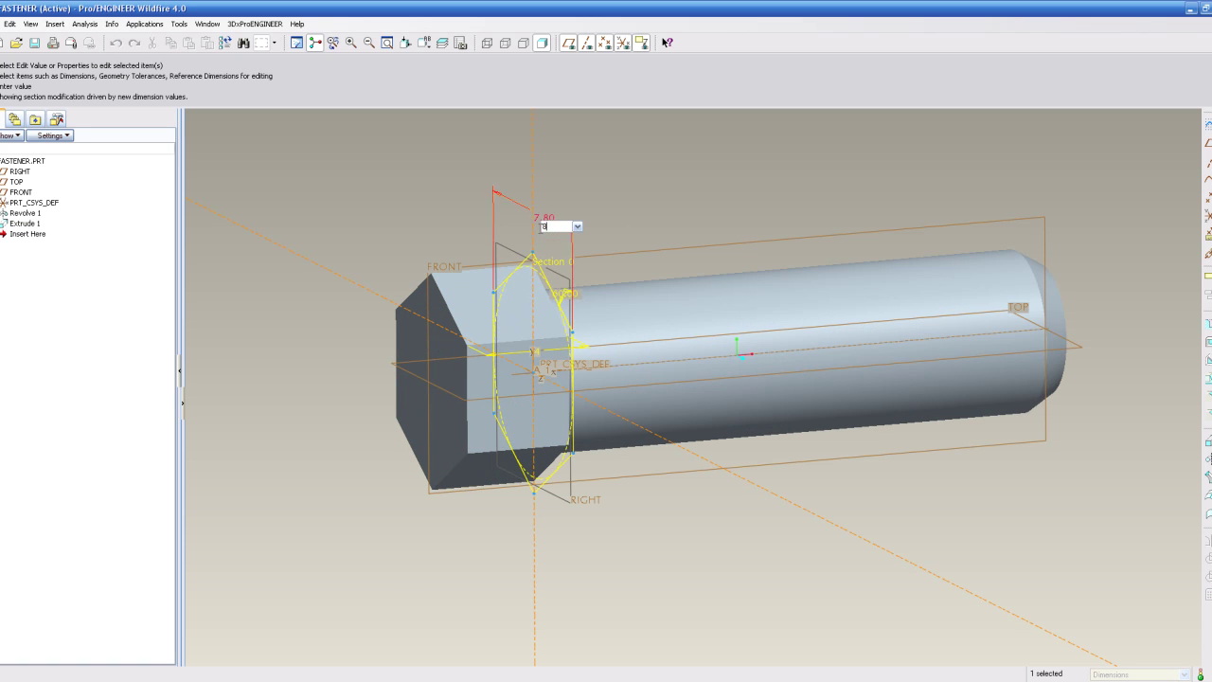
{"action": "key", "text": "Return"}
{"action": "left_click", "coordinate": [367, 208]}
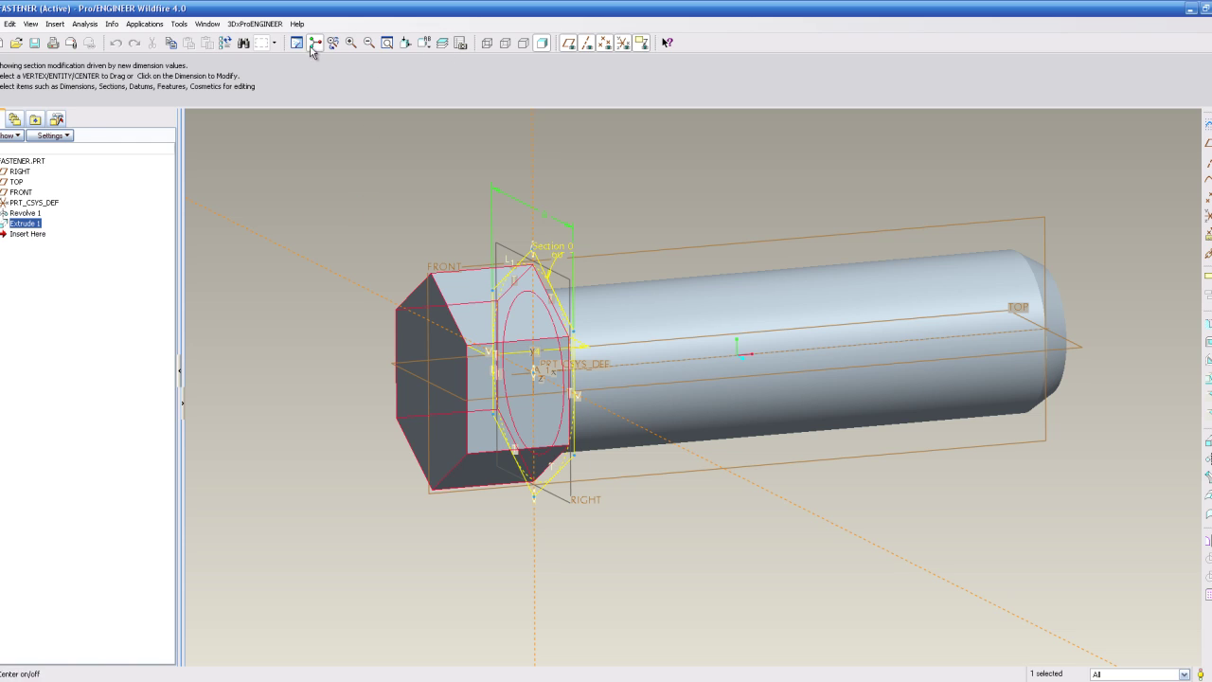
{"action": "left_click", "coordinate": [227, 42]}
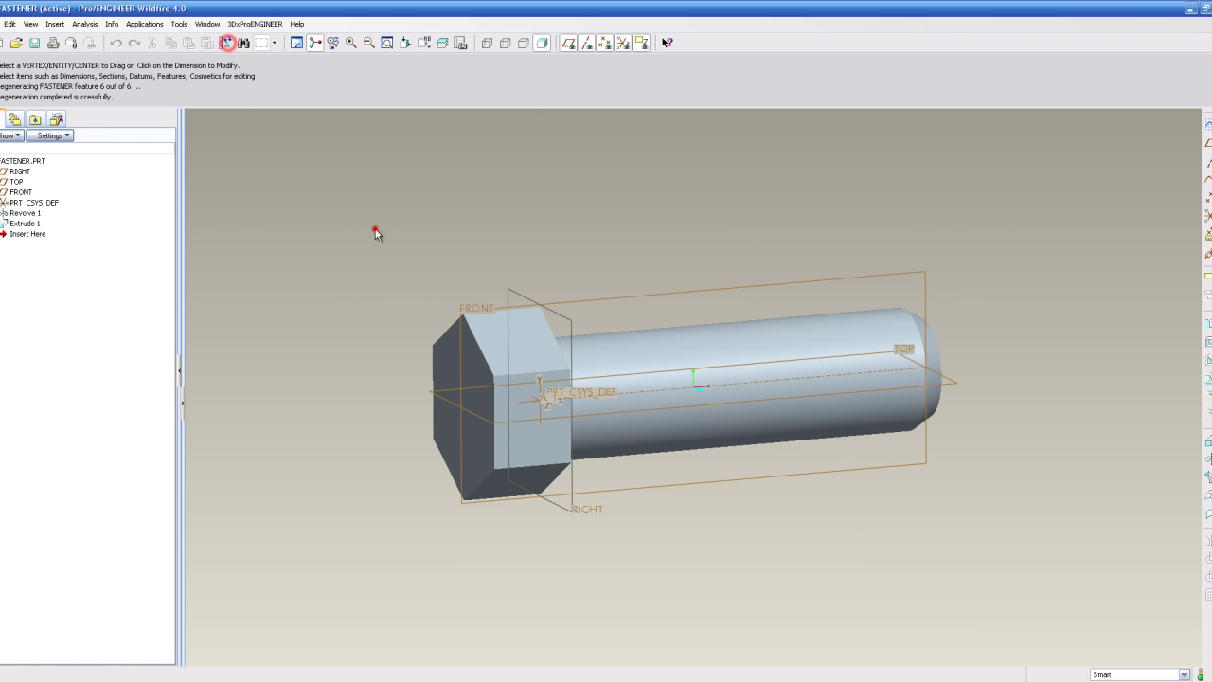
{"action": "left_click", "coordinate": [375, 232]}
Display the hexagonal head's feature dimensions and examine the fastener from different angles.
{"action": "scroll", "coordinate": [650, 461], "scroll_direction": "down", "scroll_amount": 1}
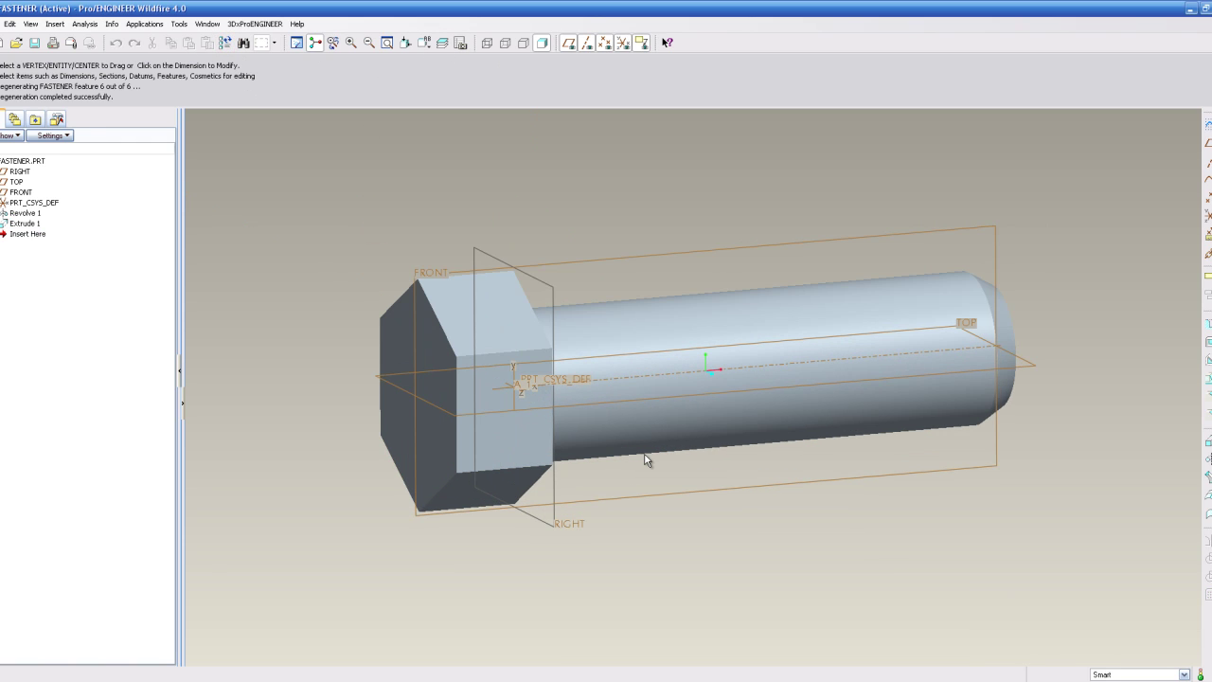
{"action": "double_click", "coordinate": [403, 357]}
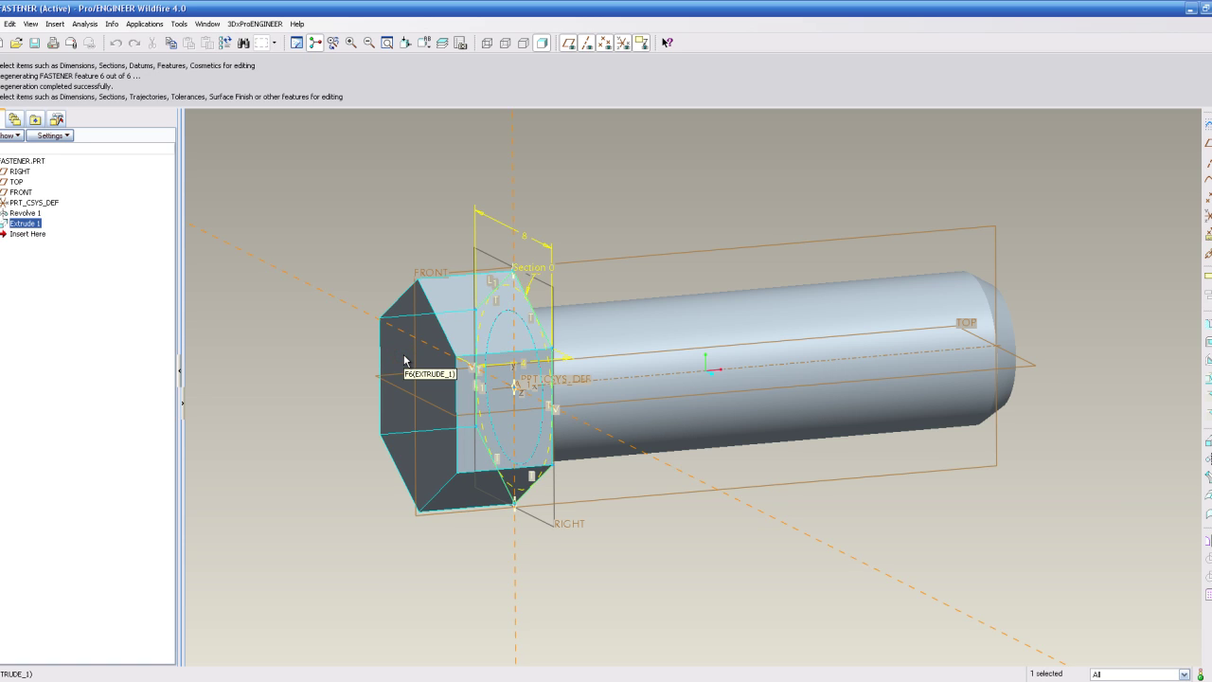
{"action": "middle_click_drag", "start_coordinate": [692, 344], "coordinate": [730, 368]}
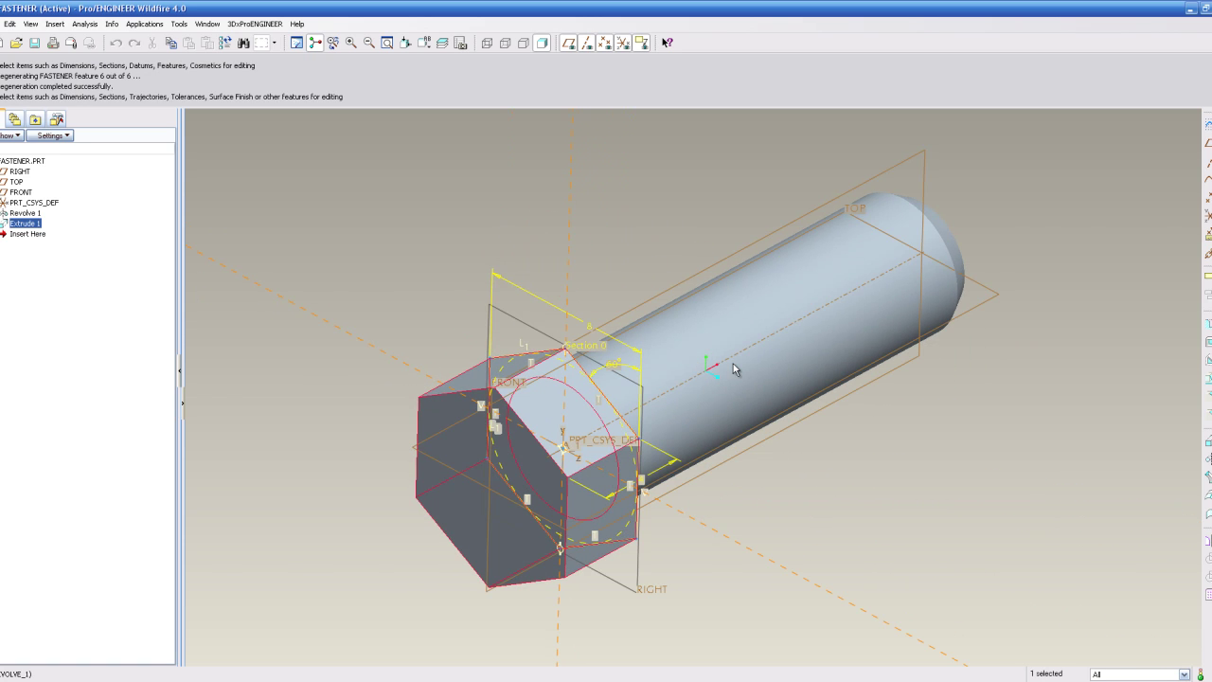
{"action": "scroll", "coordinate": [629, 573], "scroll_direction": "down", "scroll_amount": 1}
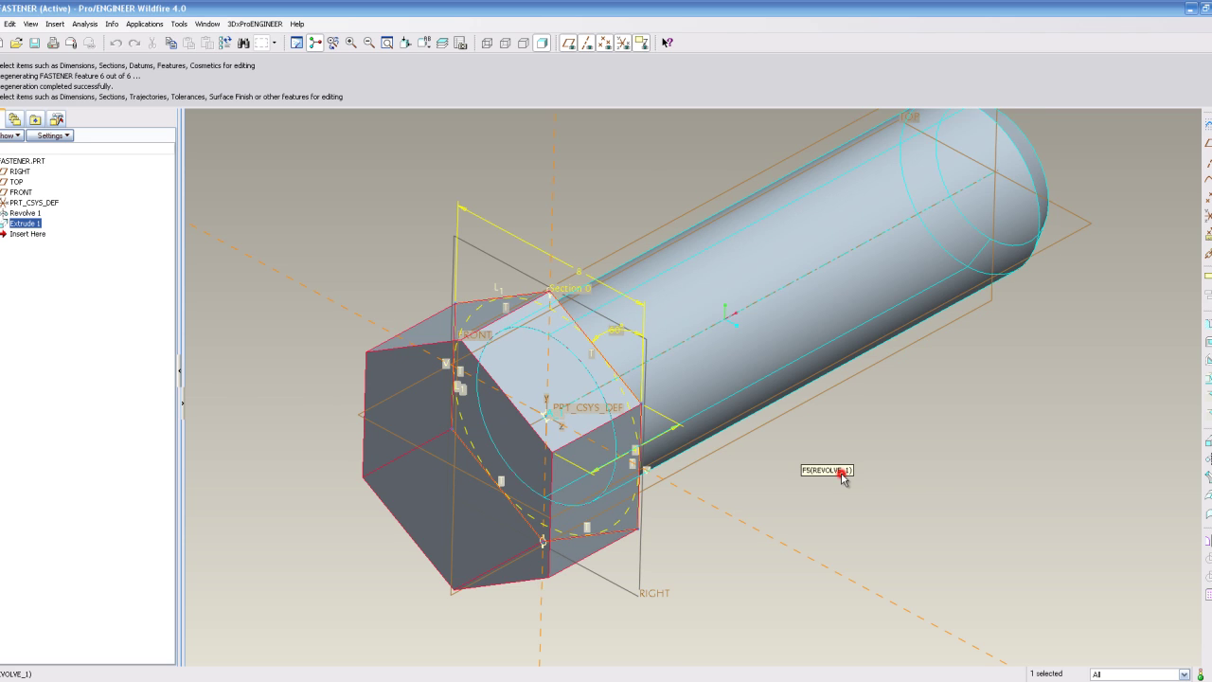
{"action": "scroll", "coordinate": [615, 396], "scroll_direction": "up", "scroll_amount": 2}
{"action": "left_click", "coordinate": [796, 427]}
{"action": "middle_click_drag", "start_coordinate": [605, 245], "coordinate": [576, 379]}
{"action": "scroll", "coordinate": [577, 378], "scroll_direction": "down", "scroll_amount": 3}
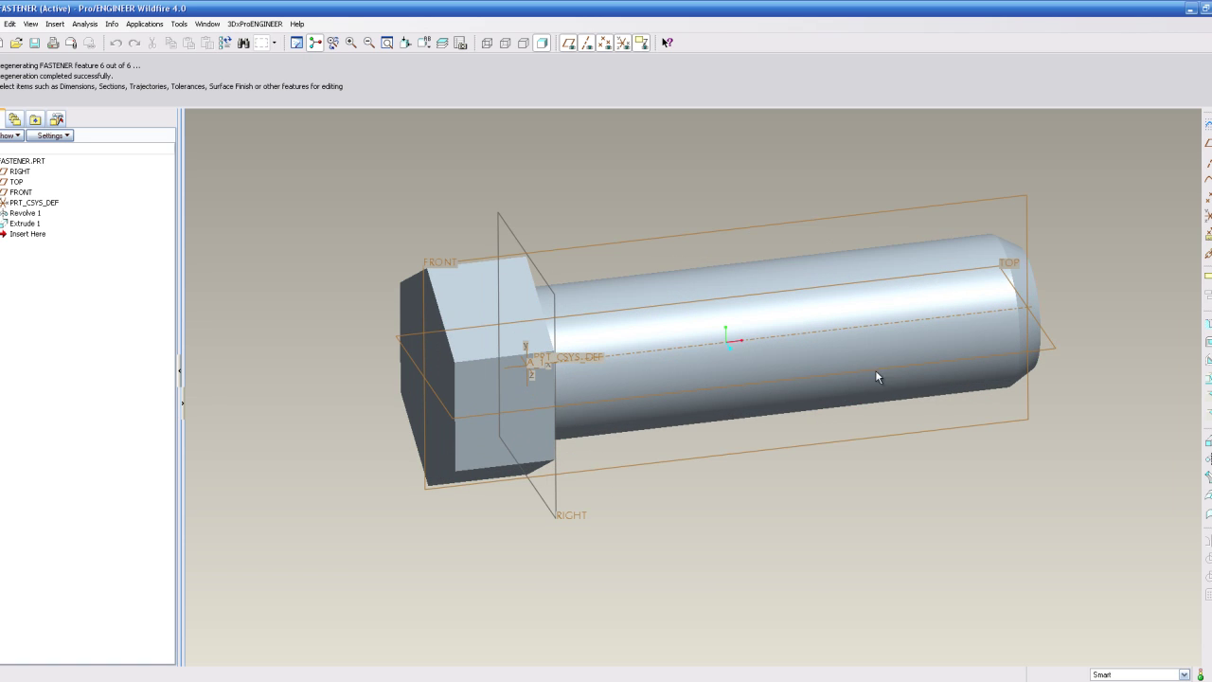
Start a new Revolve with an internal sketch on the FRONT plane, using the RIGHT plane as reference with Right orientation.
{"action": "left_click", "coordinate": [1207, 441]}
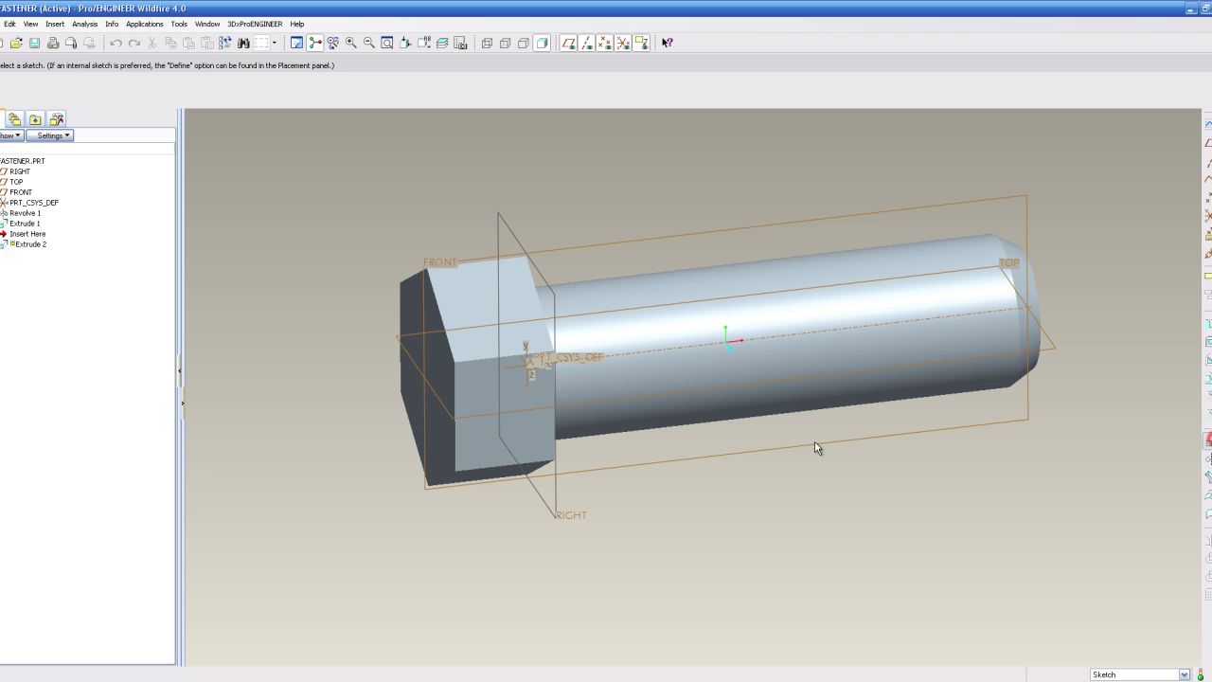
{"action": "left_click", "coordinate": [1210, 82]}
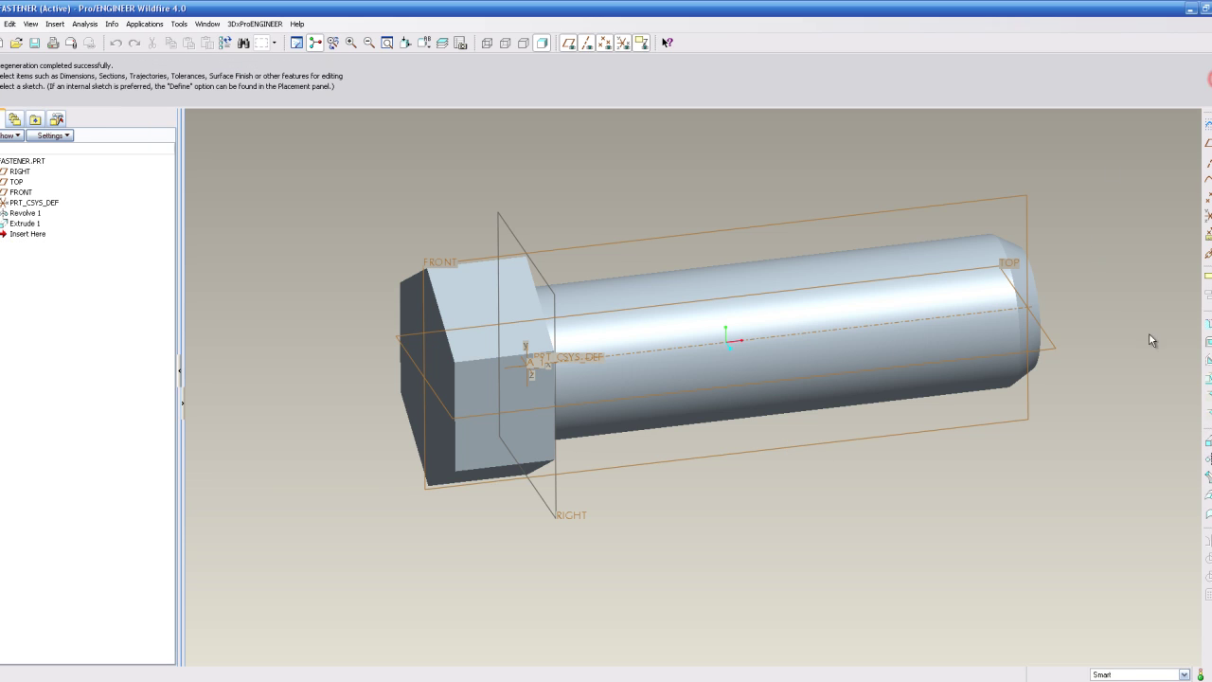
{"action": "left_click", "coordinate": [1208, 455]}
{"action": "left_click", "coordinate": [1207, 454]}
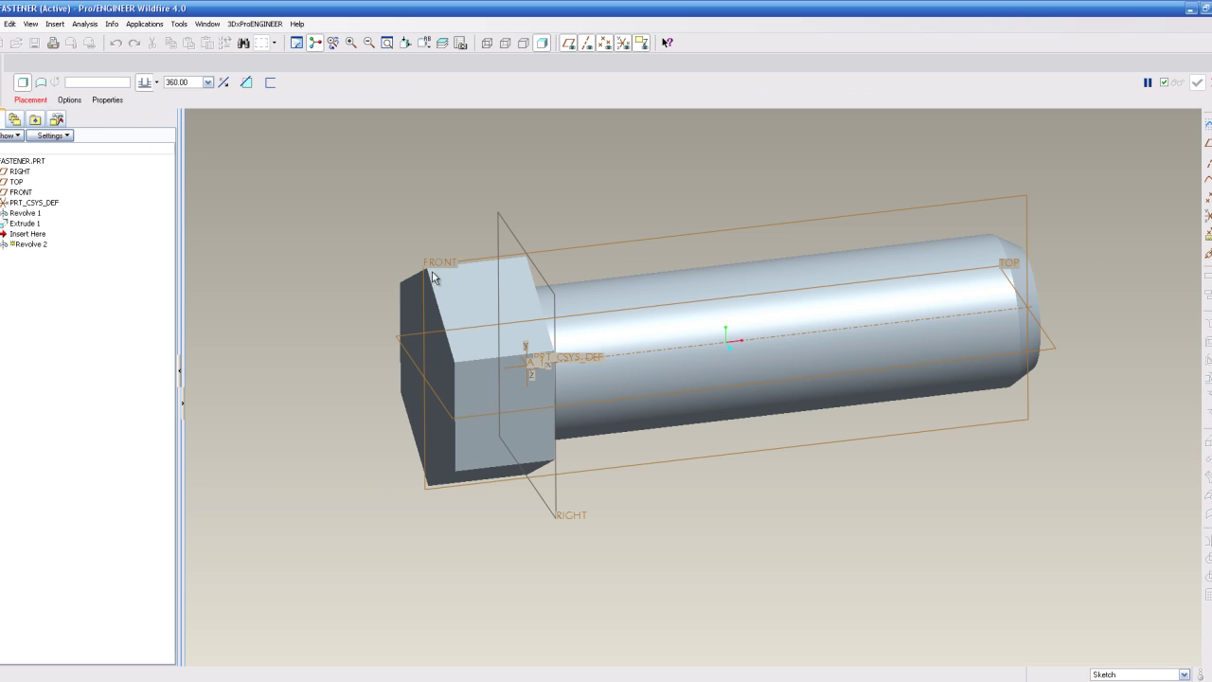
{"action": "left_click", "coordinate": [32, 100]}
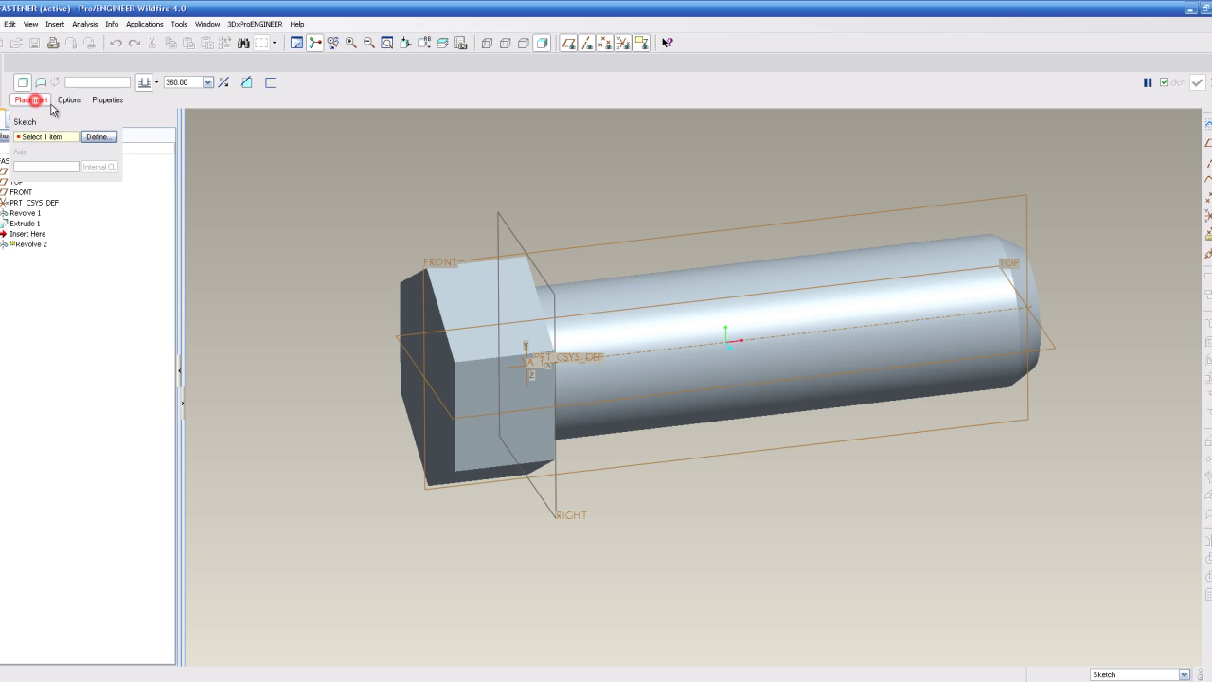
{"action": "left_click", "coordinate": [99, 139]}
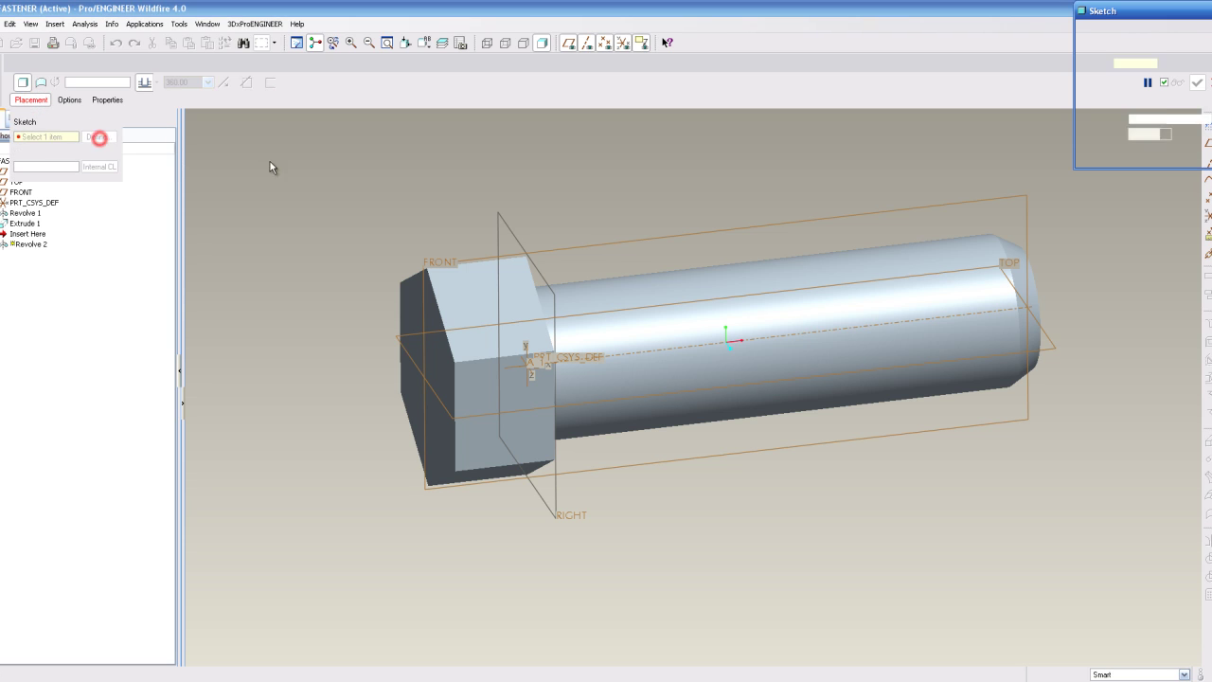
{"action": "left_click", "coordinate": [604, 245]}
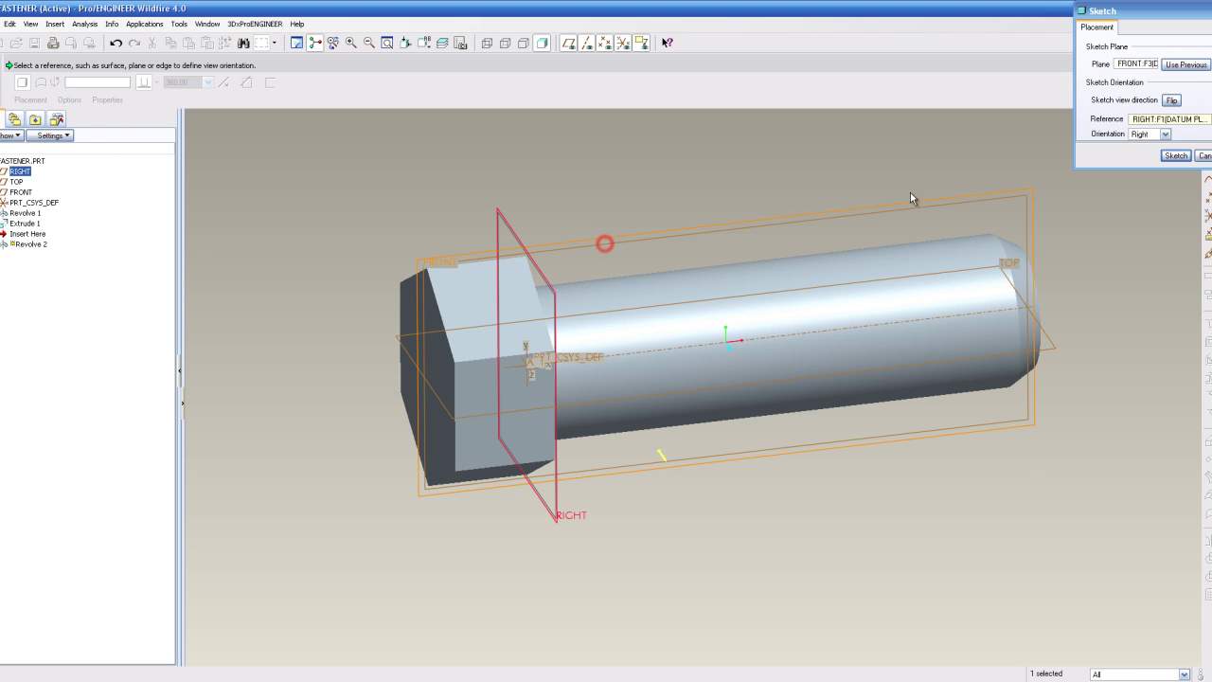
{"action": "left_click", "coordinate": [1175, 156]}
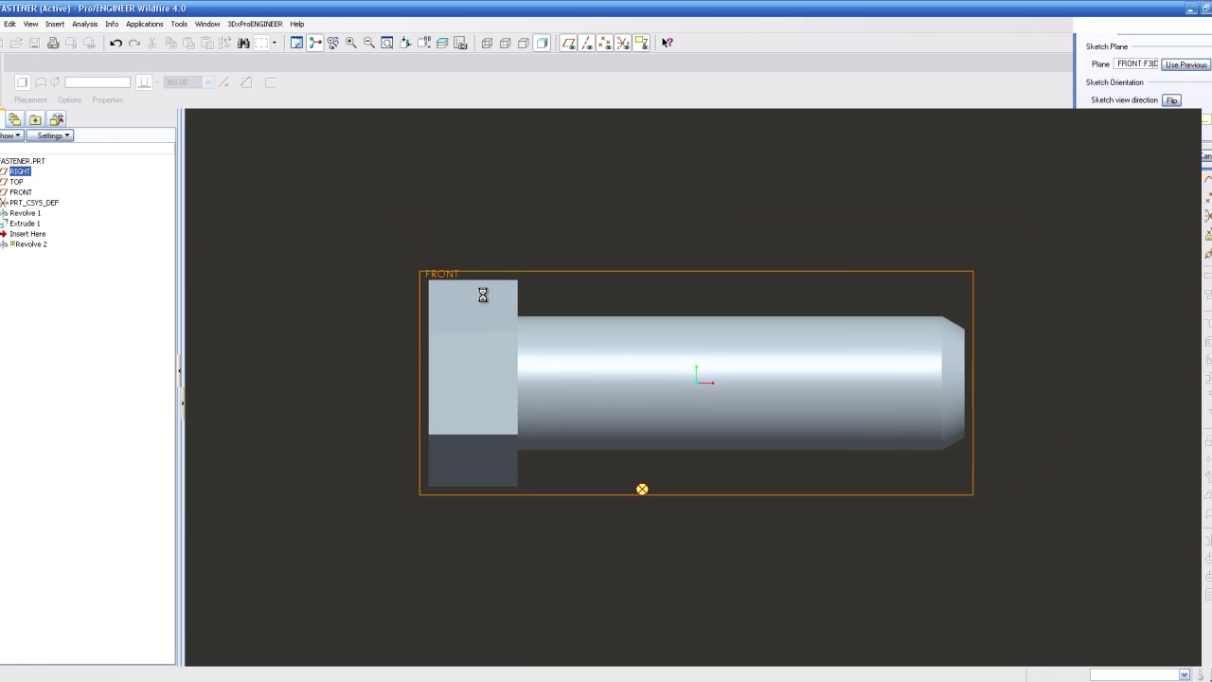
Add the hexagonal head's upper edge and outer end face as sketch references, alongside the RIGHT and TOP planes.
{"action": "scroll", "coordinate": [459, 298], "scroll_direction": "down", "scroll_amount": 2}
{"action": "scroll", "coordinate": [439, 303], "scroll_direction": "down", "scroll_amount": 1}
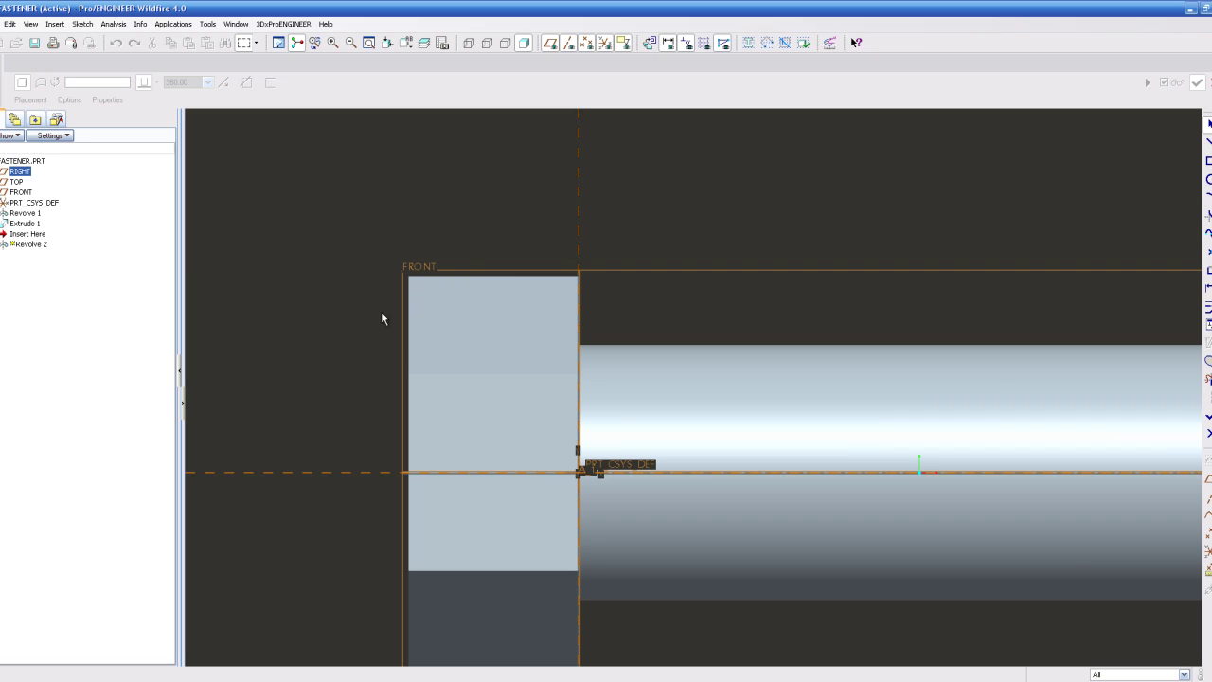
{"action": "left_click", "coordinate": [84, 24]}
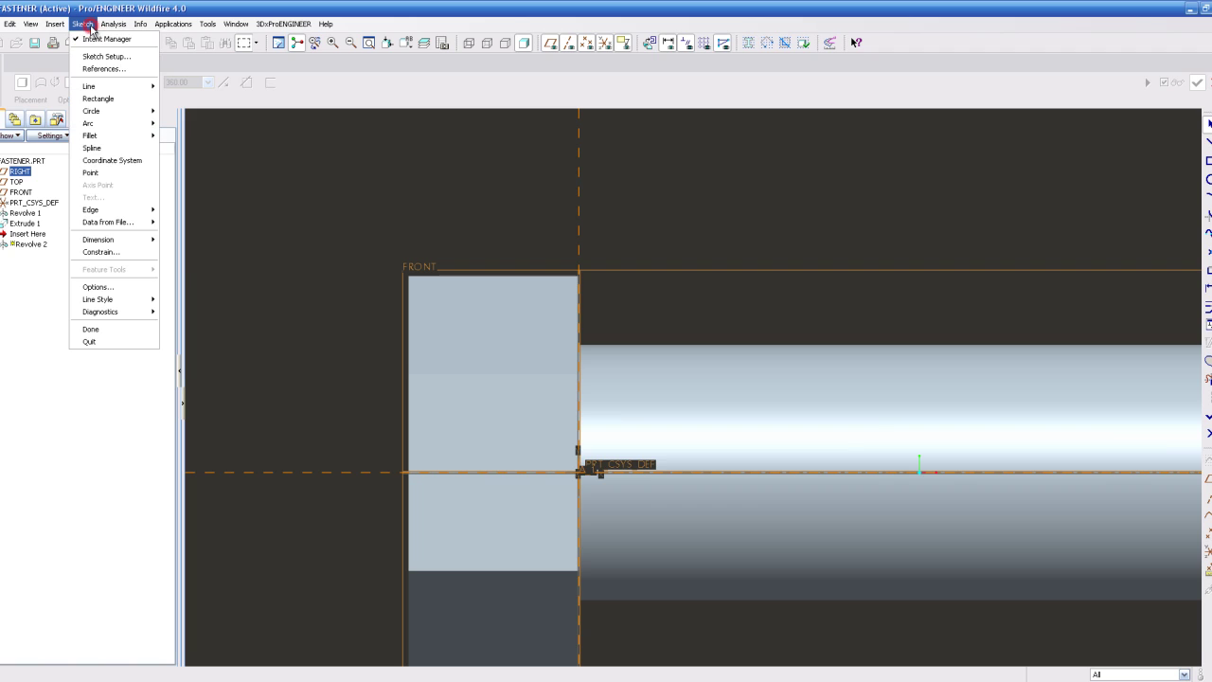
{"action": "left_click", "coordinate": [104, 62]}
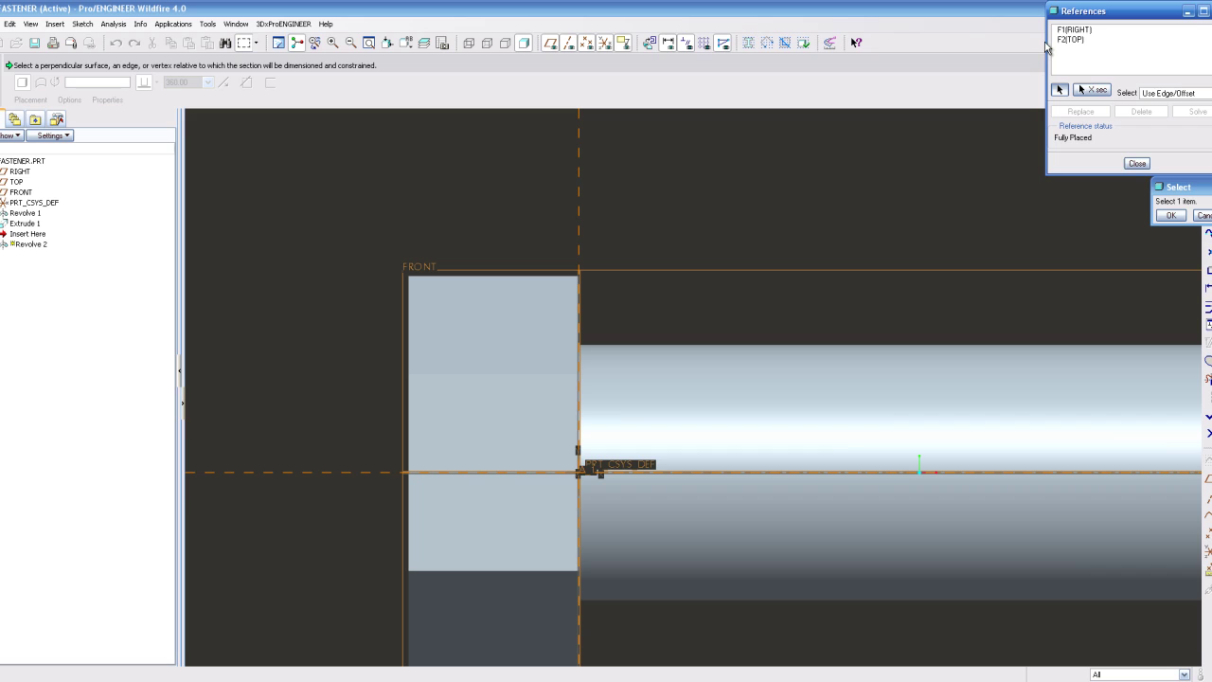
{"action": "left_click_drag", "start_coordinate": [1047, 40], "coordinate": [972, 40]}
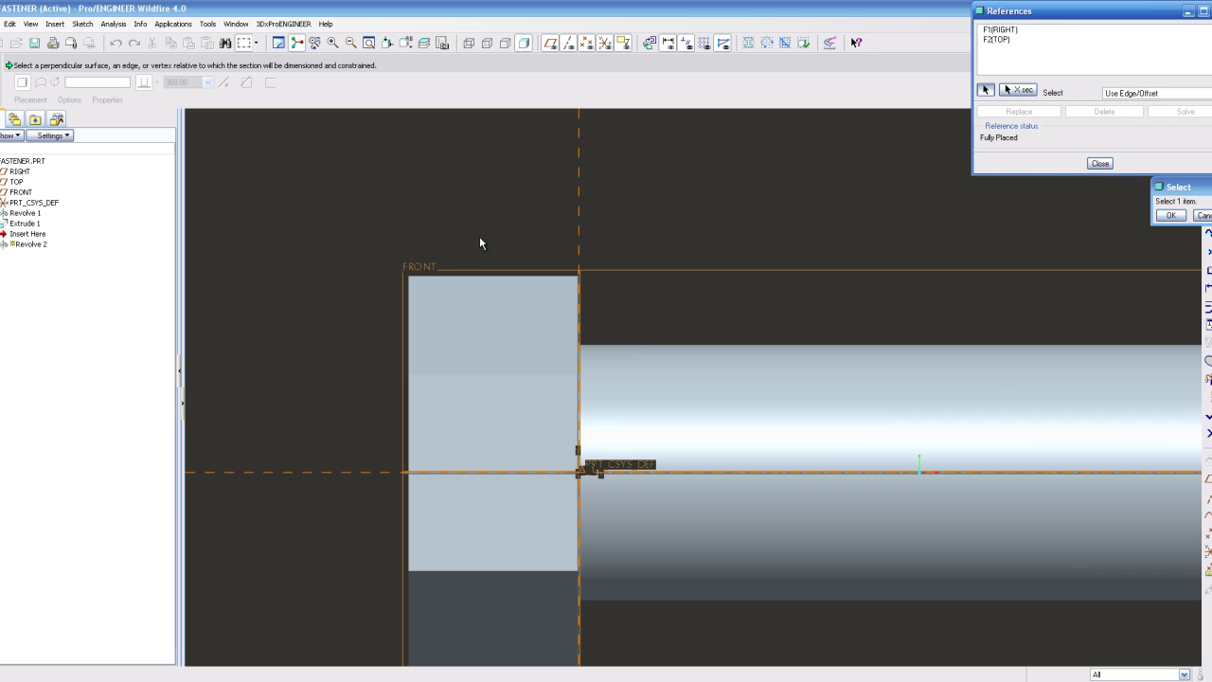
{"action": "left_click", "coordinate": [475, 277]}
{"action": "left_click", "coordinate": [406, 308]}
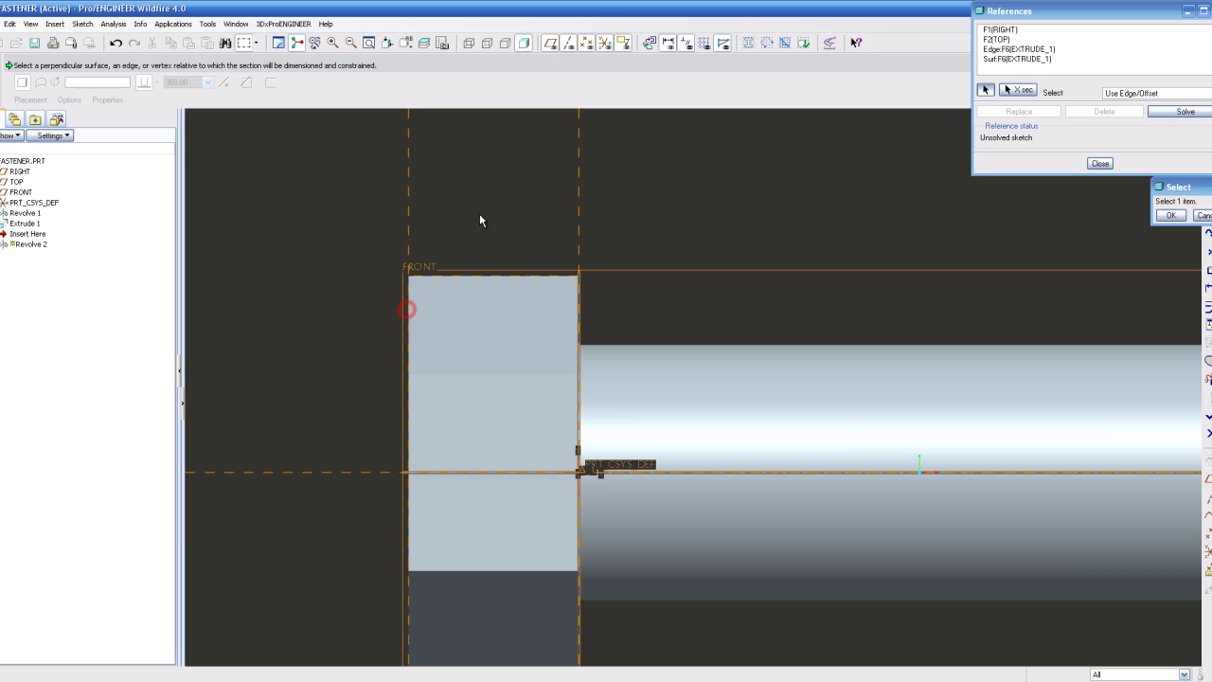
{"action": "left_click", "coordinate": [1100, 164]}
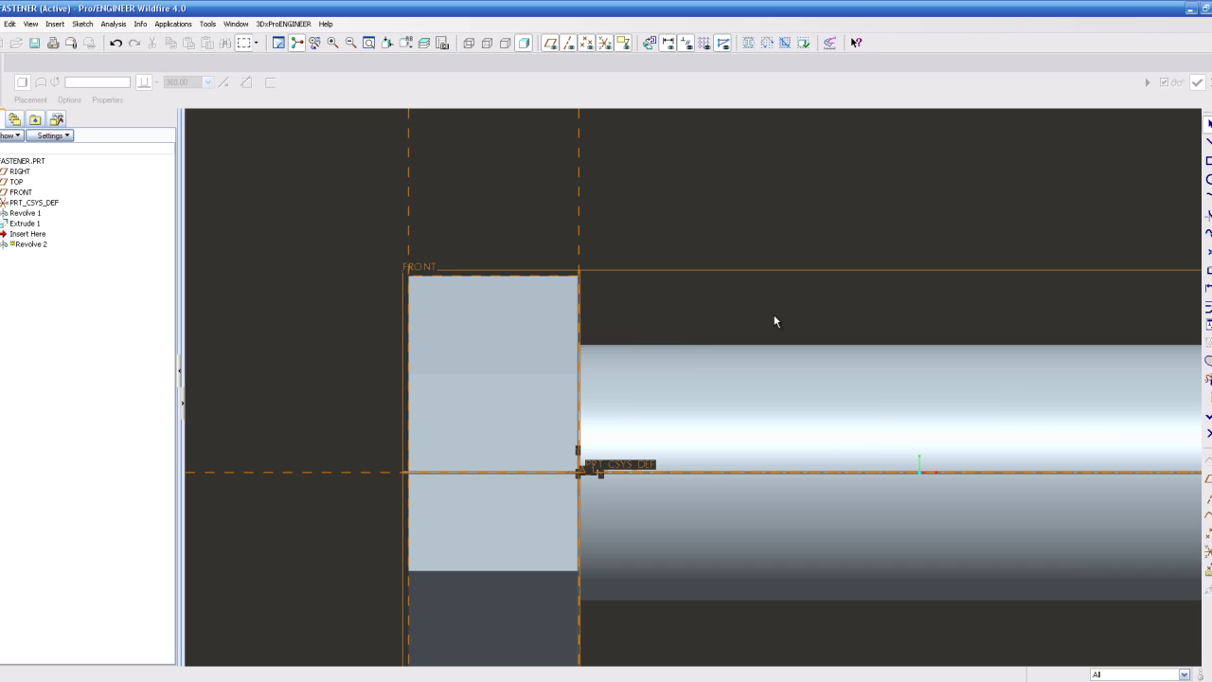
Sketch a closed right triangle about 0.6 mm wide and 1.1 mm high at the head's upper corner on the outer end face.
{"action": "left_click", "coordinate": [1209, 141]}
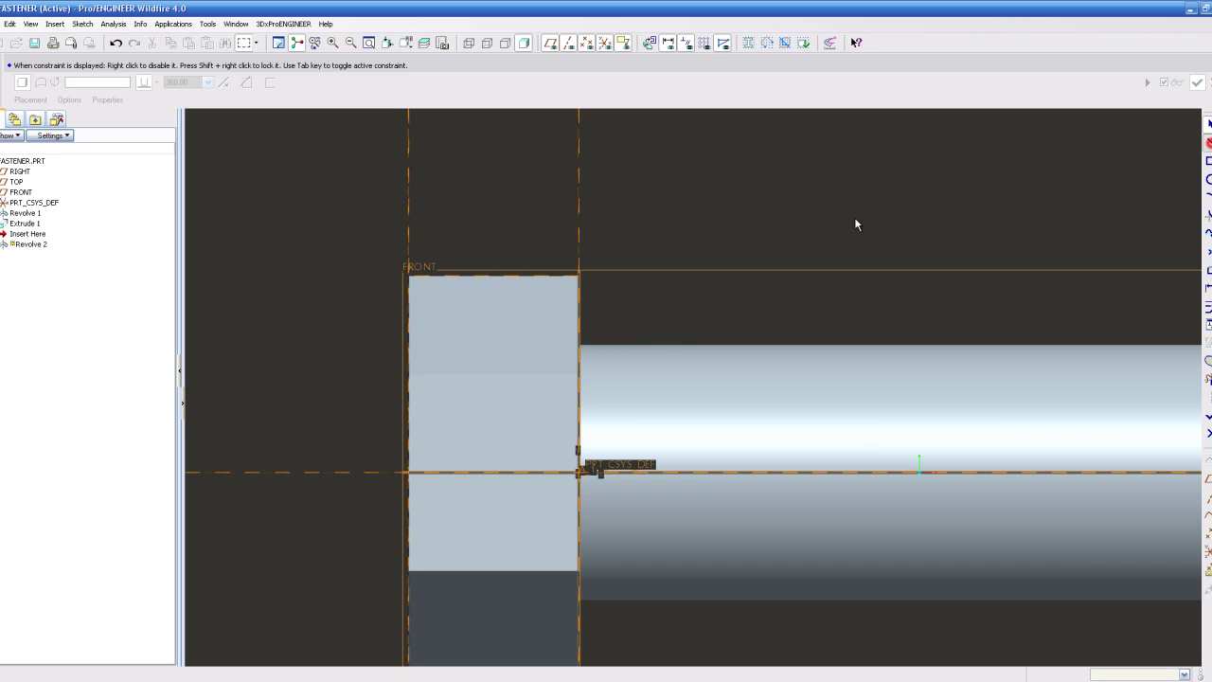
{"action": "left_click", "coordinate": [408, 277]}
{"action": "left_click", "coordinate": [409, 324]}
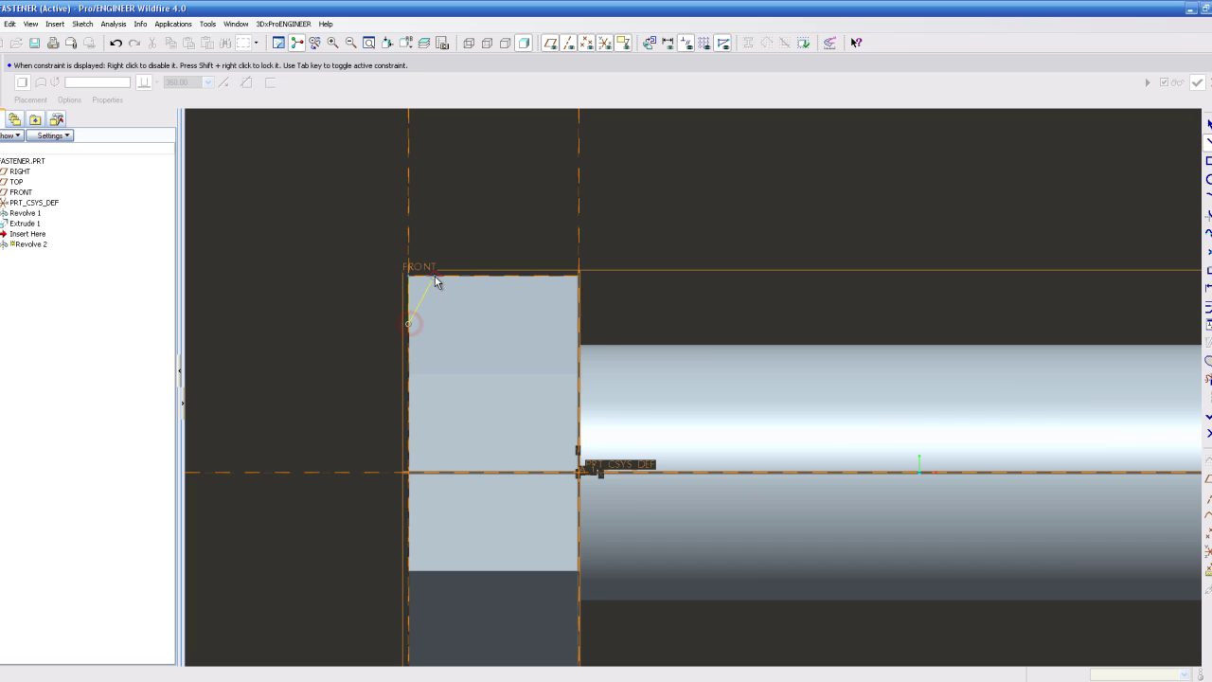
{"action": "left_click", "coordinate": [435, 277]}
{"action": "left_click", "coordinate": [409, 278]}
{"action": "scroll", "coordinate": [519, 282], "scroll_direction": "up", "scroll_amount": 1}
{"action": "middle_click", "coordinate": [530, 281]}
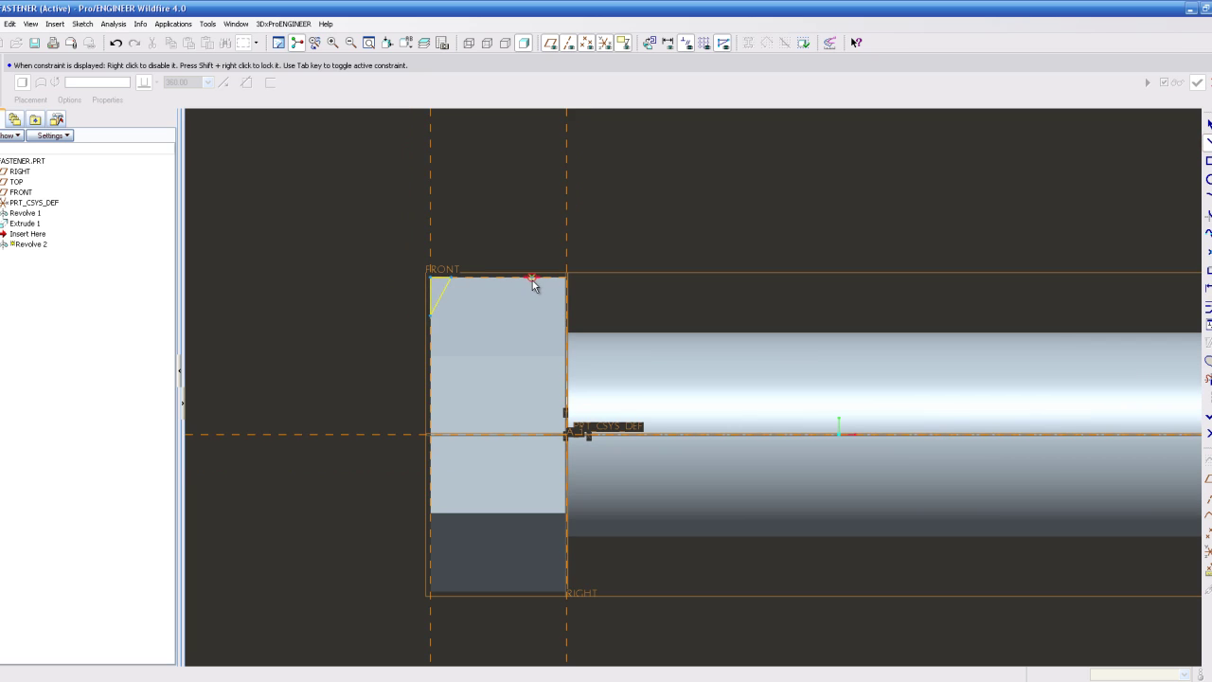
Sketch a second closed triangle, about 1.1 mm wide and equally high, at the head's upper corner on the shank side.
{"action": "left_click", "coordinate": [567, 278]}
{"action": "left_click", "coordinate": [535, 284]}
{"action": "scroll", "coordinate": [639, 298], "scroll_direction": "up", "scroll_amount": 1}
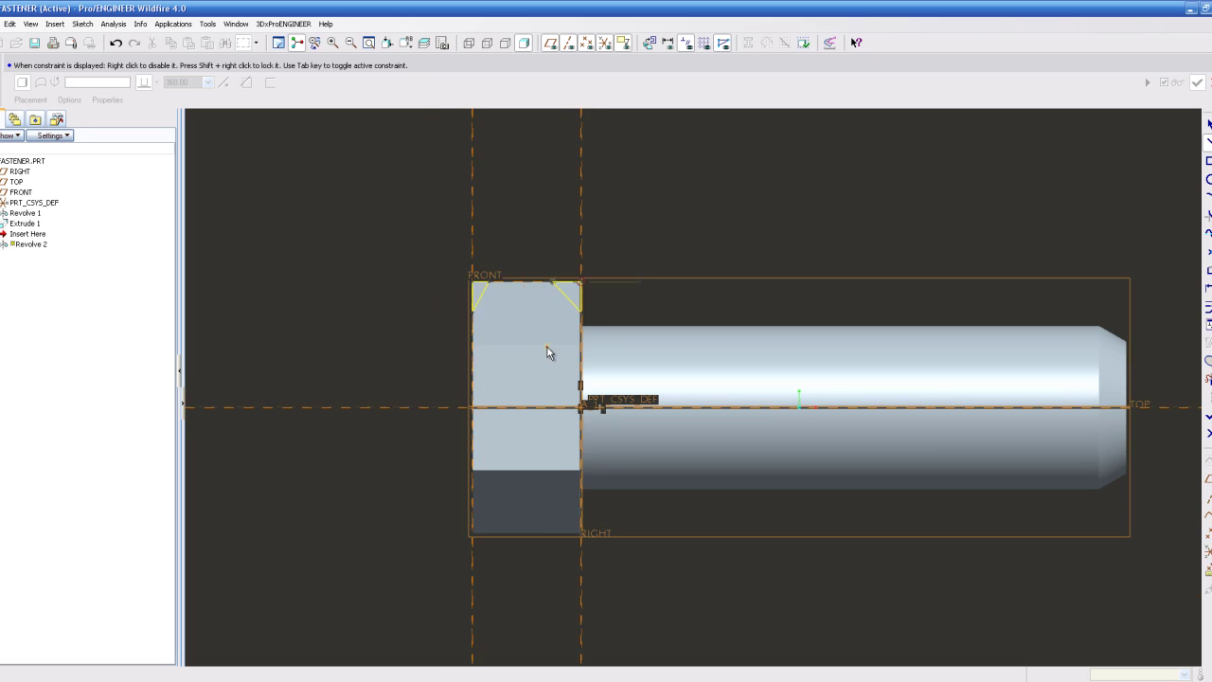
Draw a horizontal centerline along the TOP reference through the fastener's axis for the revolve.
{"action": "scroll", "coordinate": [664, 281], "scroll_direction": "down", "scroll_amount": 2}
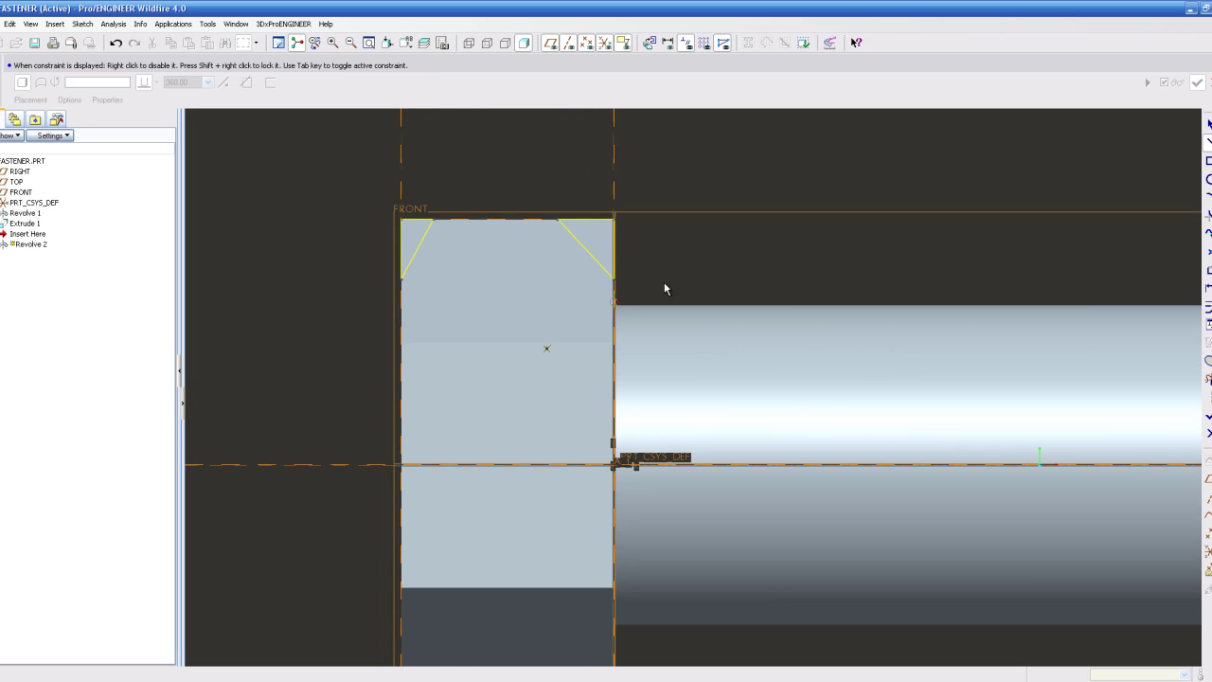
{"action": "left_click", "coordinate": [1208, 142]}
{"action": "left_click", "coordinate": [705, 465]}
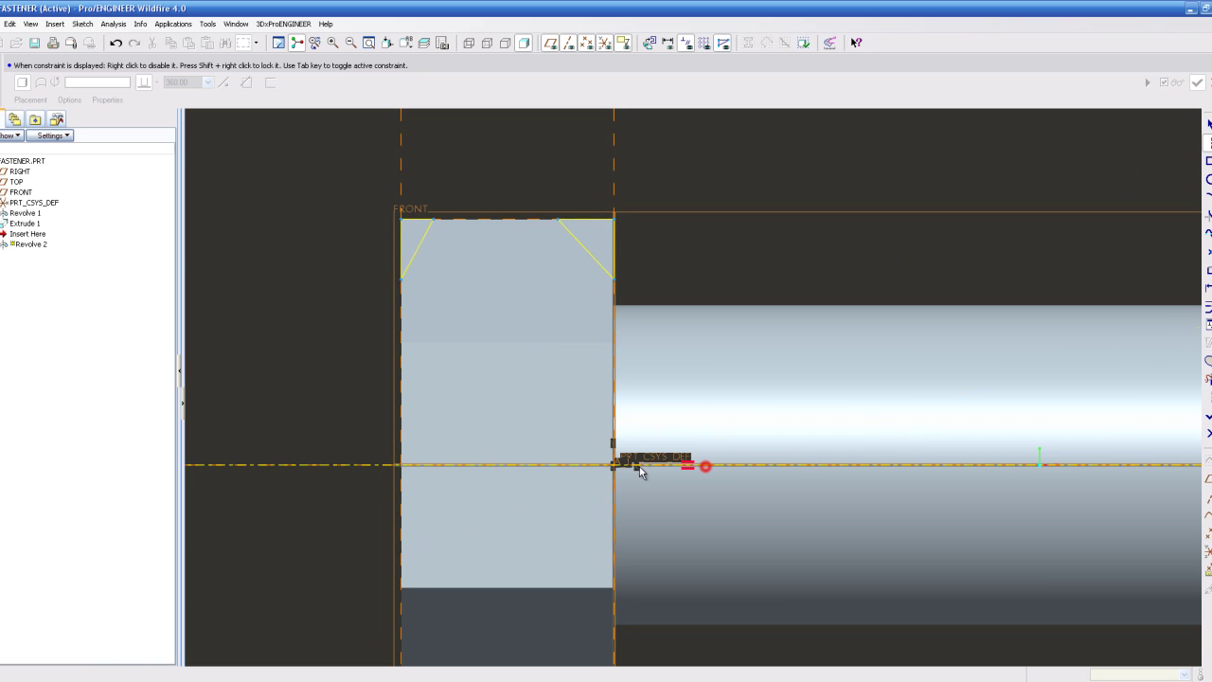
{"action": "left_click", "coordinate": [502, 465]}
{"action": "left_click", "coordinate": [1207, 125]}
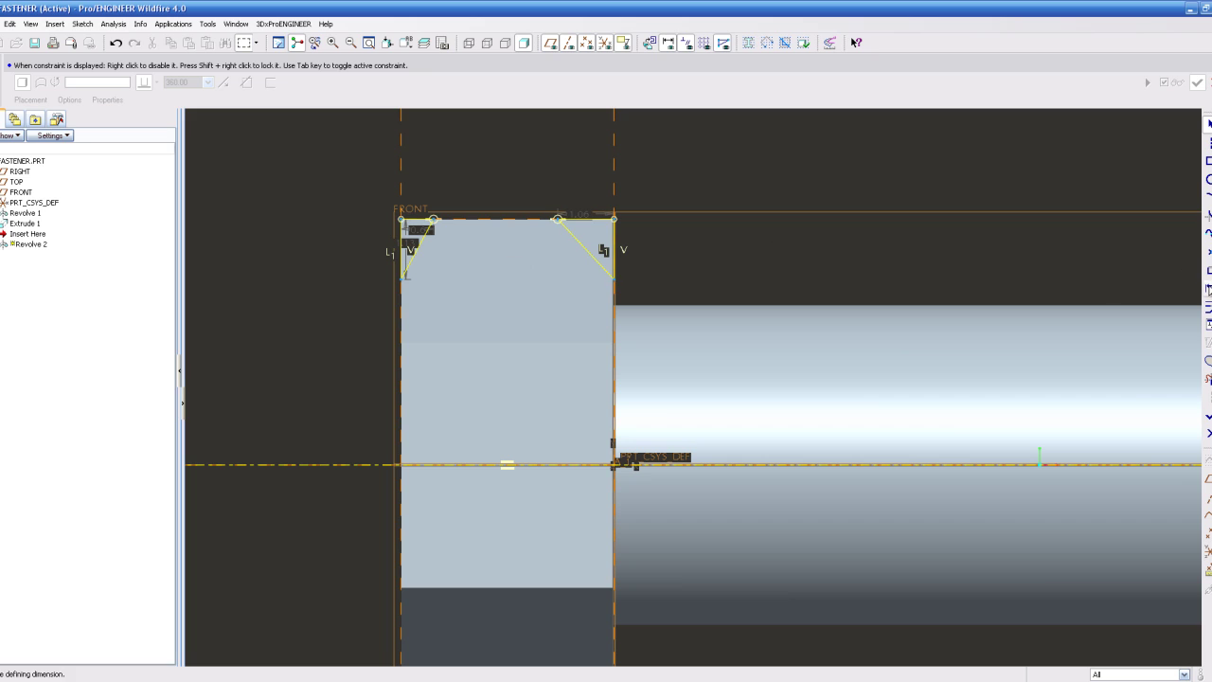
Dimension the angle between the outer triangle's sloped line and its vertical side, and set it to 15 degrees.
{"action": "left_click", "coordinate": [1207, 284]}
{"action": "scroll", "coordinate": [414, 246], "scroll_direction": "up", "scroll_amount": 2}
{"action": "scroll", "coordinate": [414, 246], "scroll_direction": "up", "scroll_amount": 3}
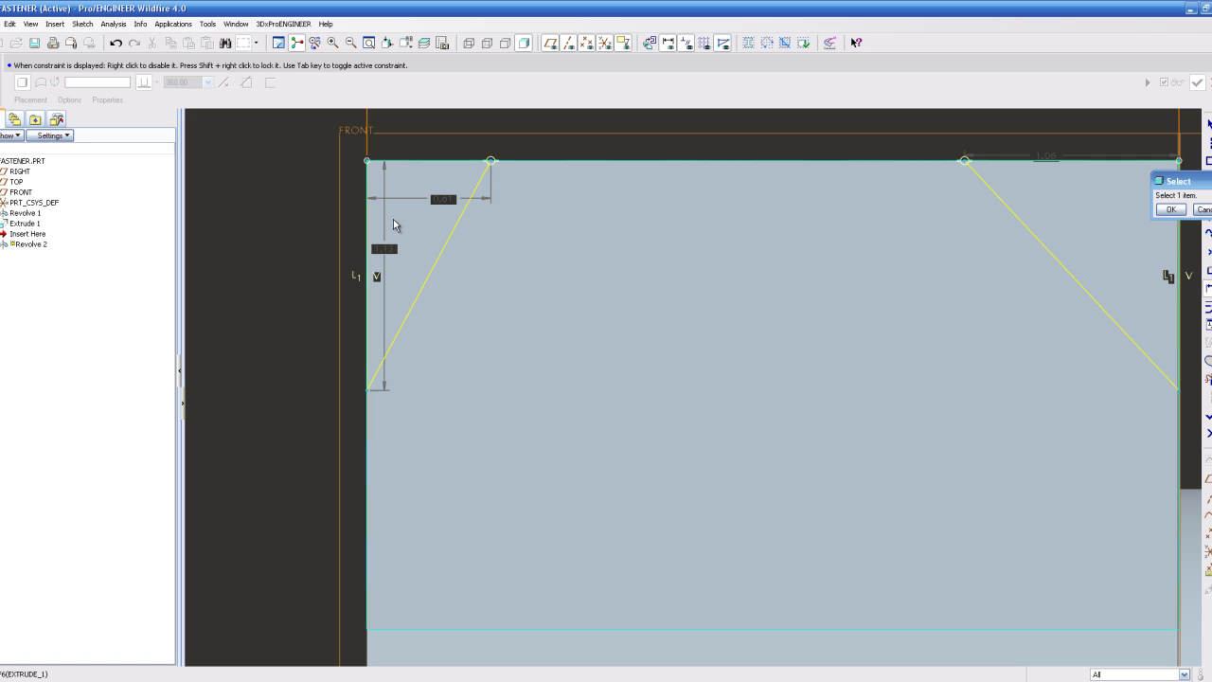
{"action": "scroll", "coordinate": [418, 292], "scroll_direction": "down", "scroll_amount": 3}
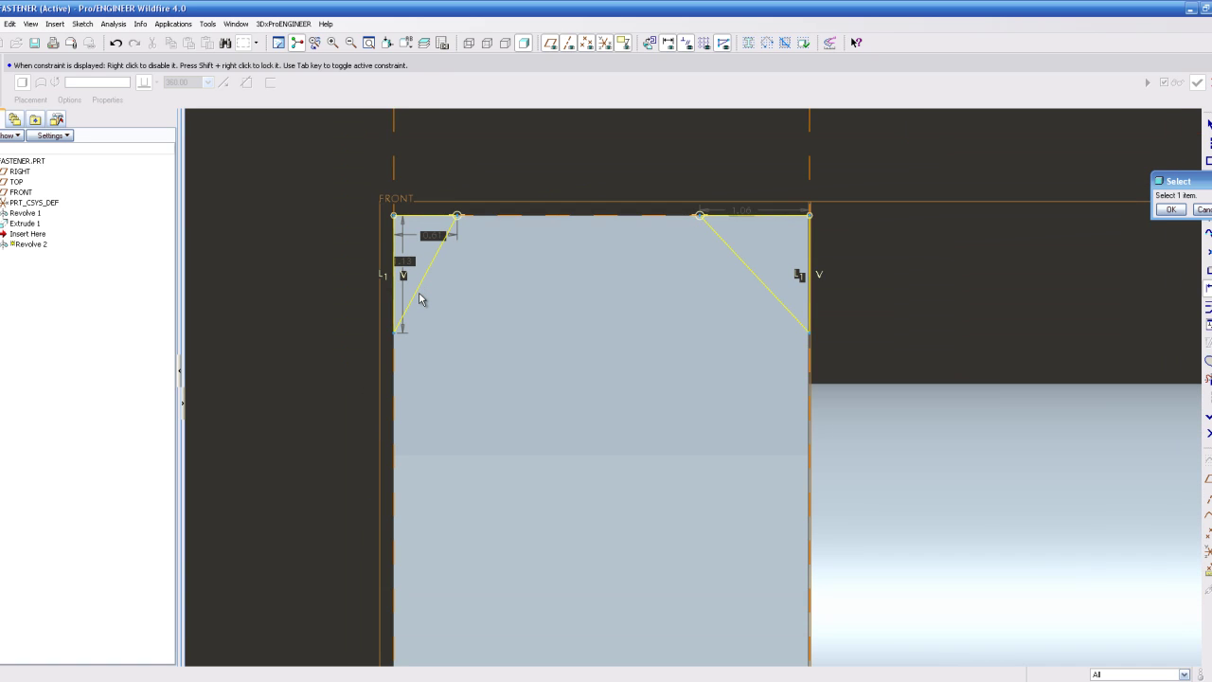
{"action": "left_click", "coordinate": [430, 269]}
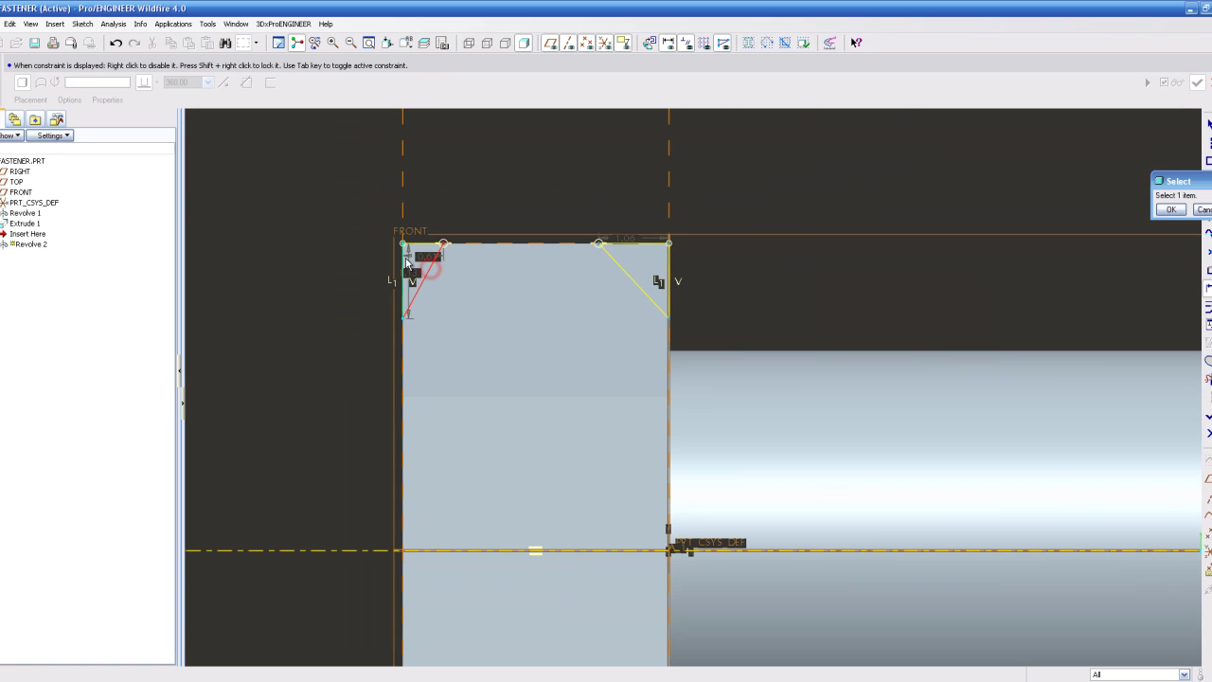
{"action": "left_click", "coordinate": [404, 266]}
{"action": "middle_click", "coordinate": [460, 202]}
{"action": "left_click", "coordinate": [1171, 210]}
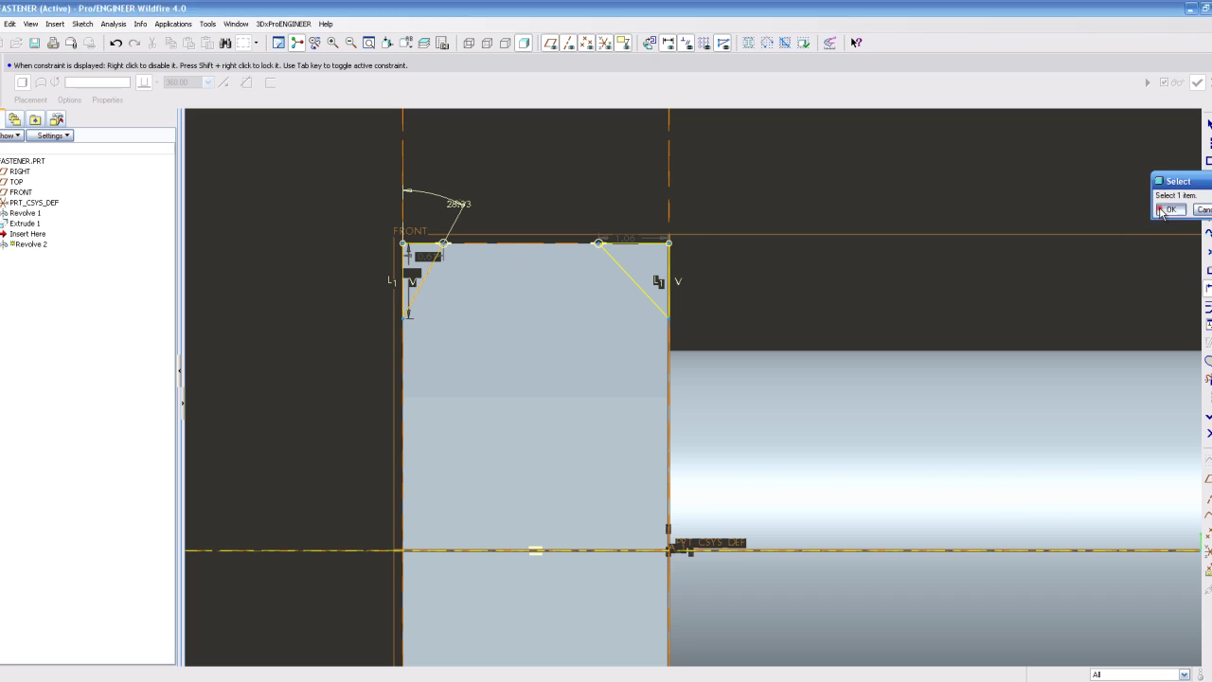
{"action": "double_click", "coordinate": [461, 203]}
{"action": "type", "text": "15"}
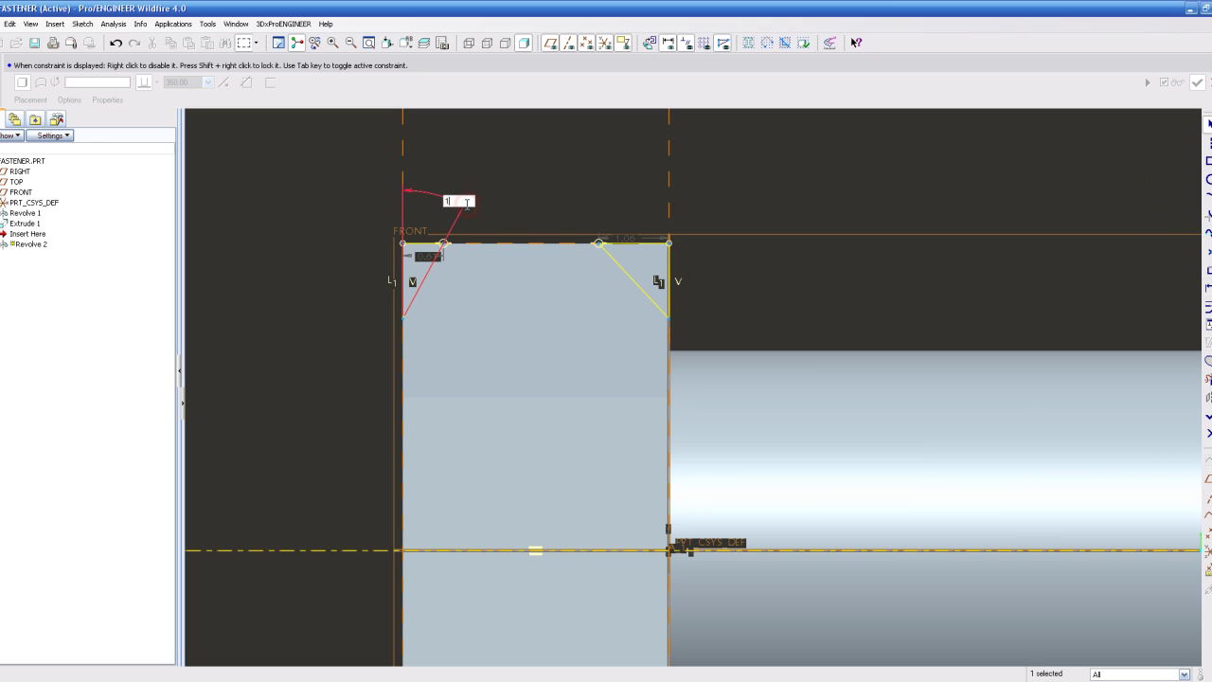
{"action": "key", "text": "Return"}
{"action": "left_click", "coordinate": [783, 218]}
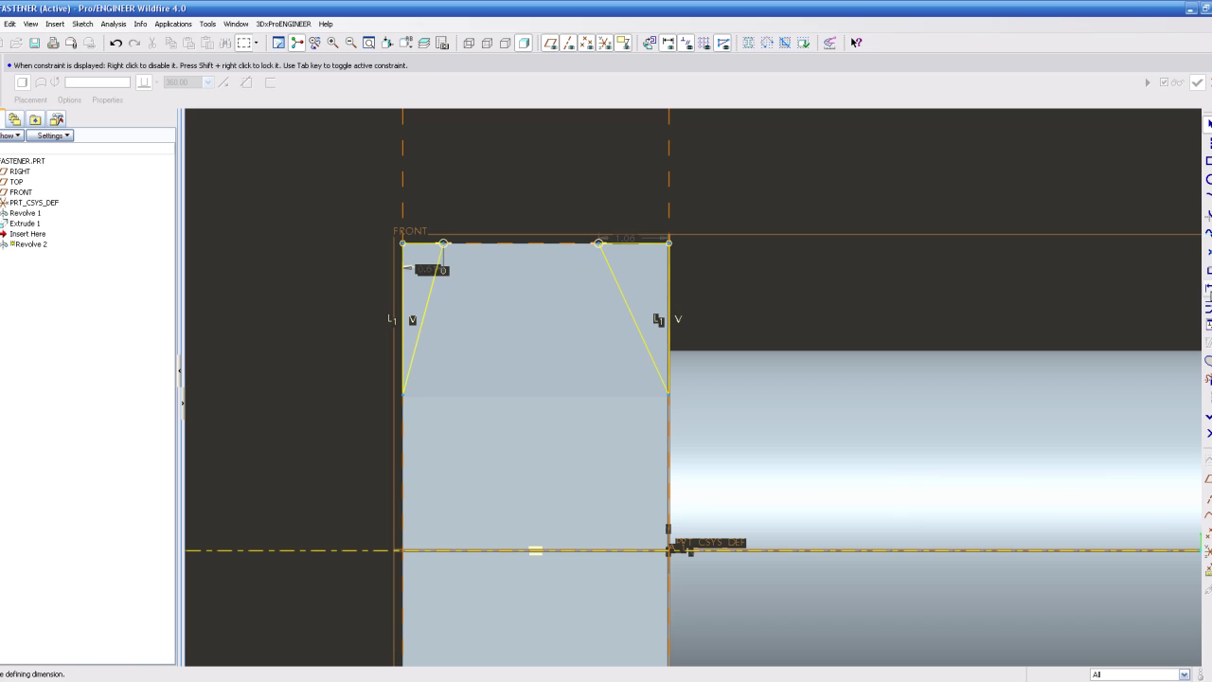
Dimension the angle between the shank-side triangle's sloped line and its vertical side, and set it to 15 degrees.
{"action": "left_click", "coordinate": [1209, 287]}
{"action": "left_click", "coordinate": [604, 261]}
{"action": "left_click", "coordinate": [669, 261]}
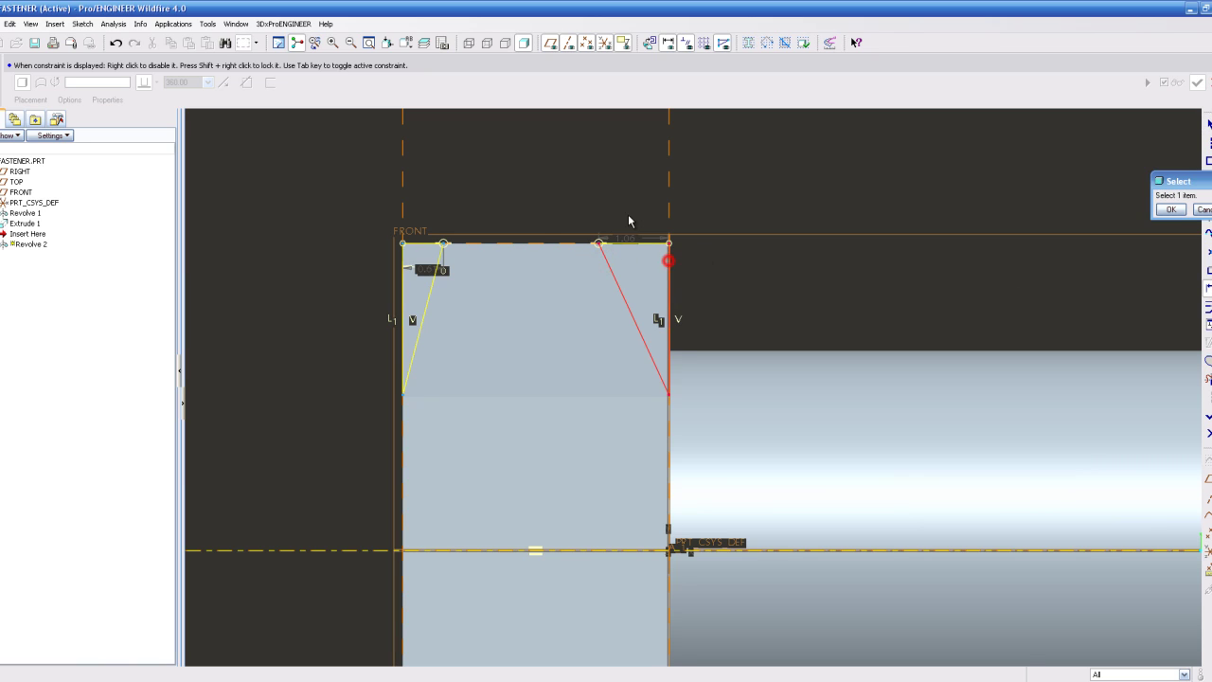
{"action": "scroll", "coordinate": [626, 212], "scroll_direction": "up", "scroll_amount": 2}
{"action": "middle_click", "coordinate": [626, 212]}
{"action": "left_click", "coordinate": [1169, 211]}
{"action": "left_click", "coordinate": [1171, 209]}
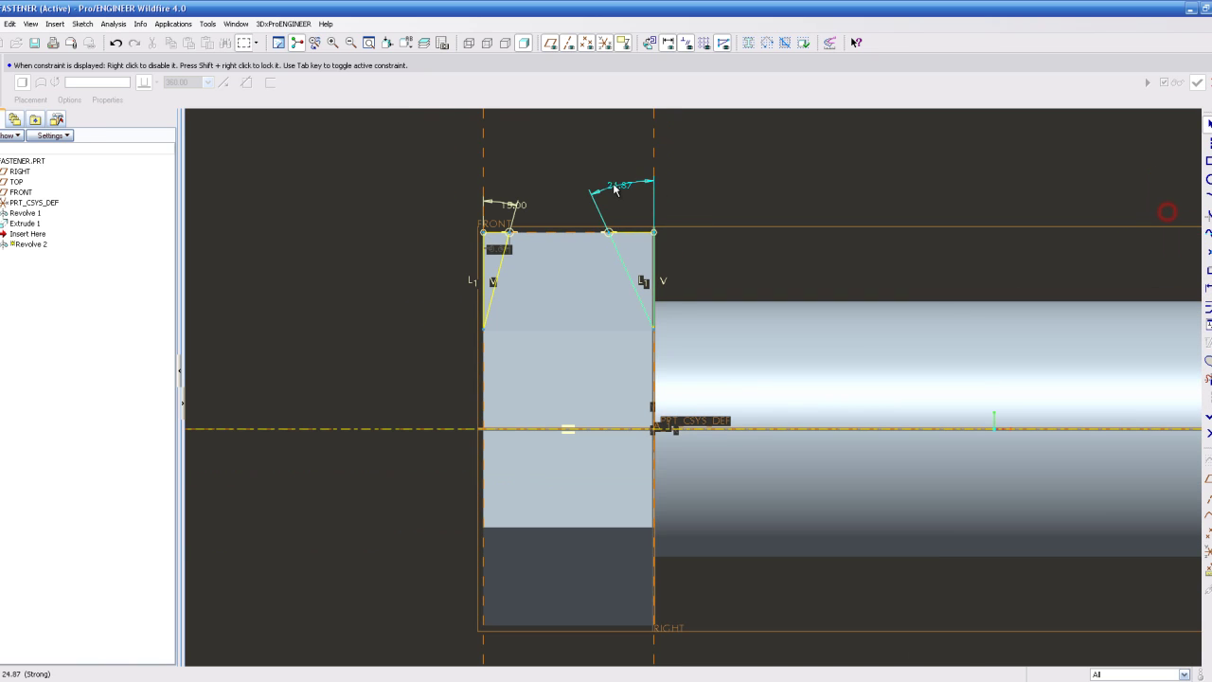
{"action": "left_click", "coordinate": [614, 186]}
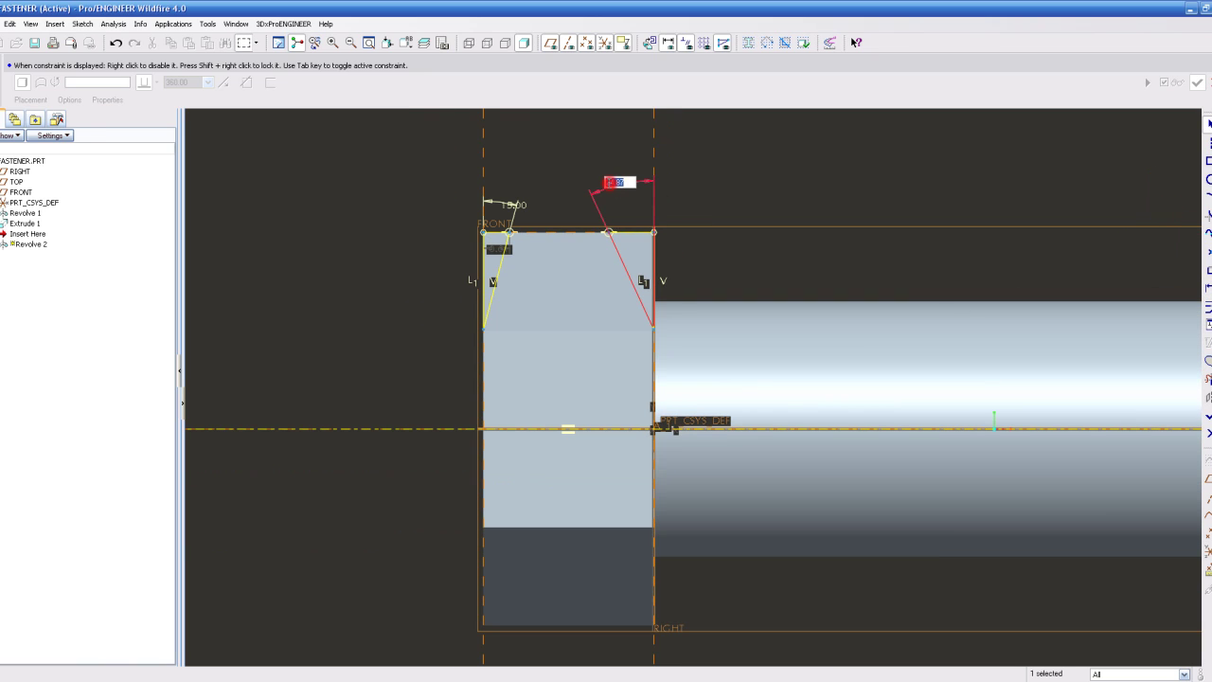
{"action": "left_click", "coordinate": [742, 237]}
Add a diameter dimension about the centerline to the outer triangle's lower vertex and set it to 8 mm.
{"action": "left_click", "coordinate": [1206, 289]}
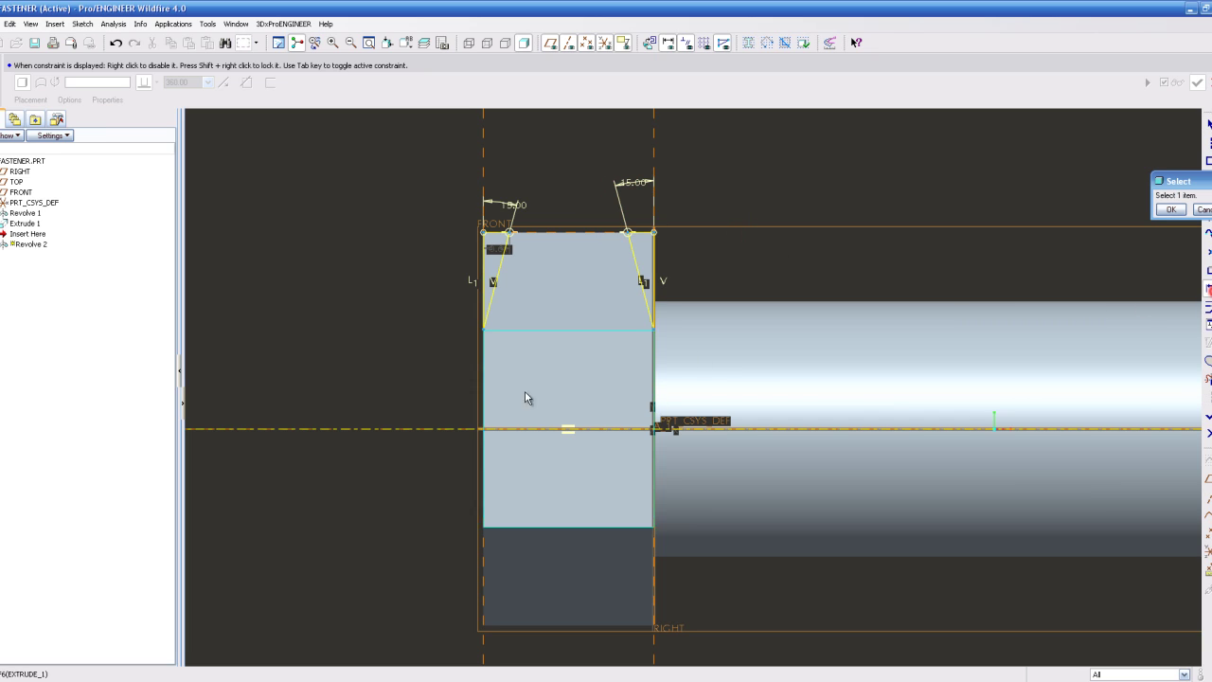
{"action": "left_click", "coordinate": [454, 430]}
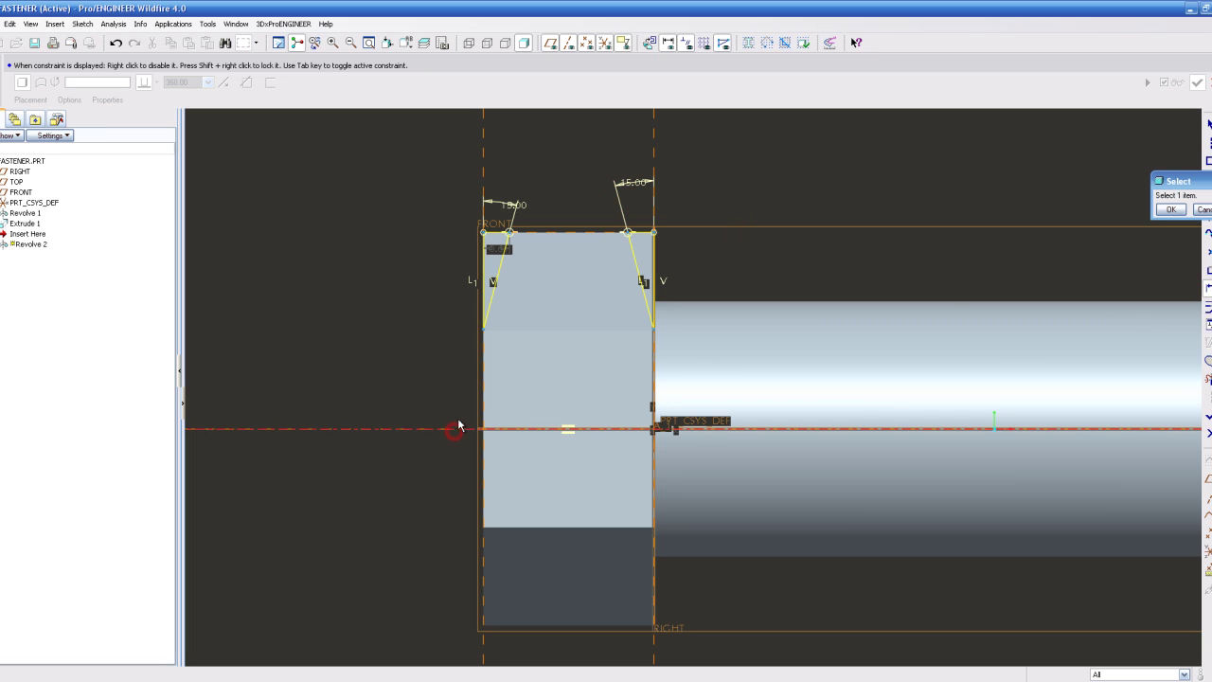
{"action": "left_click", "coordinate": [483, 329]}
{"action": "scroll", "coordinate": [447, 426], "scroll_direction": "up", "scroll_amount": 2}
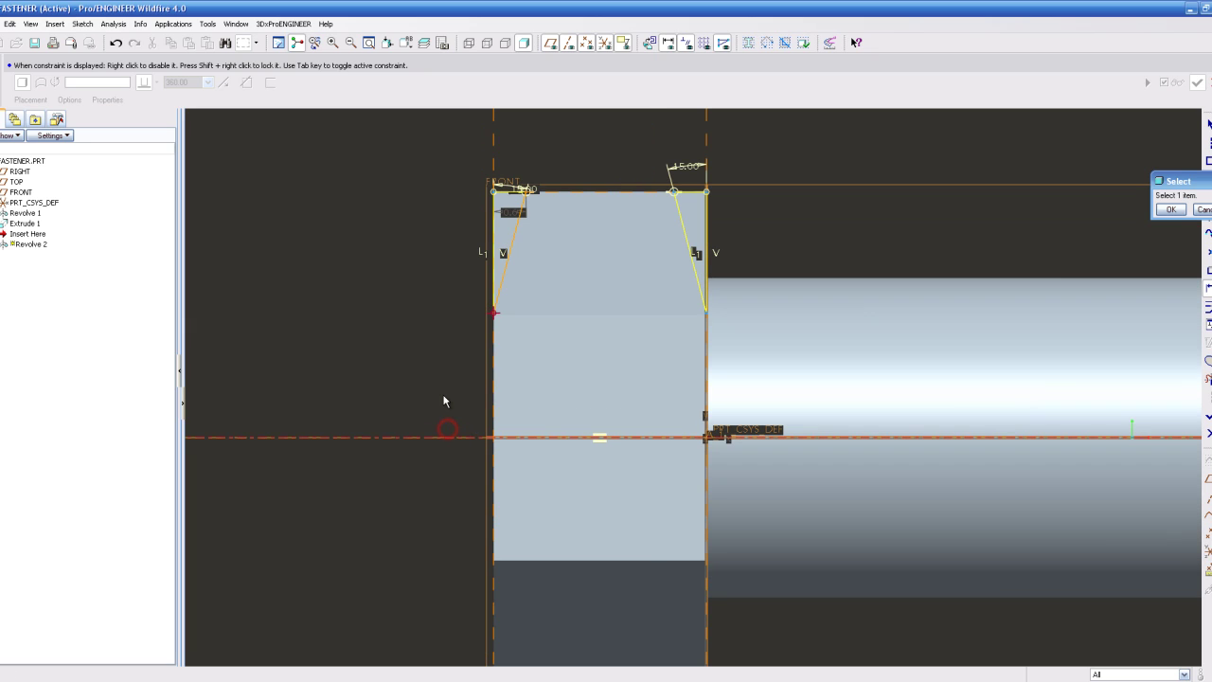
{"action": "left_click", "coordinate": [447, 436]}
{"action": "middle_click", "coordinate": [442, 398]}
{"action": "left_click", "coordinate": [1170, 209]}
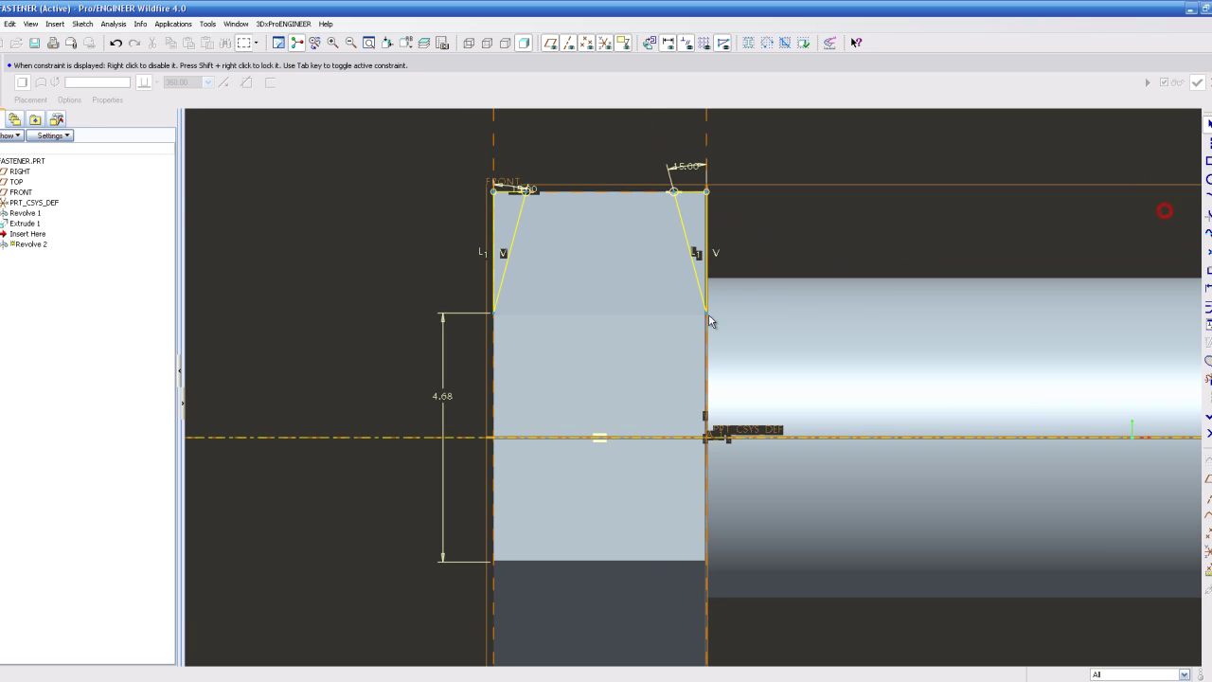
{"action": "double_click", "coordinate": [443, 397]}
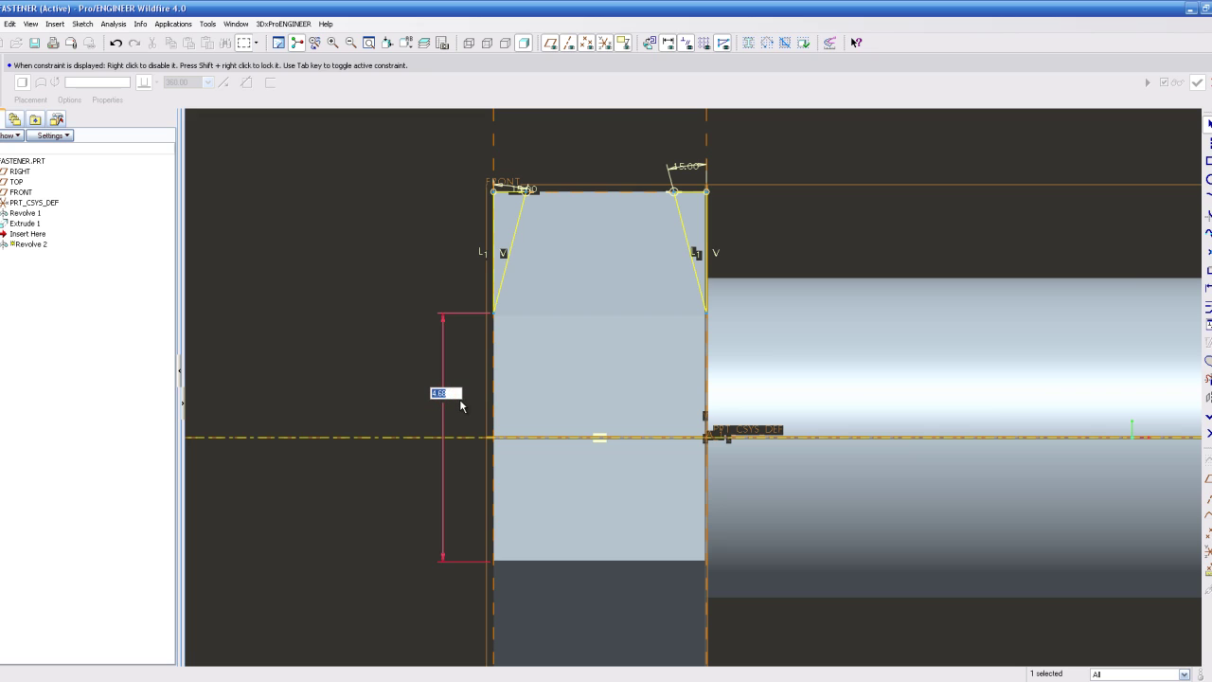
{"action": "type", "text": "8"}
{"action": "key", "text": "Return"}
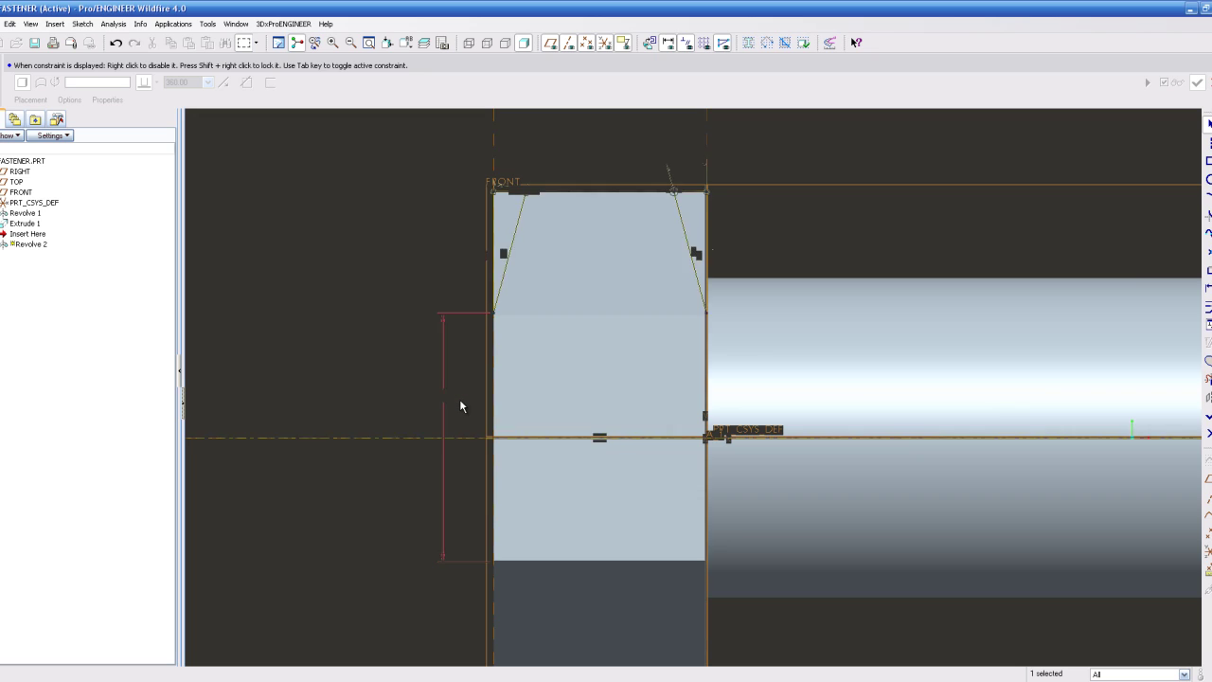
Finish the sketch, make the 360-degree revolve remove material from the head's corners, and complete the feature.
{"action": "scroll", "coordinate": [482, 421], "scroll_direction": "down", "scroll_amount": 2}
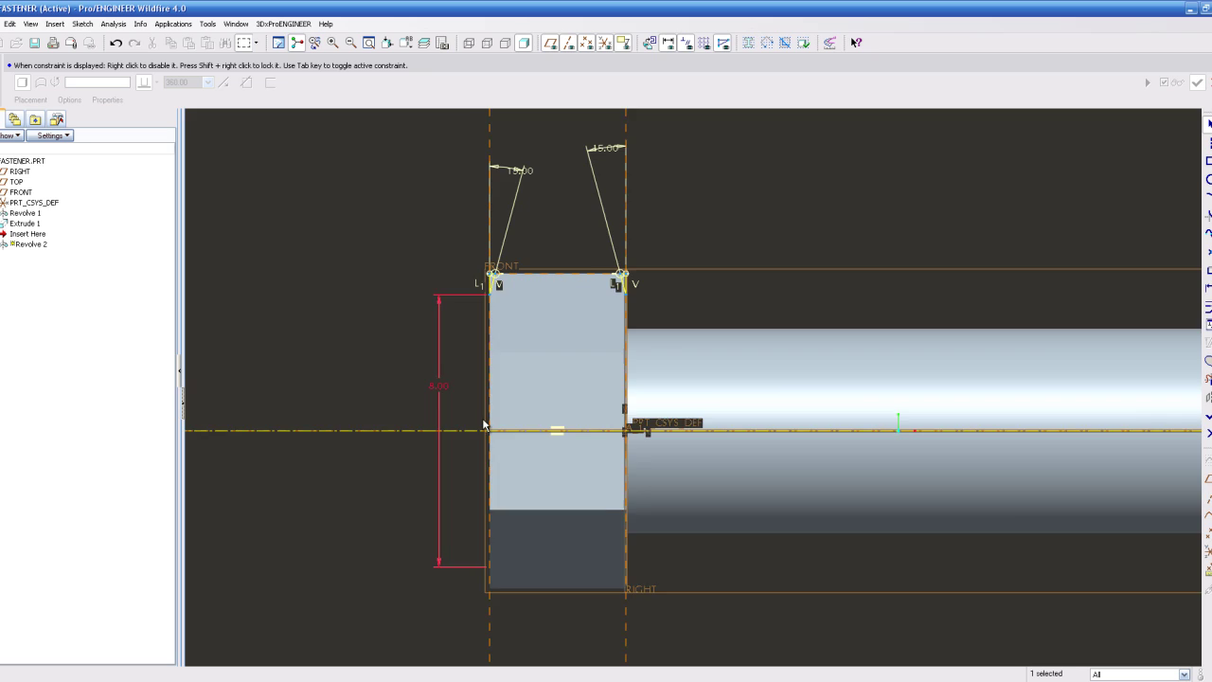
{"action": "scroll", "coordinate": [488, 422], "scroll_direction": "up", "scroll_amount": 2}
{"action": "scroll", "coordinate": [521, 199], "scroll_direction": "up", "scroll_amount": 2}
{"action": "scroll", "coordinate": [579, 293], "scroll_direction": "down", "scroll_amount": 1}
{"action": "scroll", "coordinate": [644, 193], "scroll_direction": "up", "scroll_amount": 2}
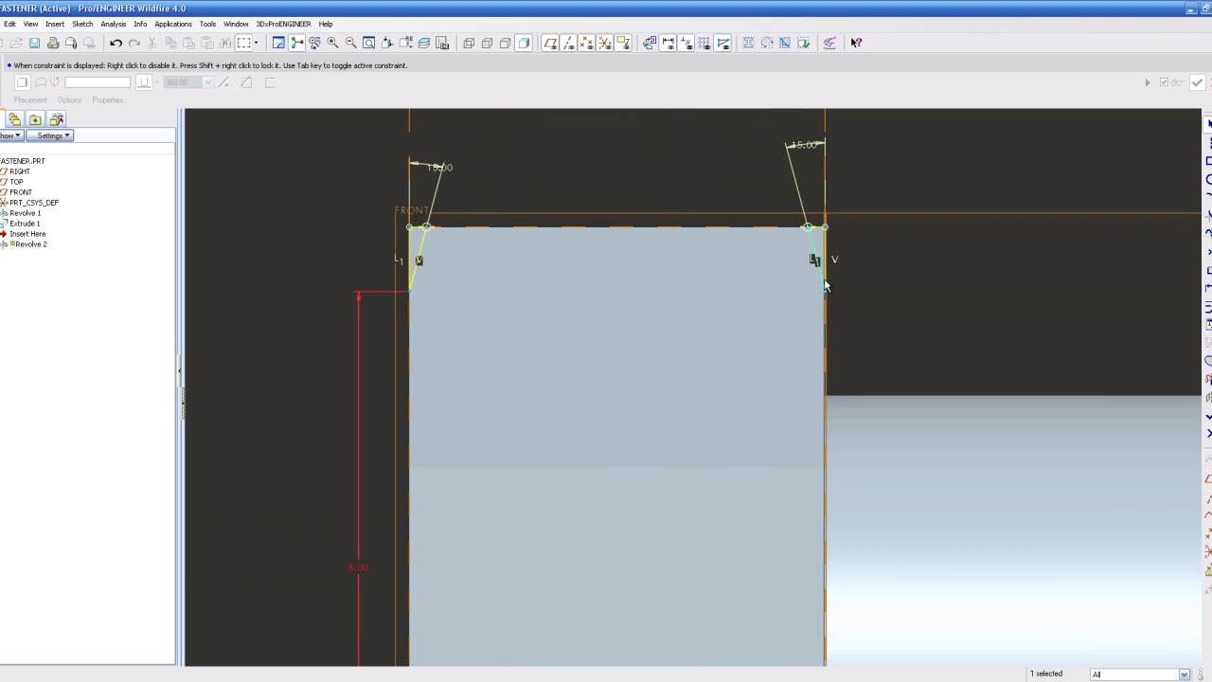
{"action": "scroll", "coordinate": [364, 448], "scroll_direction": "down", "scroll_amount": 1}
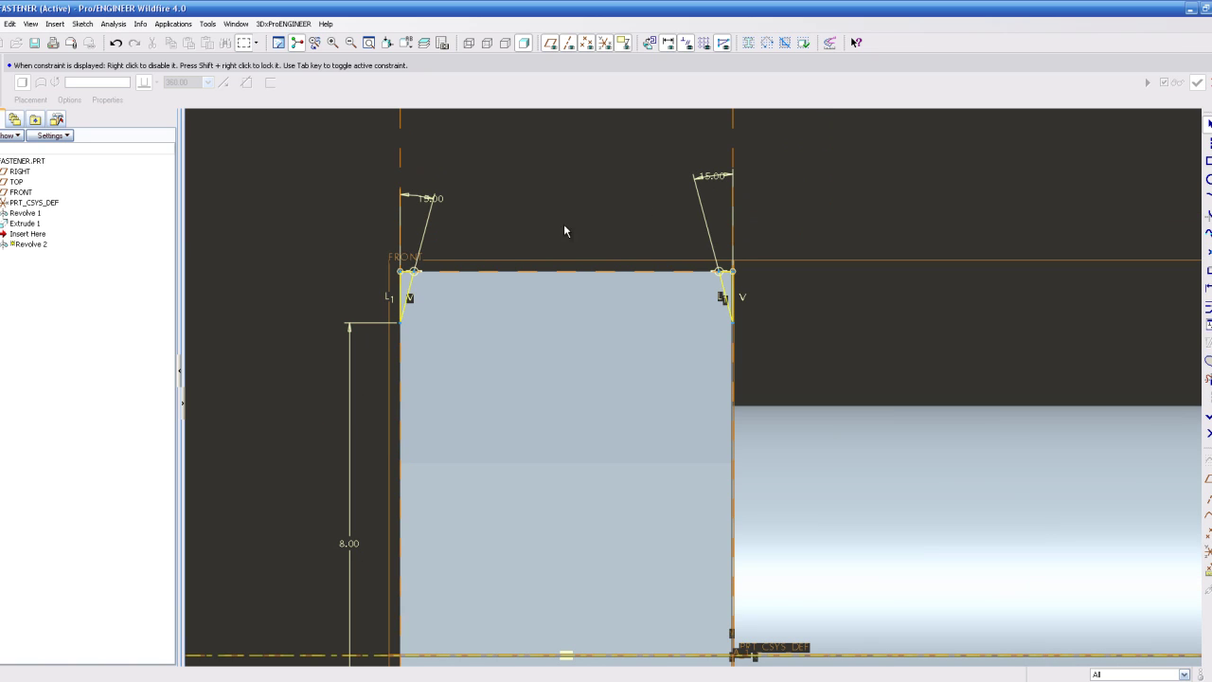
{"action": "scroll", "coordinate": [600, 206], "scroll_direction": "down", "scroll_amount": 1}
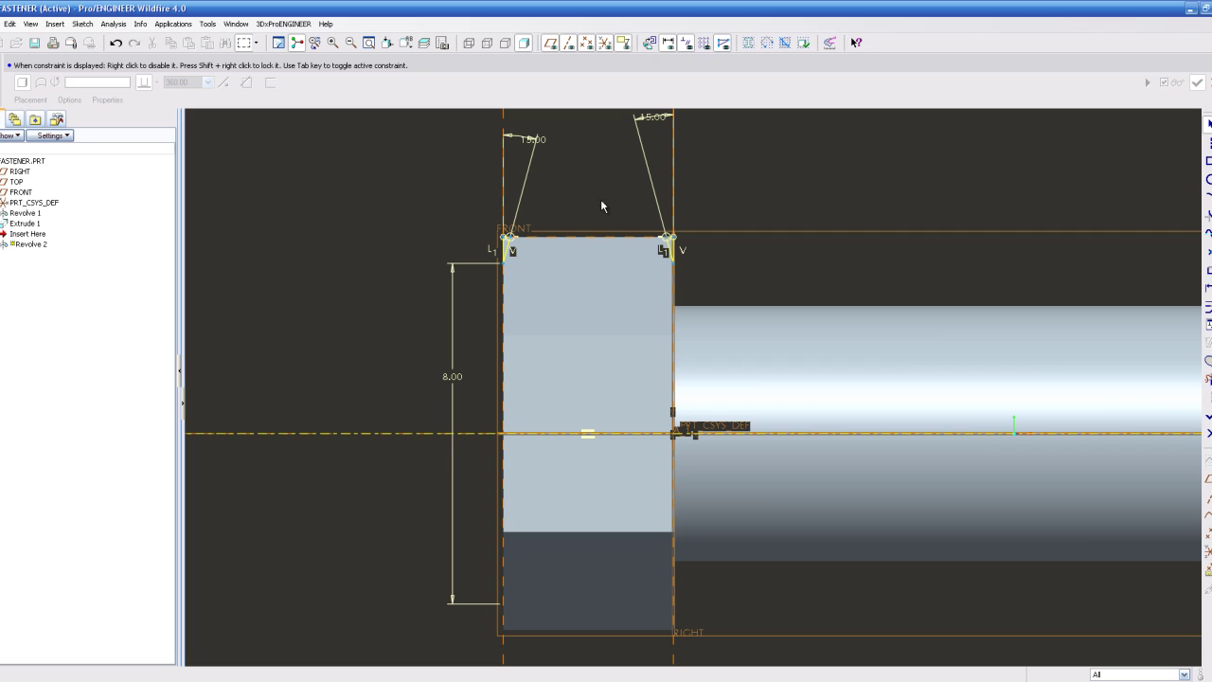
{"action": "left_click", "coordinate": [1208, 416]}
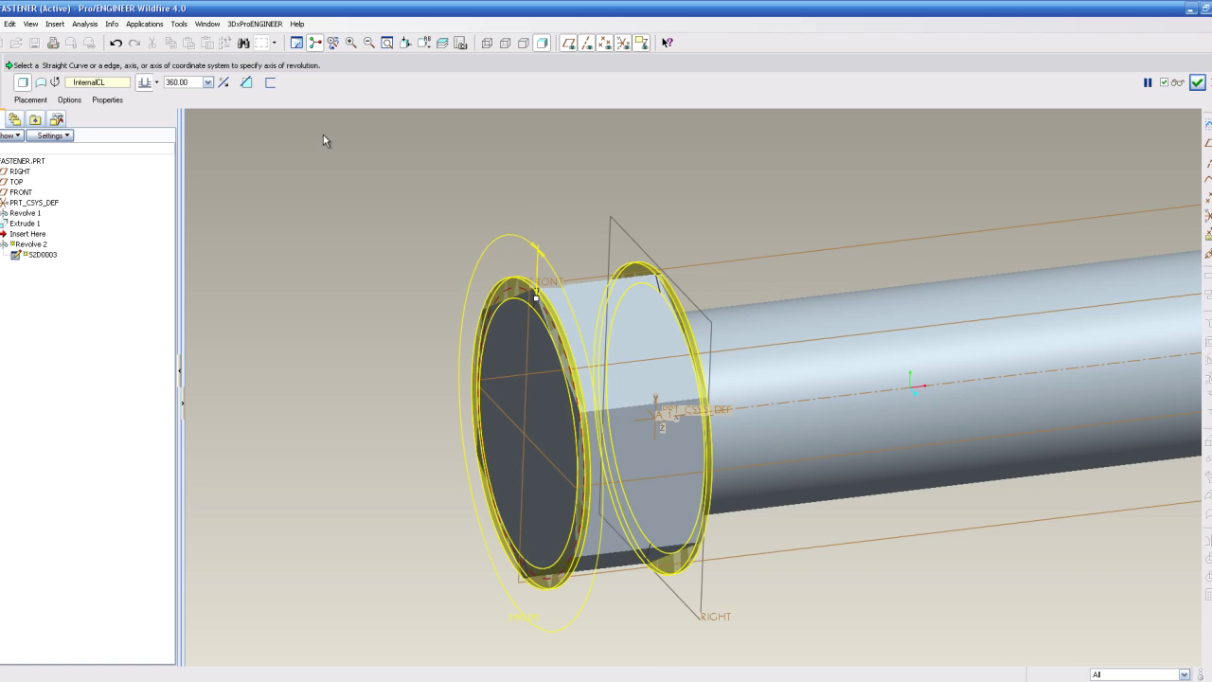
{"action": "left_click", "coordinate": [245, 84]}
{"action": "left_click", "coordinate": [1197, 83]}
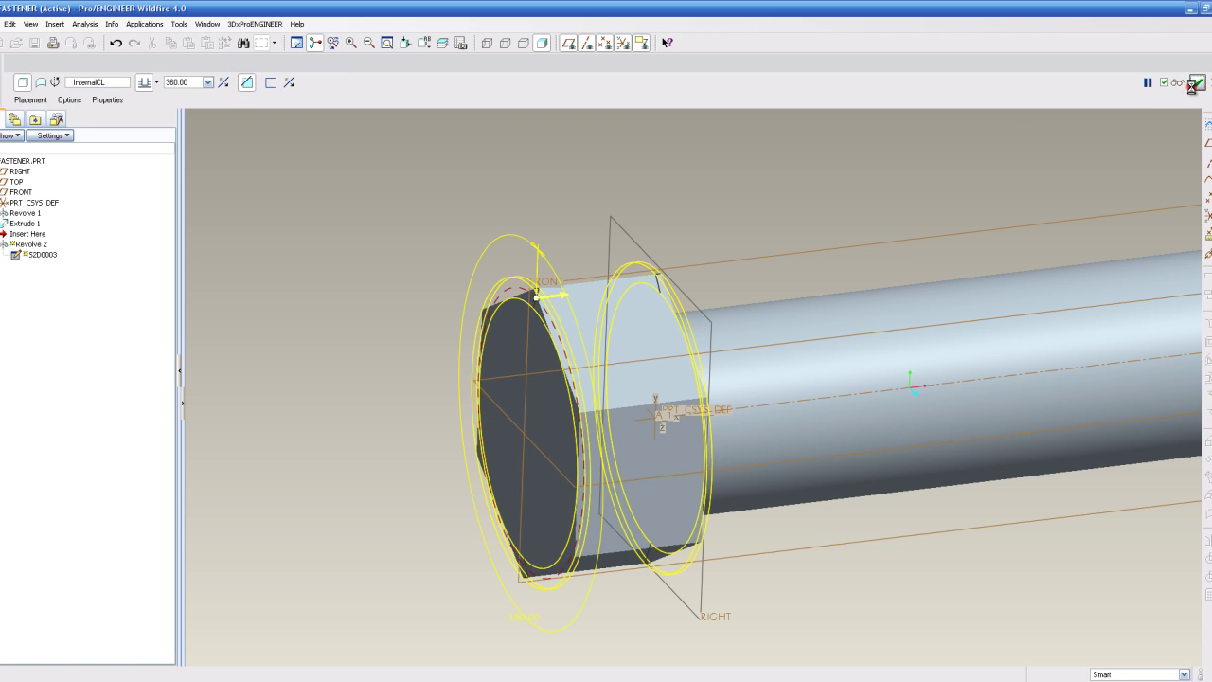
{"action": "left_click", "coordinate": [581, 228]}
{"action": "scroll", "coordinate": [391, 261], "scroll_direction": "up", "scroll_amount": 3}
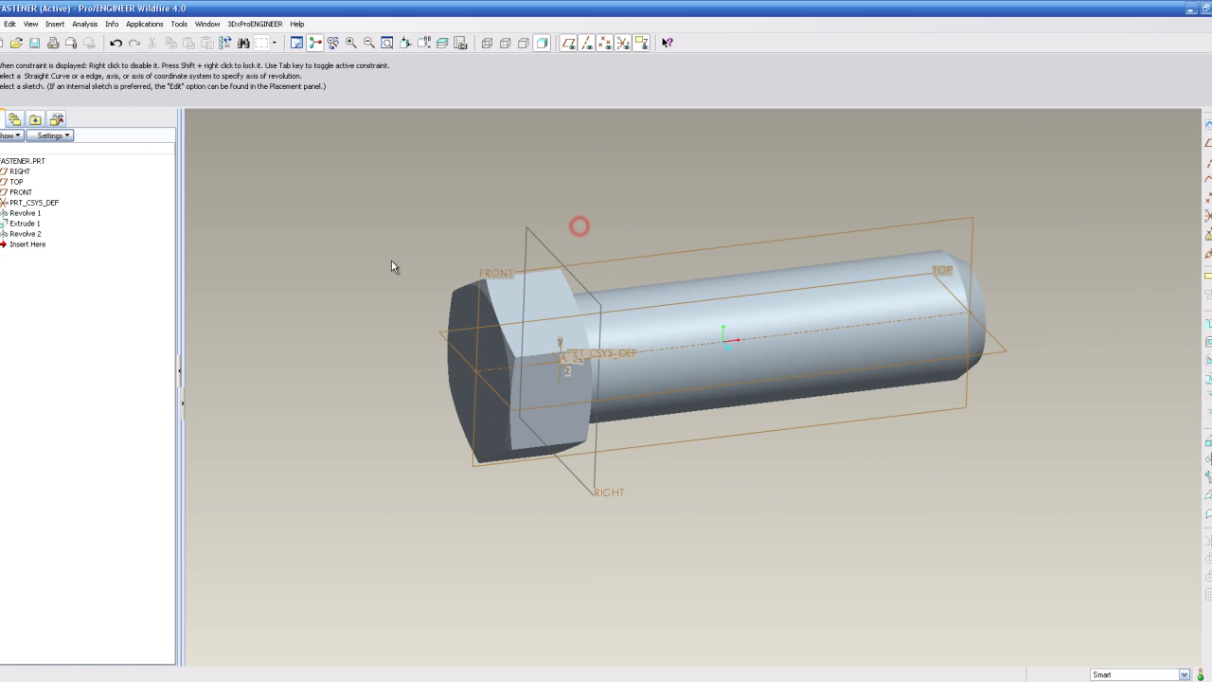
Round the circular edge where the shank meets the underside of the hex head with a 0.33 mm radius.
{"action": "middle_click_drag", "start_coordinate": [394, 263], "coordinate": [366, 267]}
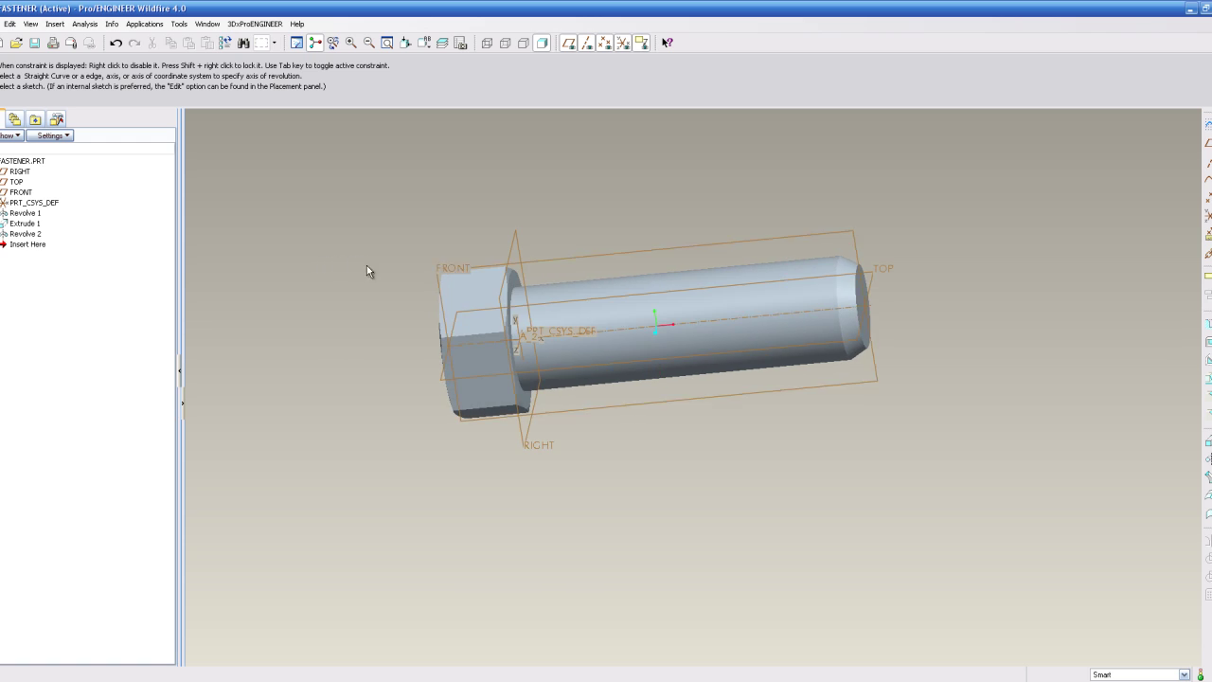
{"action": "scroll", "coordinate": [520, 280], "scroll_direction": "down", "scroll_amount": 3}
{"action": "left_click", "coordinate": [1206, 394]}
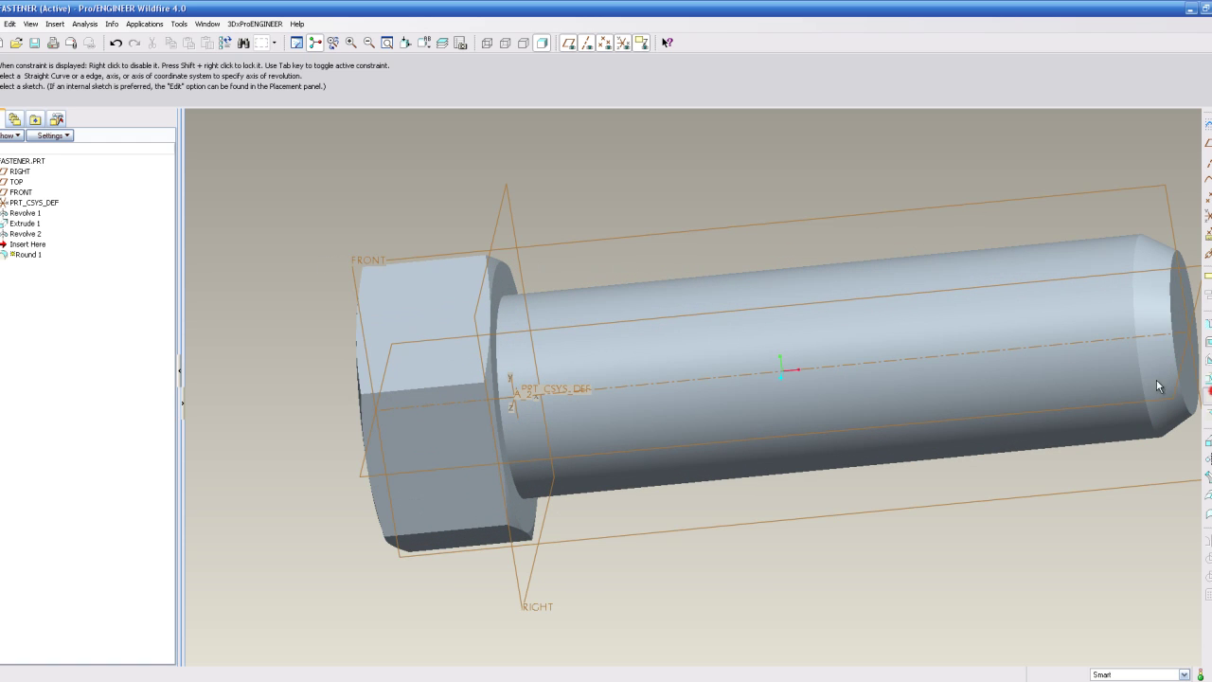
{"action": "left_click", "coordinate": [503, 298]}
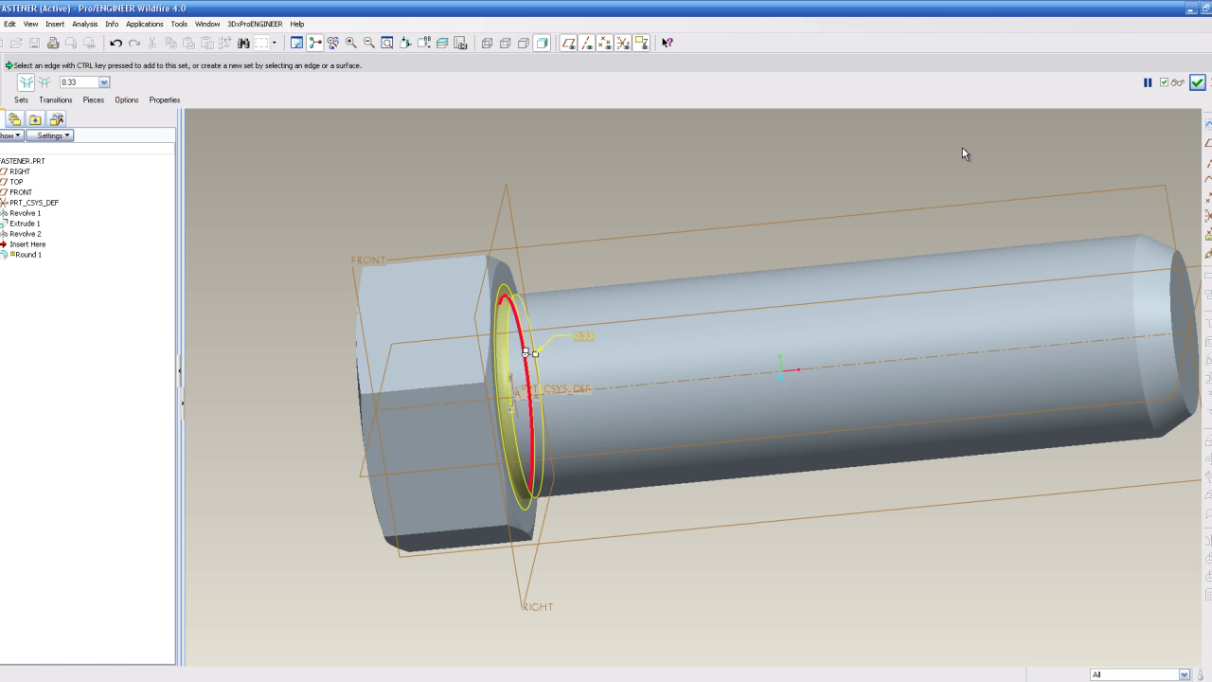
{"action": "middle_click", "coordinate": [825, 194]}
{"action": "scroll", "coordinate": [604, 213], "scroll_direction": "up", "scroll_amount": 3}
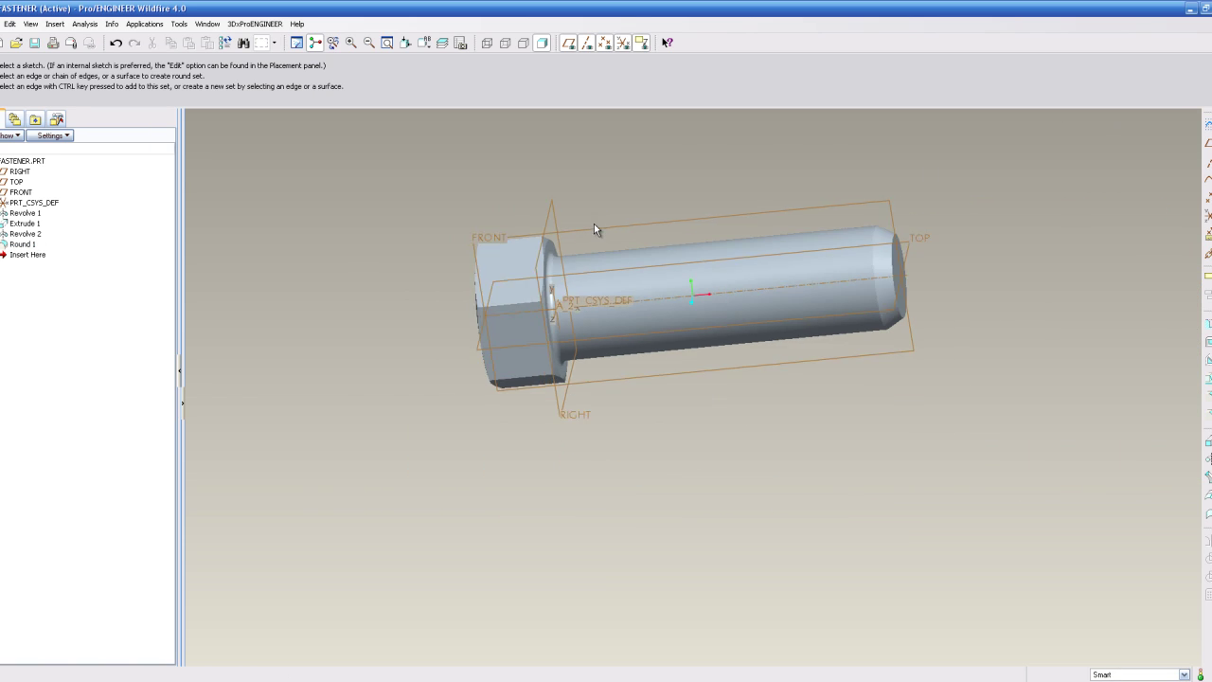
Display the revolved shank's dimensions, clear the selection, and inspect the fastener from the side.
{"action": "middle_click_drag", "start_coordinate": [593, 224], "coordinate": [634, 199]}
{"action": "scroll", "coordinate": [634, 199], "scroll_direction": "down", "scroll_amount": 2}
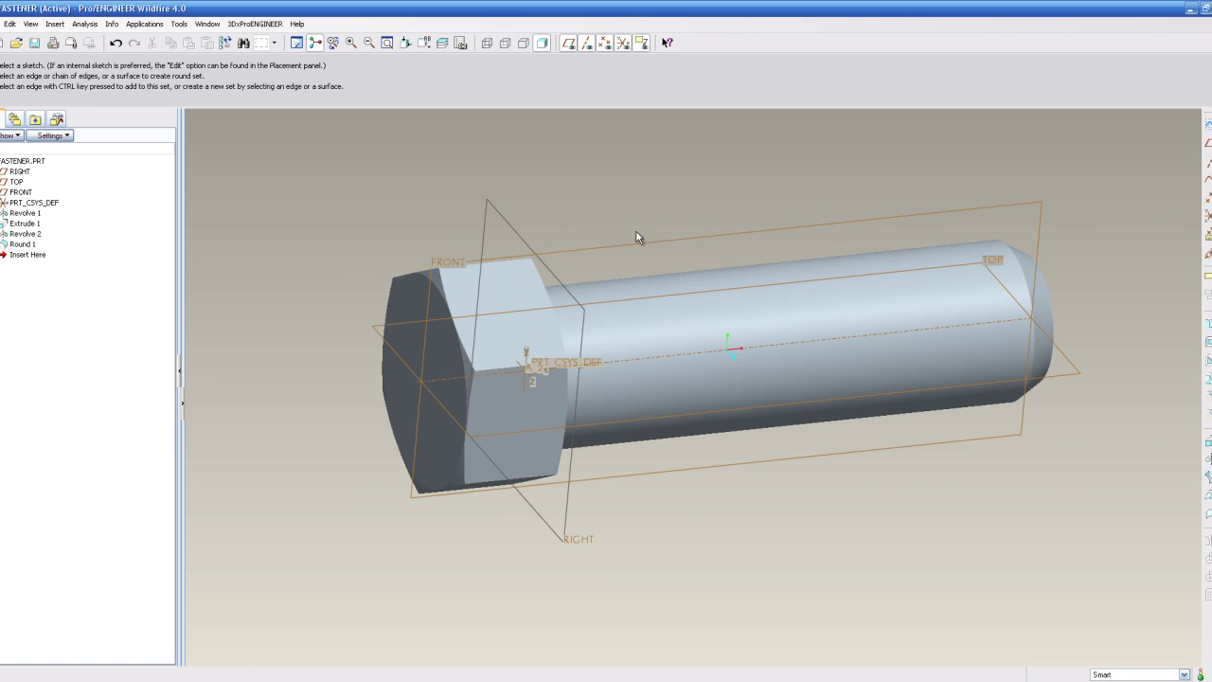
{"action": "double_click", "coordinate": [926, 275]}
{"action": "scroll", "coordinate": [925, 275], "scroll_direction": "up", "scroll_amount": 2}
{"action": "middle_click_drag", "start_coordinate": [925, 274], "coordinate": [857, 254]}
{"action": "left_click", "coordinate": [838, 226]}
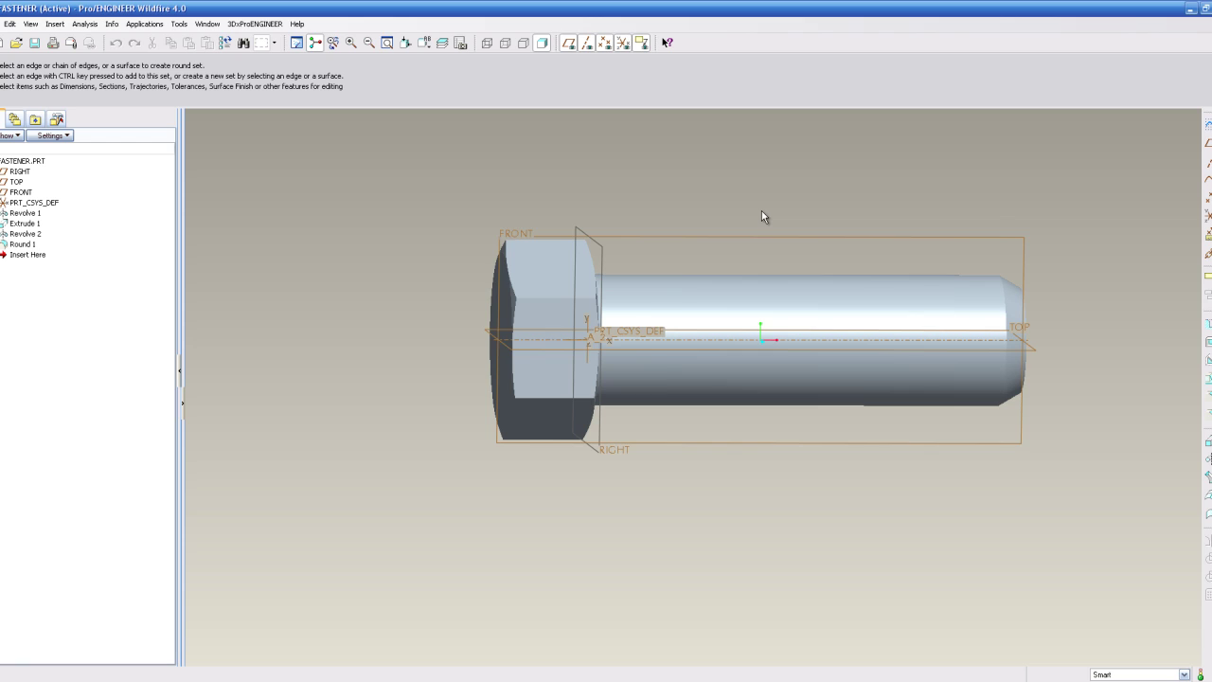
{"action": "scroll", "coordinate": [997, 255], "scroll_direction": "down", "scroll_amount": 2}
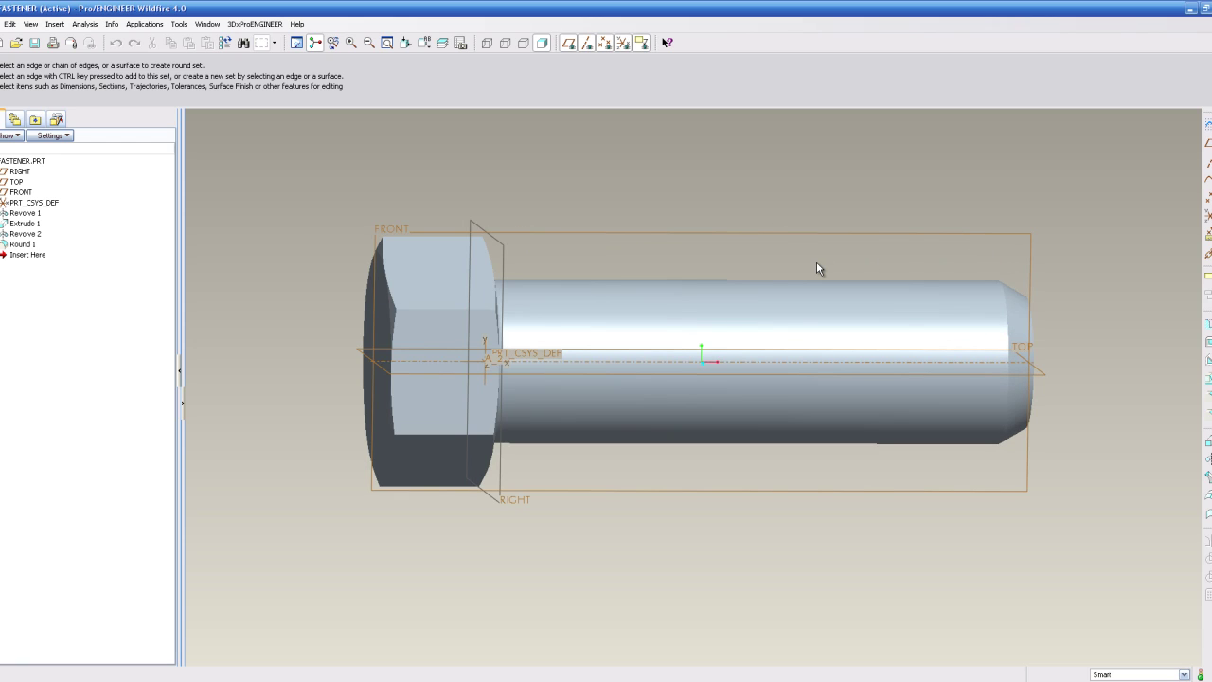